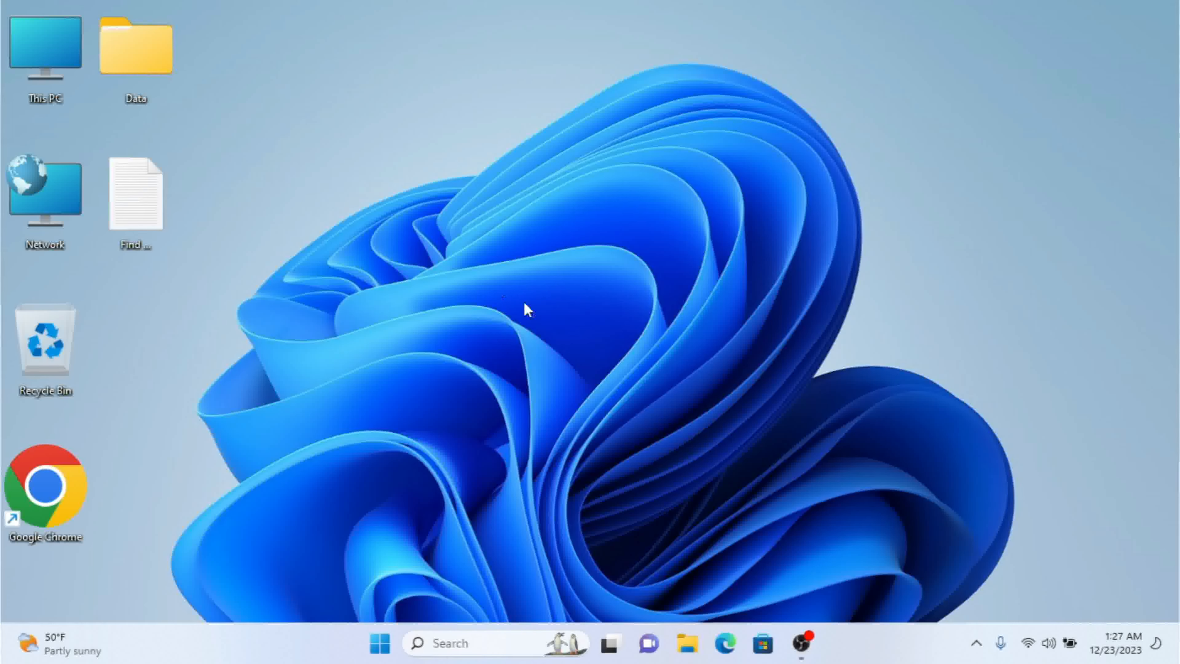
{"action": "left_click_drag", "start_coordinate": [365, 137], "coordinate": [776, 357]}
{"action": "left_click_drag", "start_coordinate": [325, 251], "coordinate": [715, 402]}
Open Computer Management from This PC, view its Shared Folders, and close the console.
{"action": "right_click", "coordinate": [28, 31]}
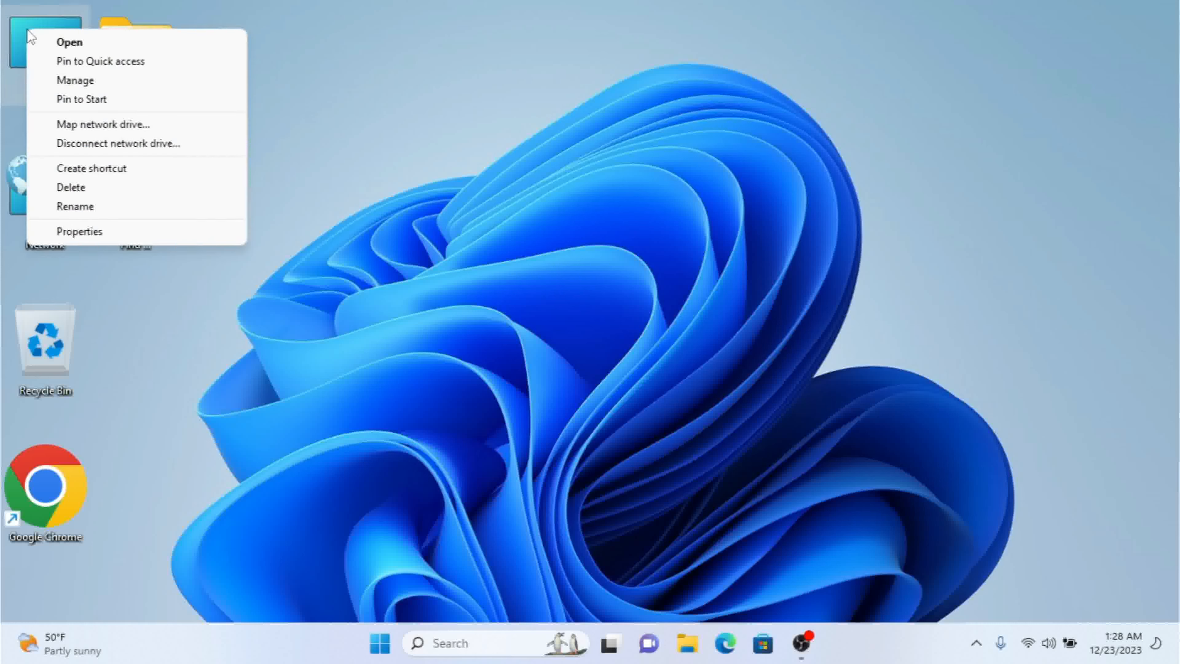
{"action": "left_click", "coordinate": [95, 83]}
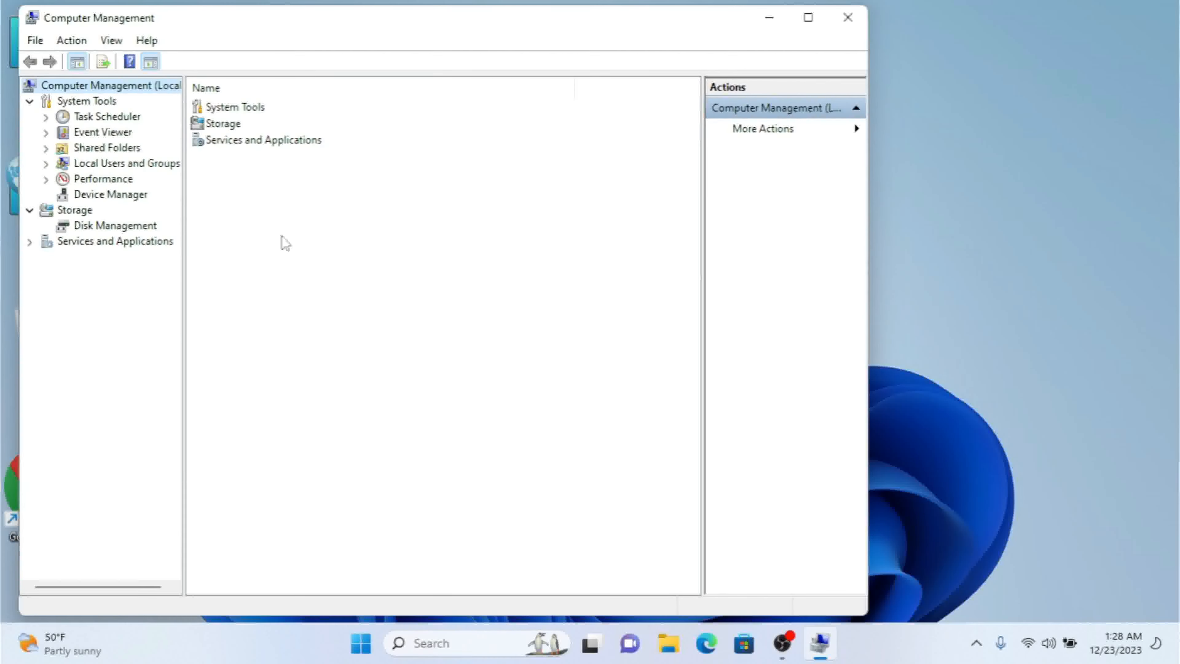
{"action": "left_click", "coordinate": [113, 153]}
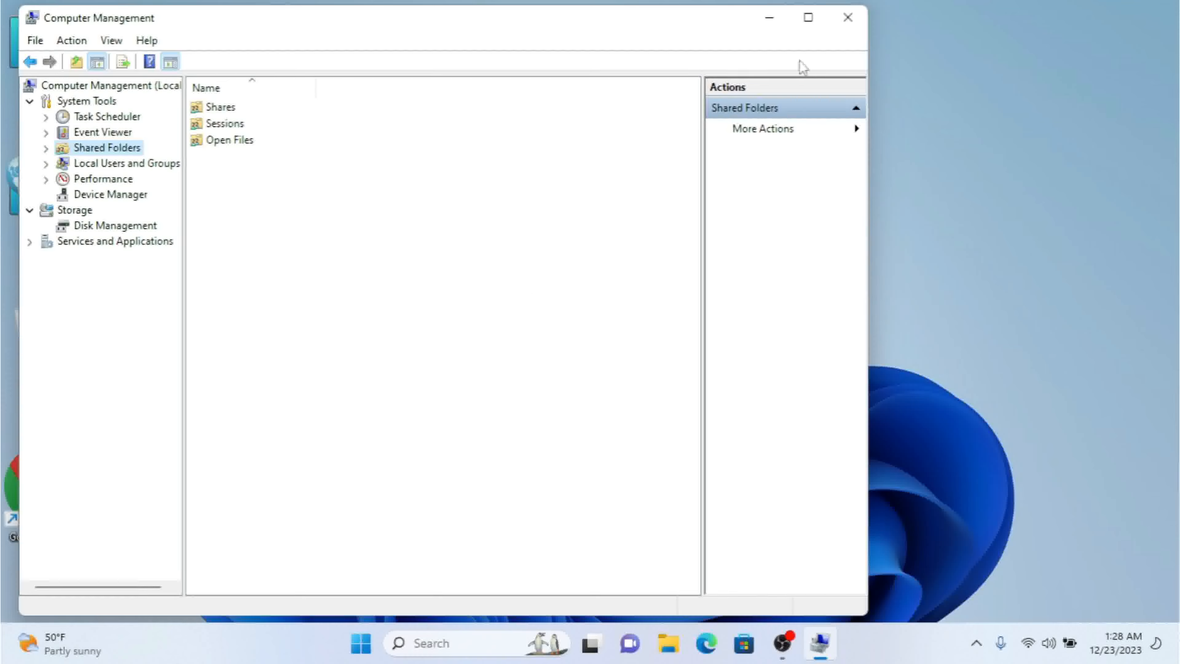
{"action": "left_click", "coordinate": [848, 17]}
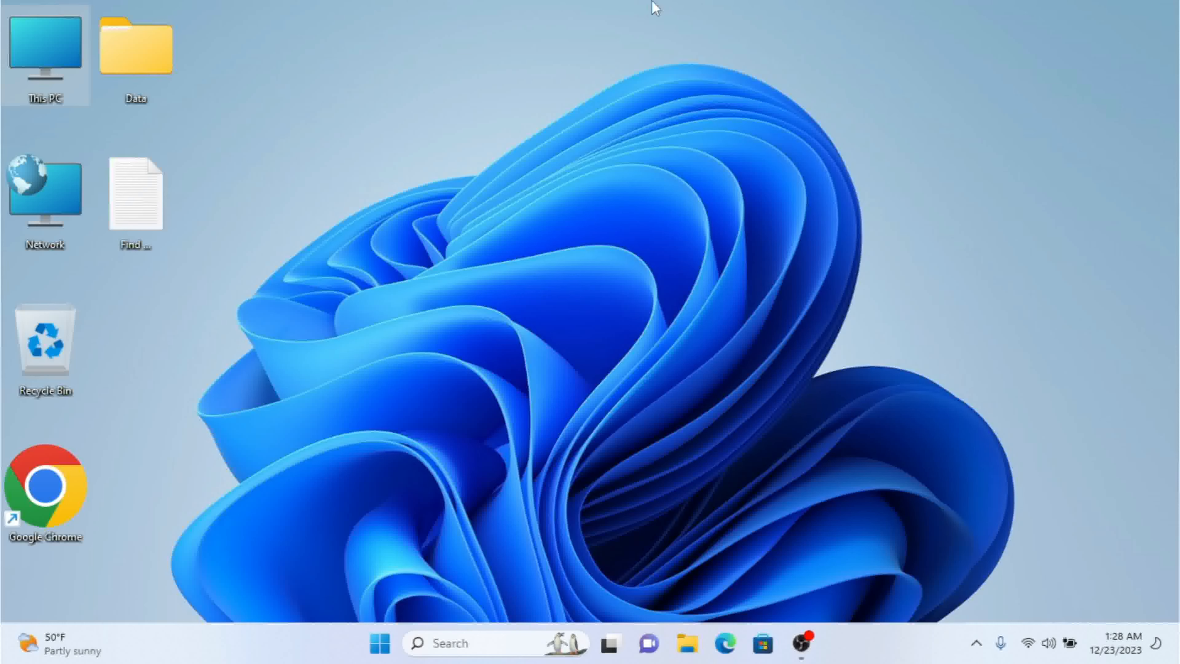
Launch Computer Management by running compmgmt.msc.
{"action": "key", "text": "super+r"}
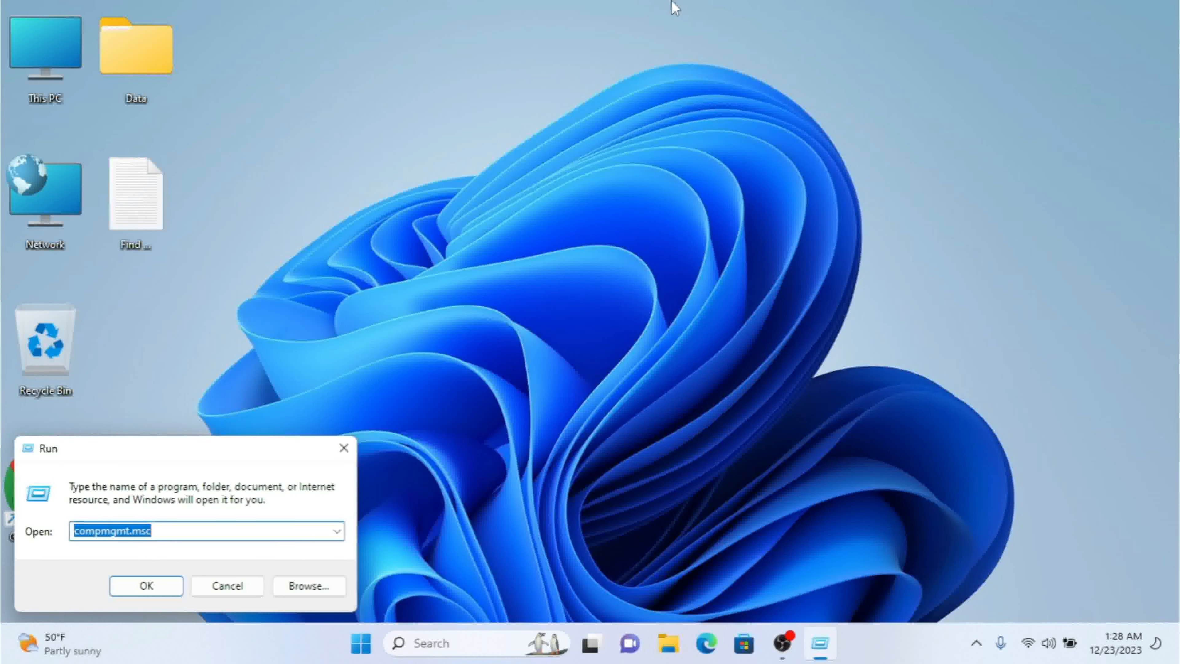
{"action": "key", "text": "End"}
{"action": "key", "text": "Home"}
{"action": "key", "text": "Right"}
{"action": "key", "text": "Right"}
{"action": "key", "text": "Right"}
{"action": "key", "text": "Right"}
{"action": "key", "text": "Right"}
{"action": "key", "text": "Right"}
{"action": "key", "text": "Right"}
{"action": "key", "text": "Right"}
{"action": "key", "text": "Right"}
{"action": "key", "text": "Right"}
{"action": "key", "text": "Right"}
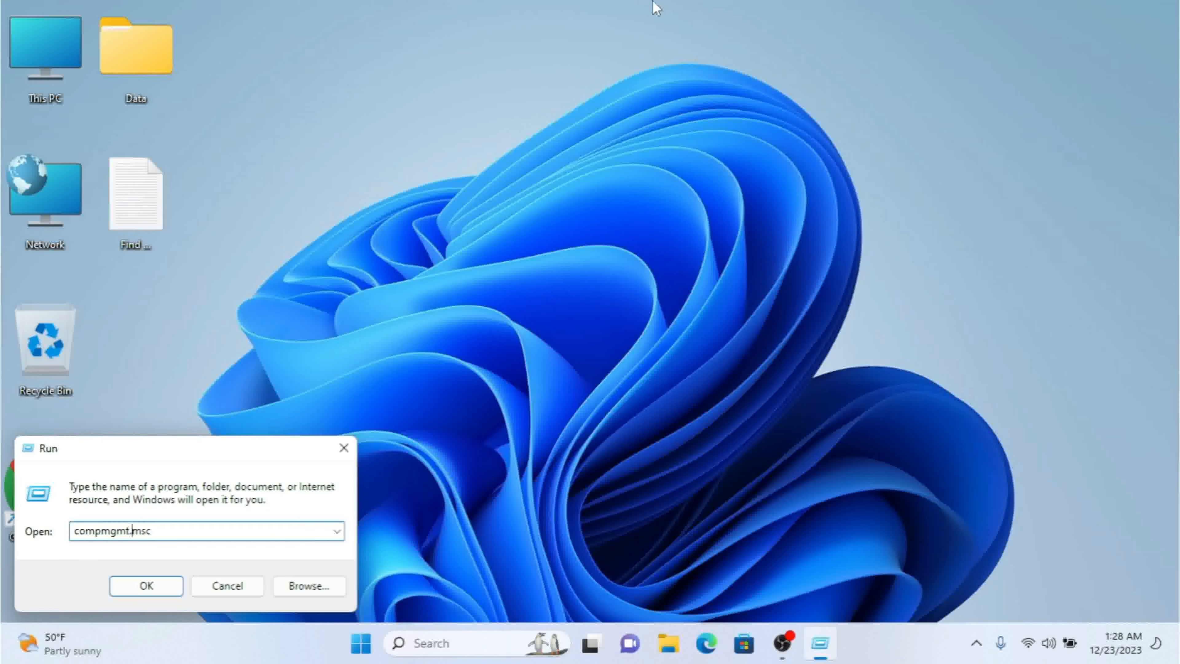
{"action": "key", "text": "Right"}
{"action": "key", "text": "Return"}
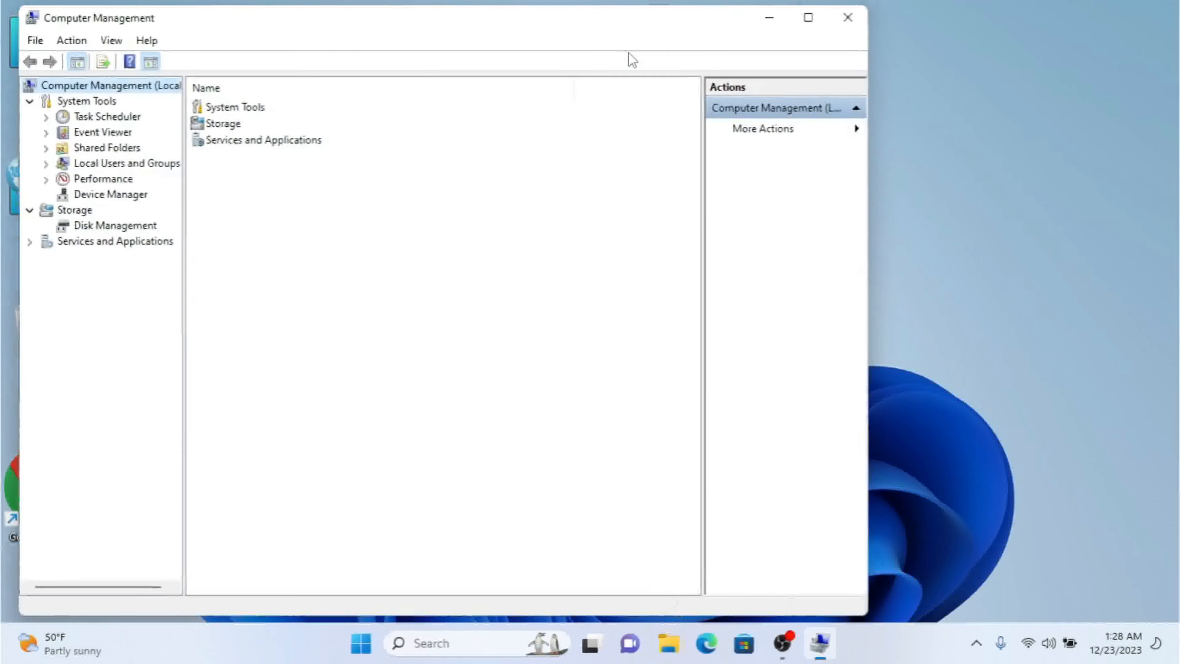
Maximize Computer Management and open the Shares list under Shared Folders.
{"action": "left_click", "coordinate": [100, 149]}
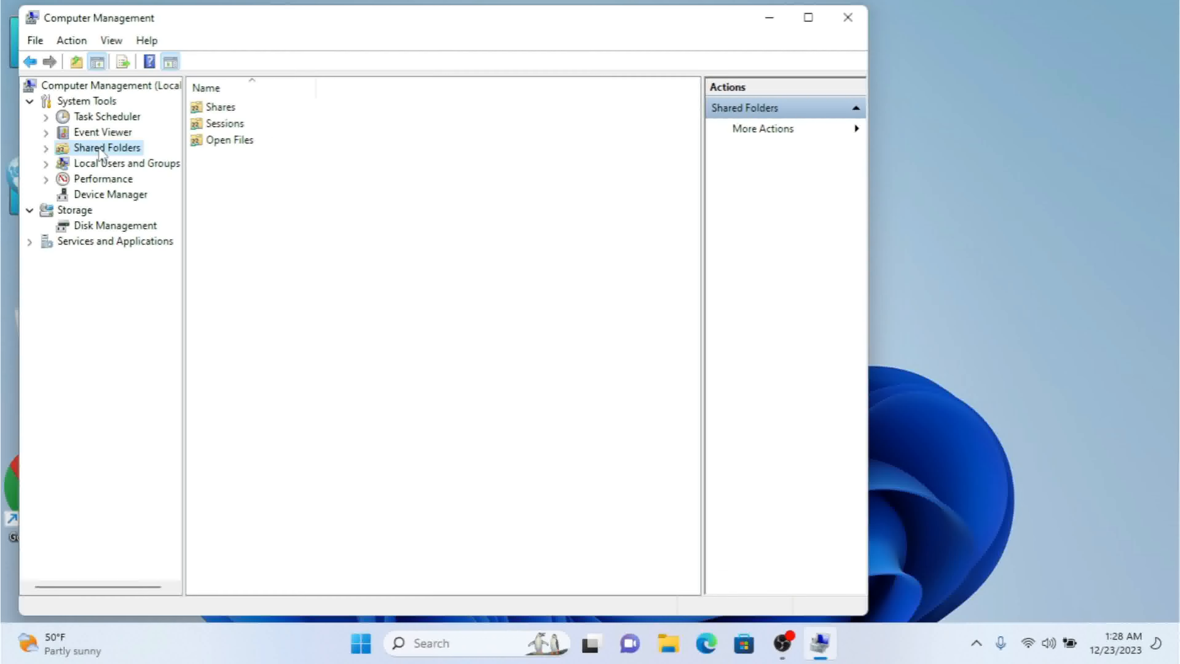
{"action": "double_click", "coordinate": [483, 24]}
{"action": "double_click", "coordinate": [207, 97]}
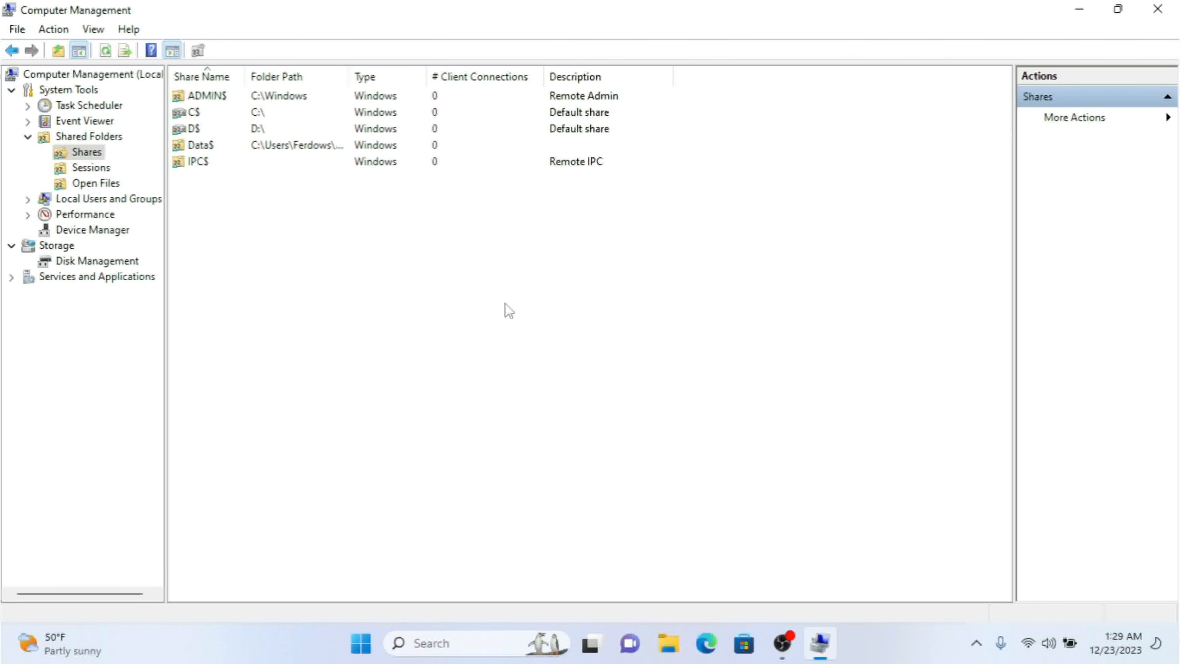
Open a Command Prompt with cmd and run ipconfig to show the computer's IP configuration.
{"action": "key", "text": "super+r"}
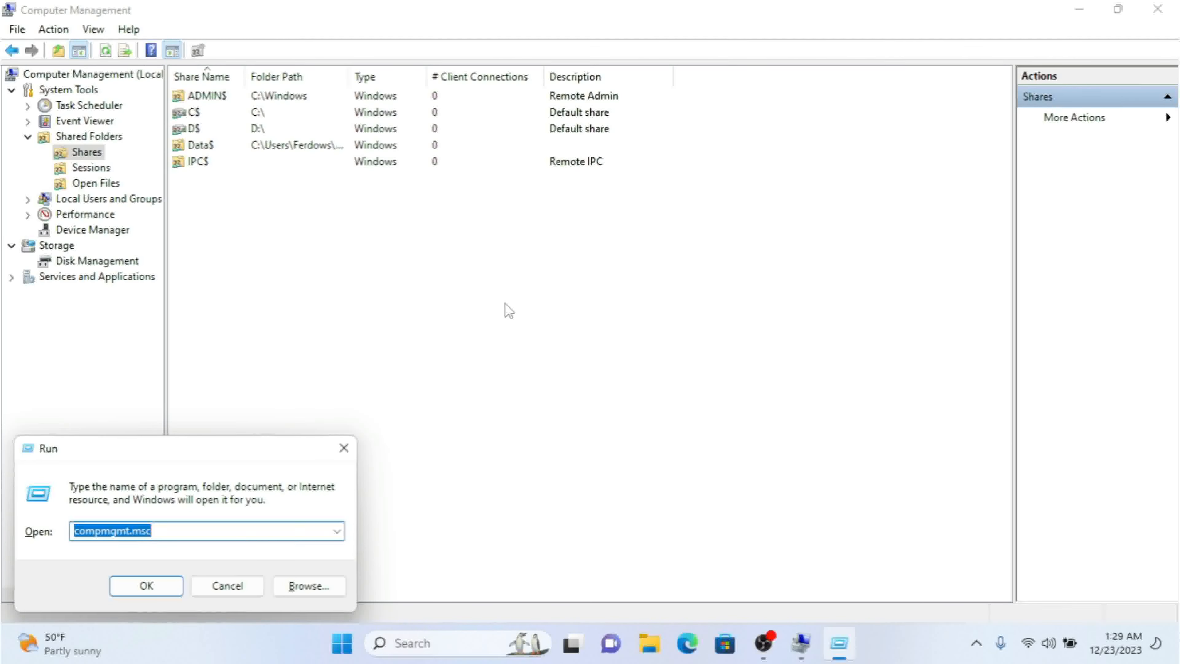
{"action": "type", "text": "cmd"}
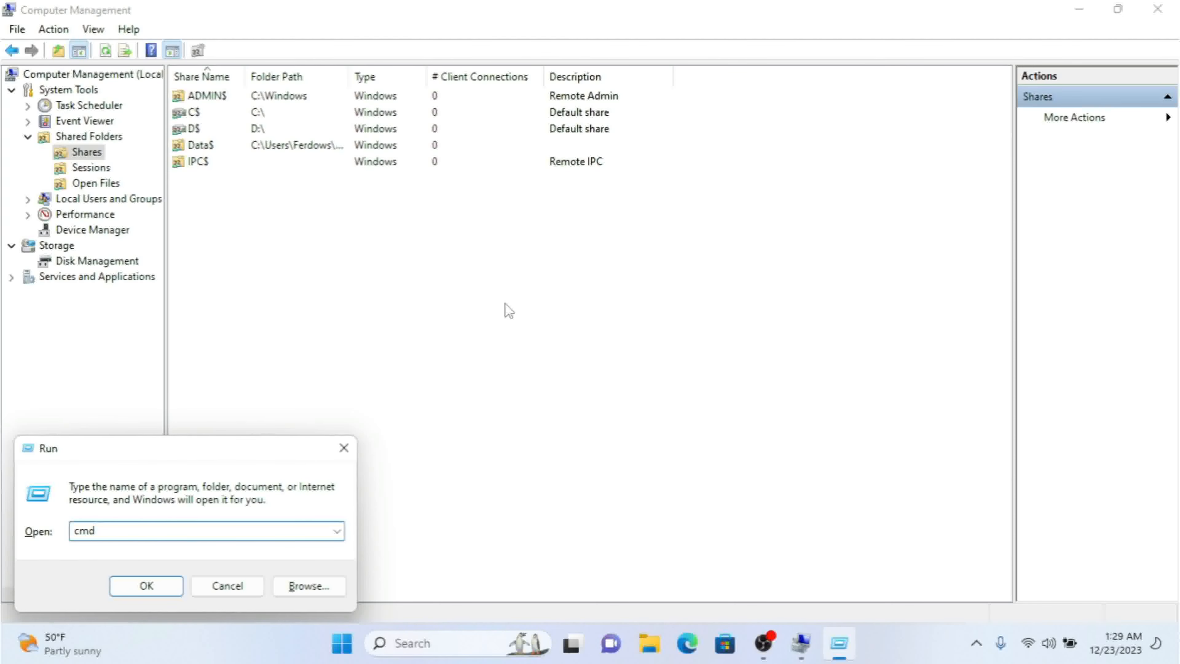
{"action": "key", "text": "Return"}
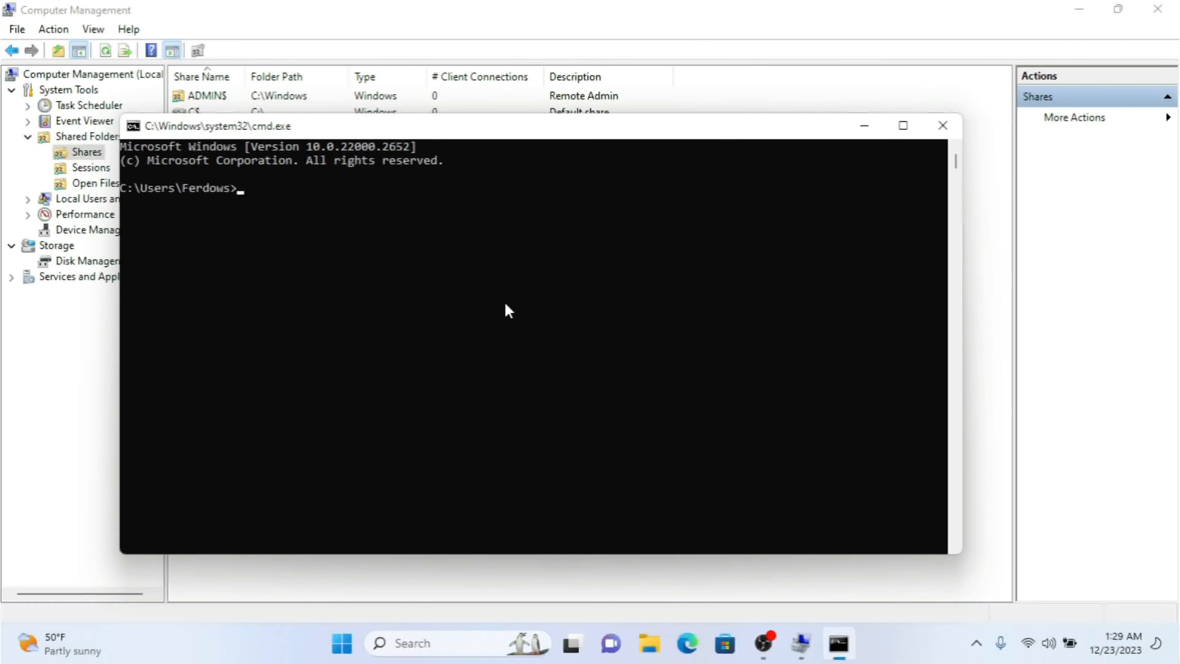
{"action": "type", "text": "ipconfig"}
{"action": "key", "text": "Return"}
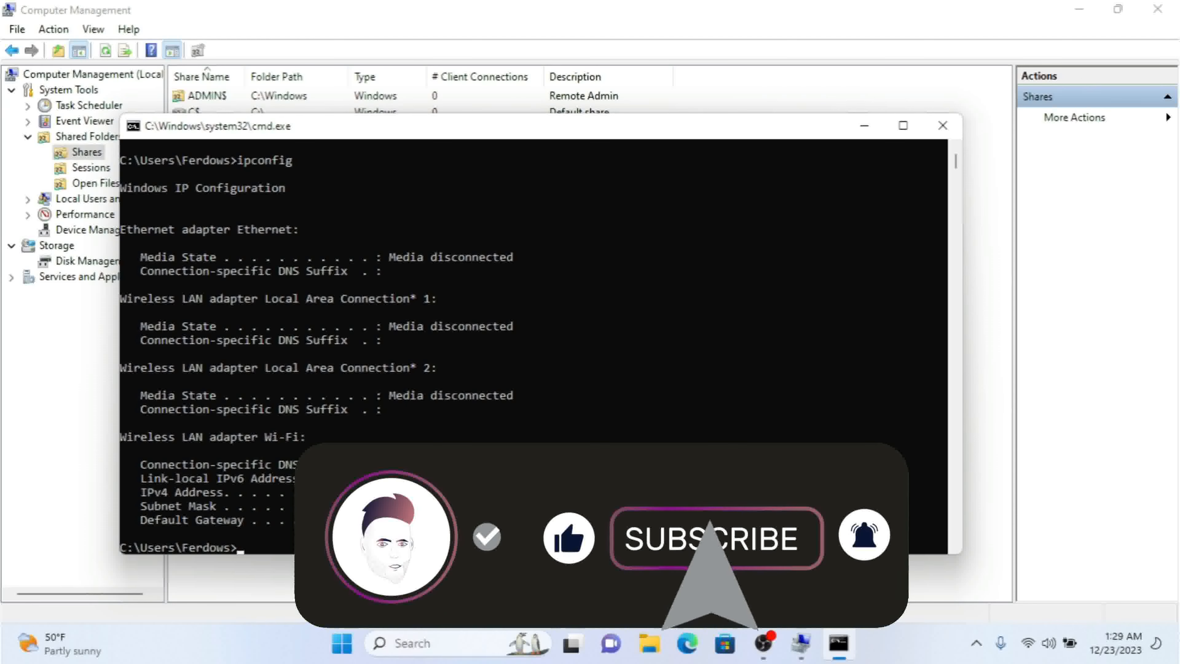
Open the network location \\192.168.1.114 through the Run dialog to browse its visible shares.
{"action": "key", "text": "super+r"}
{"action": "type", "text": "\\"}
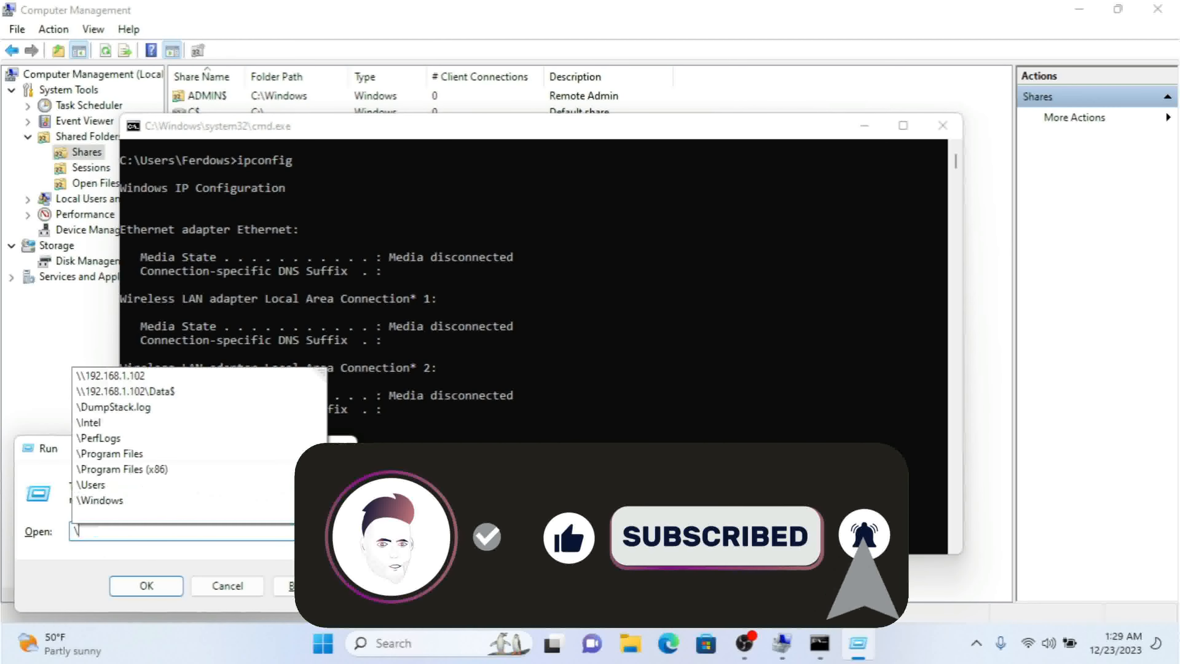
{"action": "type", "text": "\\192"}
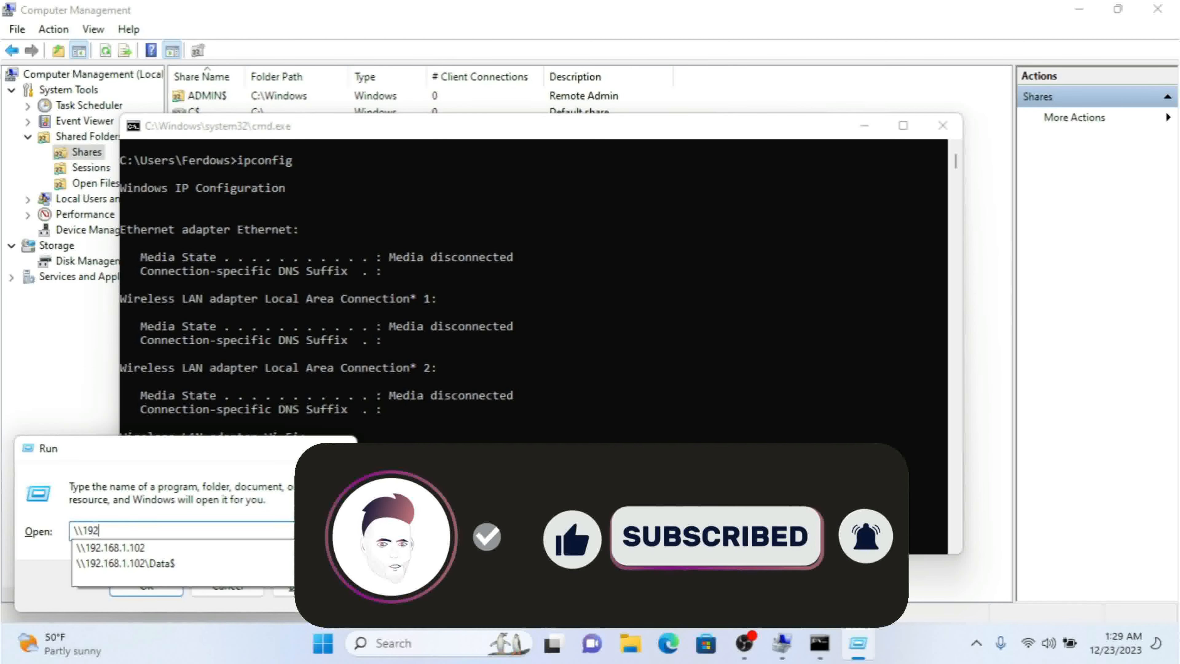
{"action": "key", "text": "Down"}
{"action": "key", "text": "BackSpace"}
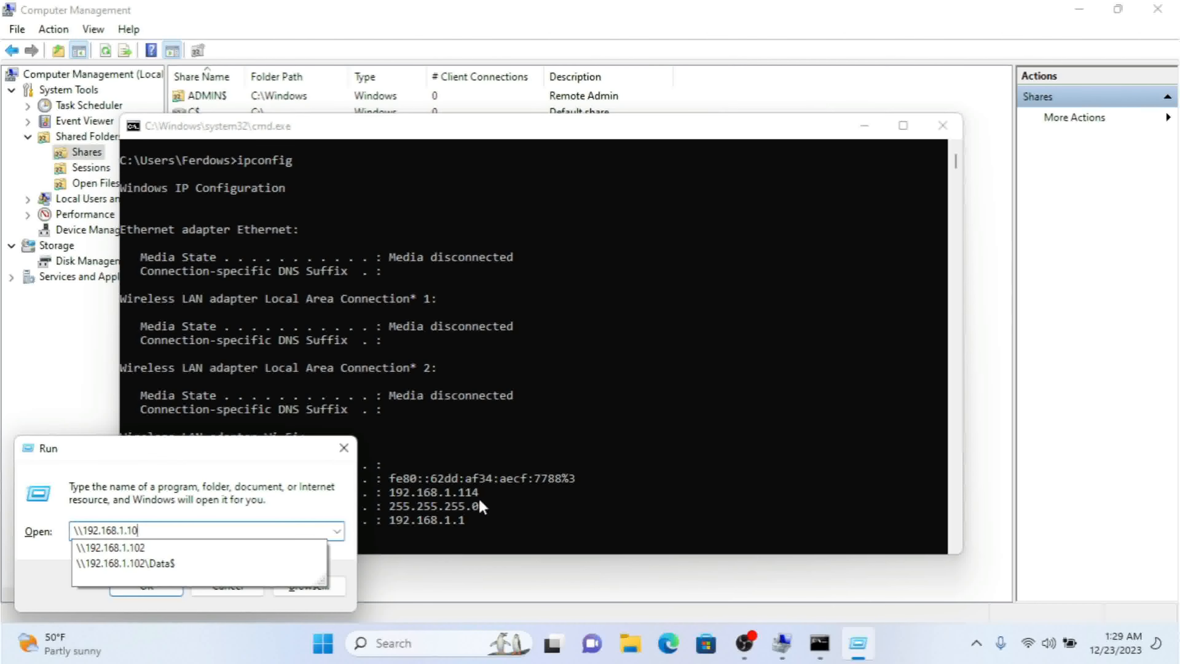
{"action": "key", "text": "BackSpace"}
{"action": "type", "text": "14"}
{"action": "key", "text": "Return"}
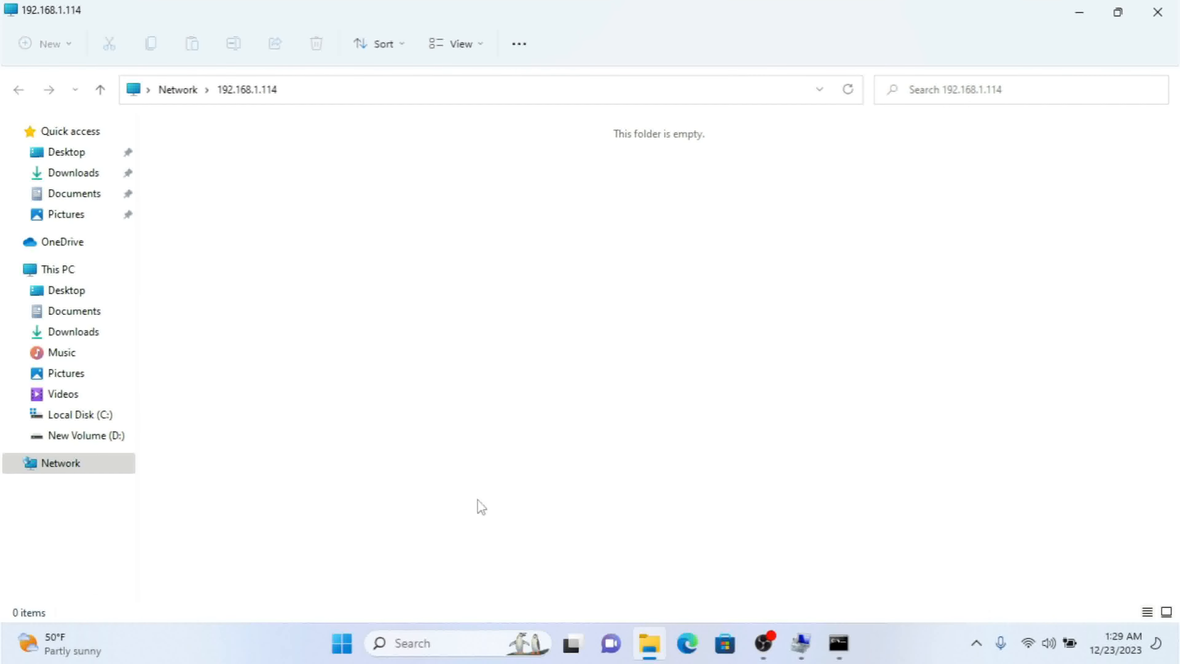
Minimize the network folder window and open the properties of the C$ share in Computer Management.
{"action": "left_click_drag", "start_coordinate": [303, 217], "coordinate": [1034, 500]}
{"action": "left_click", "coordinate": [1078, 17]}
{"action": "left_click", "coordinate": [584, 8]}
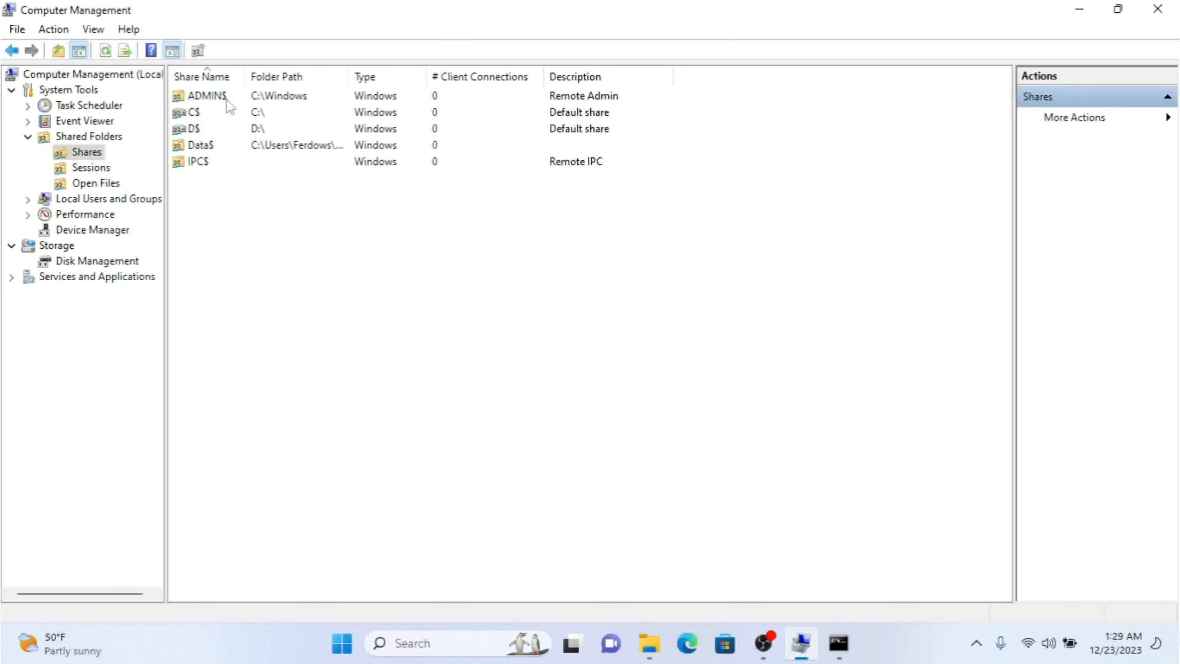
{"action": "left_click", "coordinate": [192, 113]}
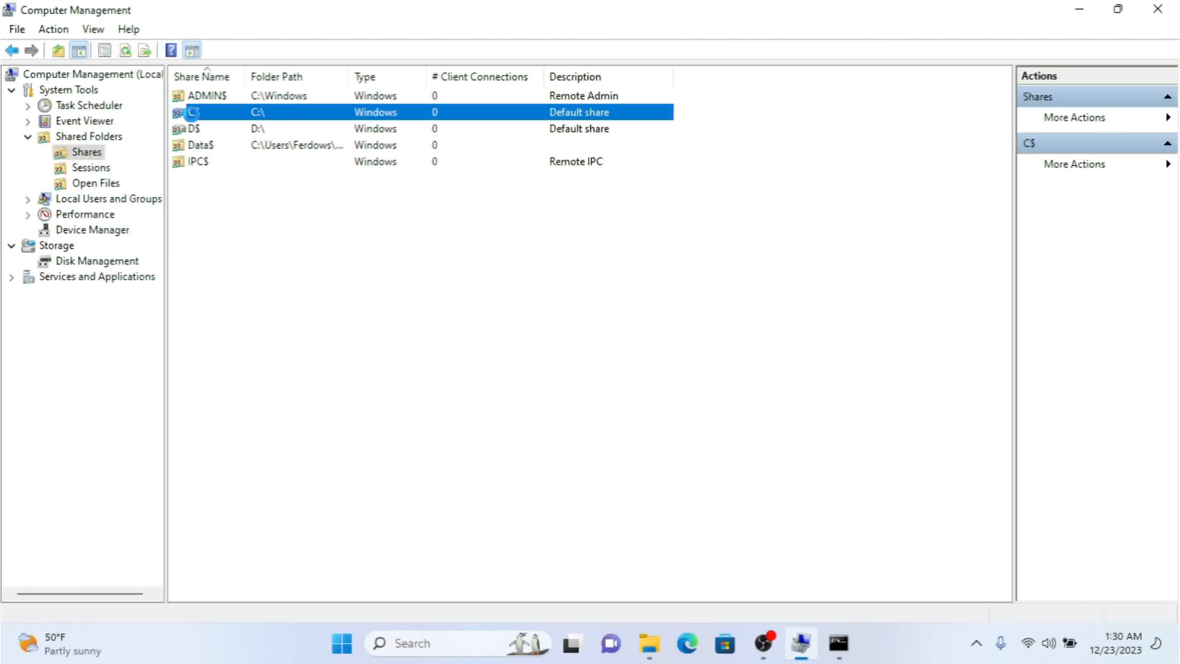
{"action": "double_click", "coordinate": [192, 114]}
{"action": "left_click", "coordinate": [746, 387]}
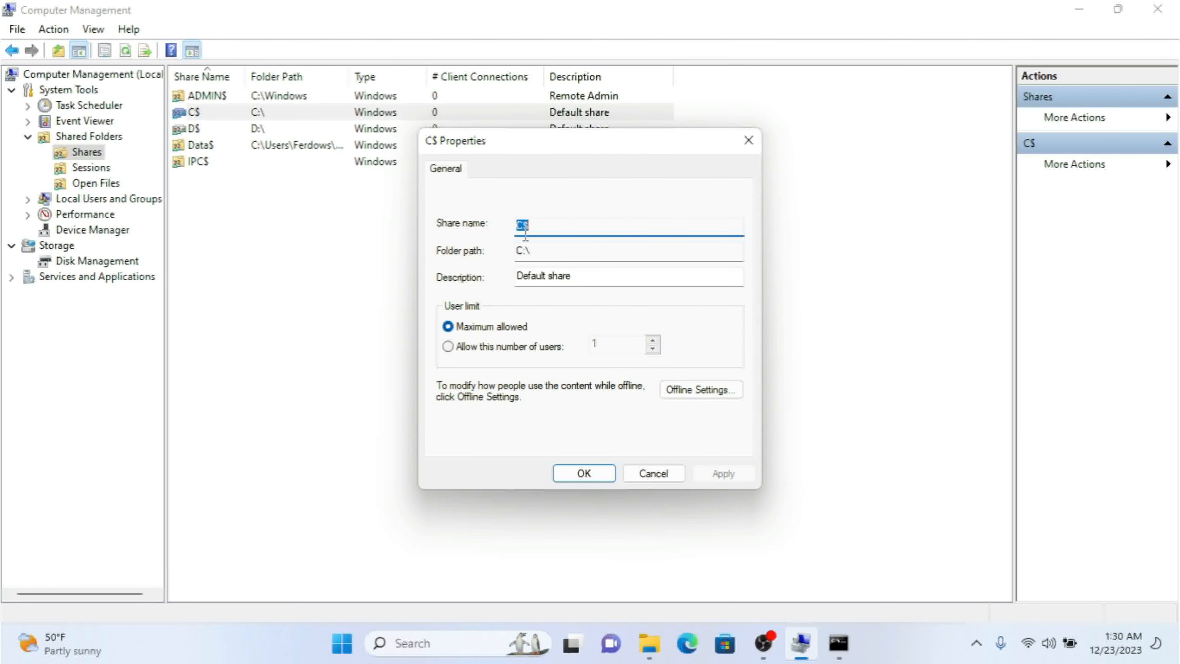
Open the hidden share \\192.168.1.114\C$ through the Run dialog and close the C$ properties.
{"action": "key", "text": "super+r"}
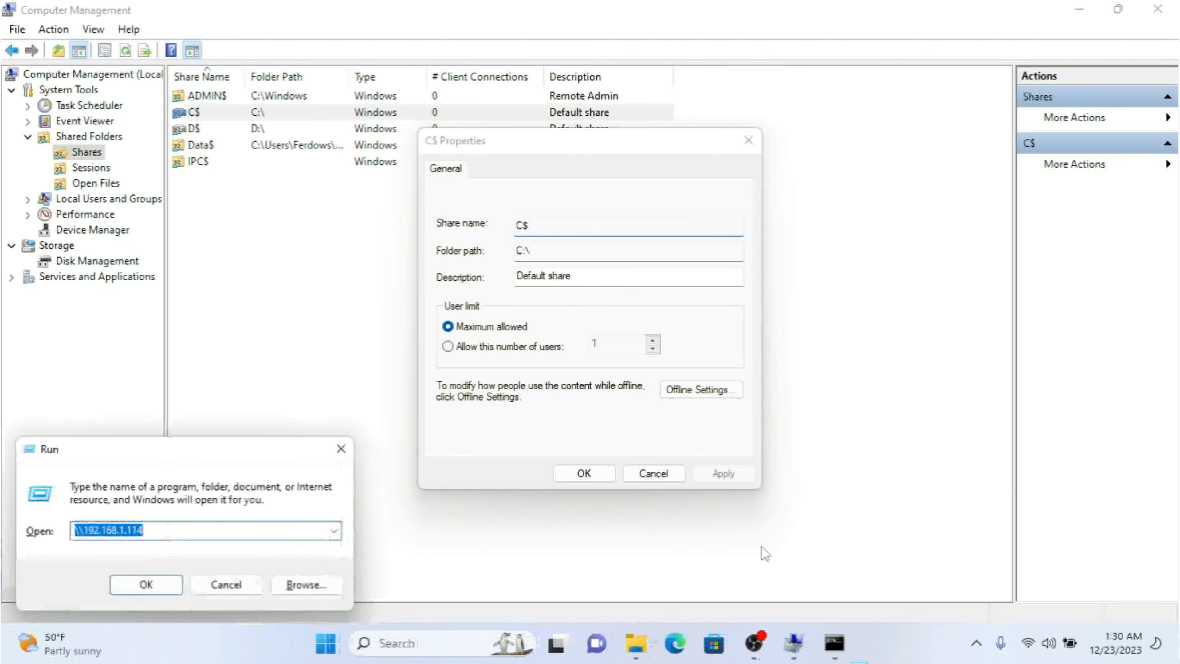
{"action": "left_click", "coordinate": [160, 536]}
{"action": "type", "text": "\\"}
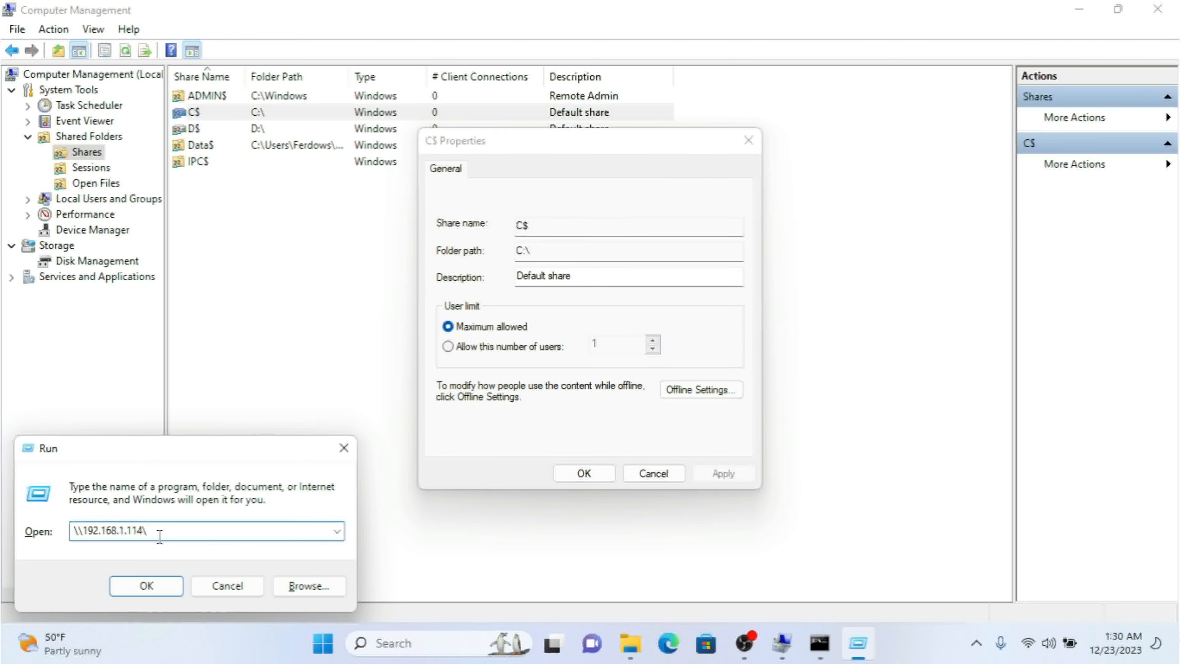
{"action": "type", "text": "C$"}
{"action": "left_click", "coordinate": [131, 592]}
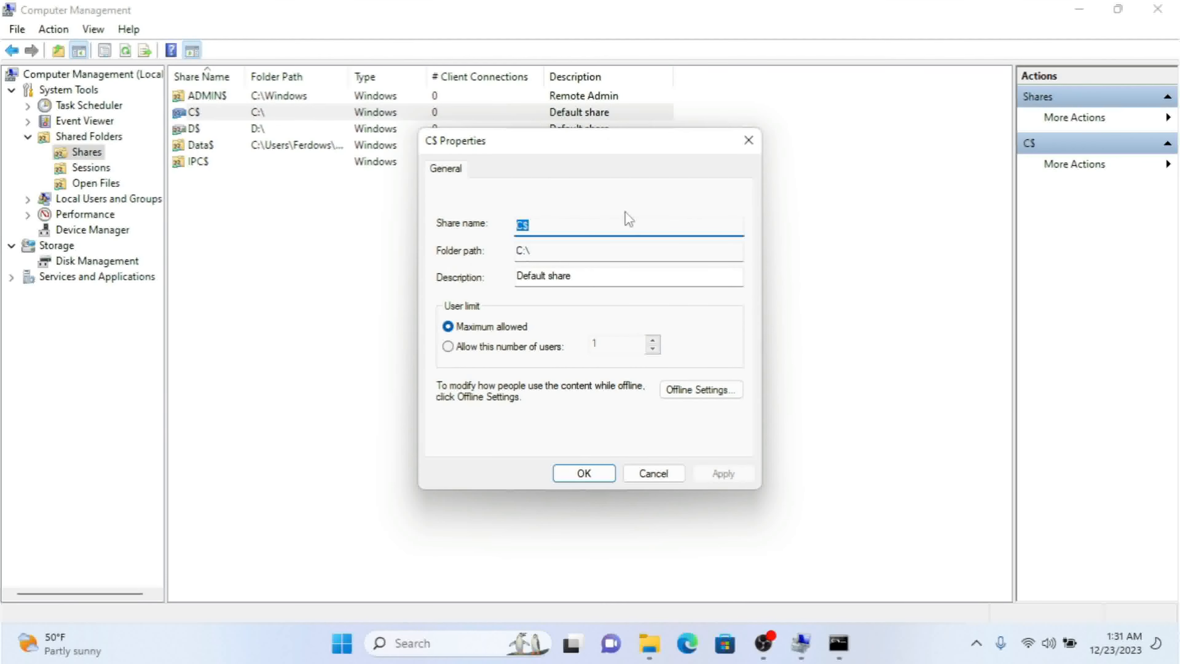
{"action": "left_click", "coordinate": [535, 230]}
{"action": "left_click", "coordinate": [749, 140]}
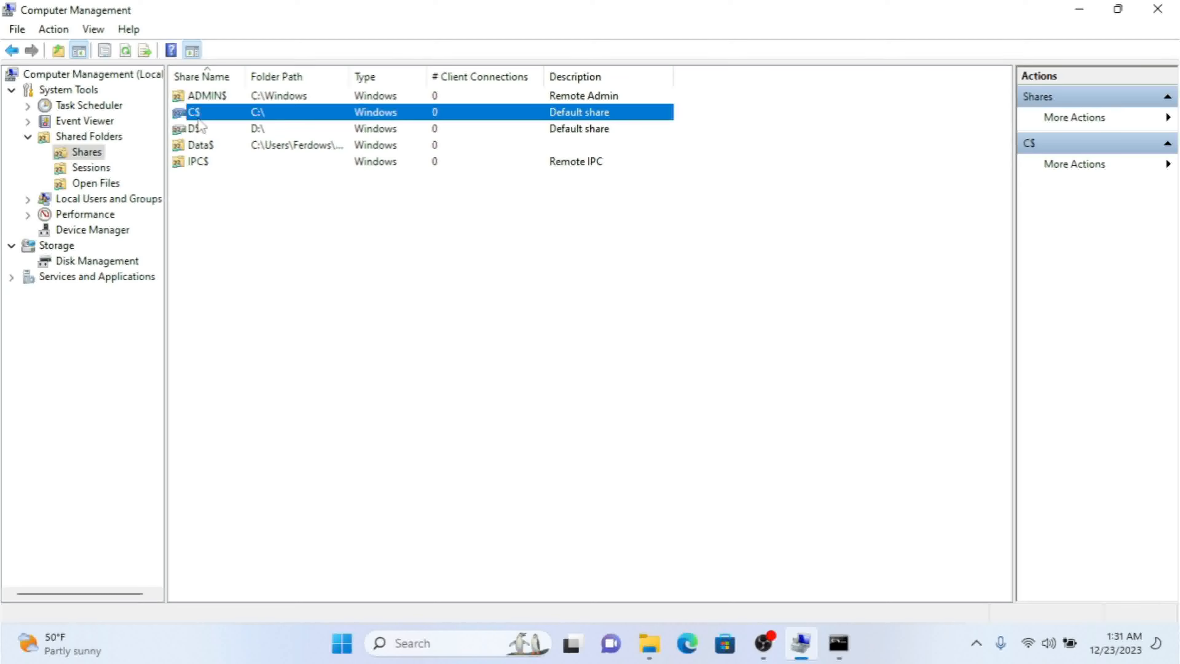
Stop sharing the Data$ folder and confirm the removal.
{"action": "left_click", "coordinate": [199, 146]}
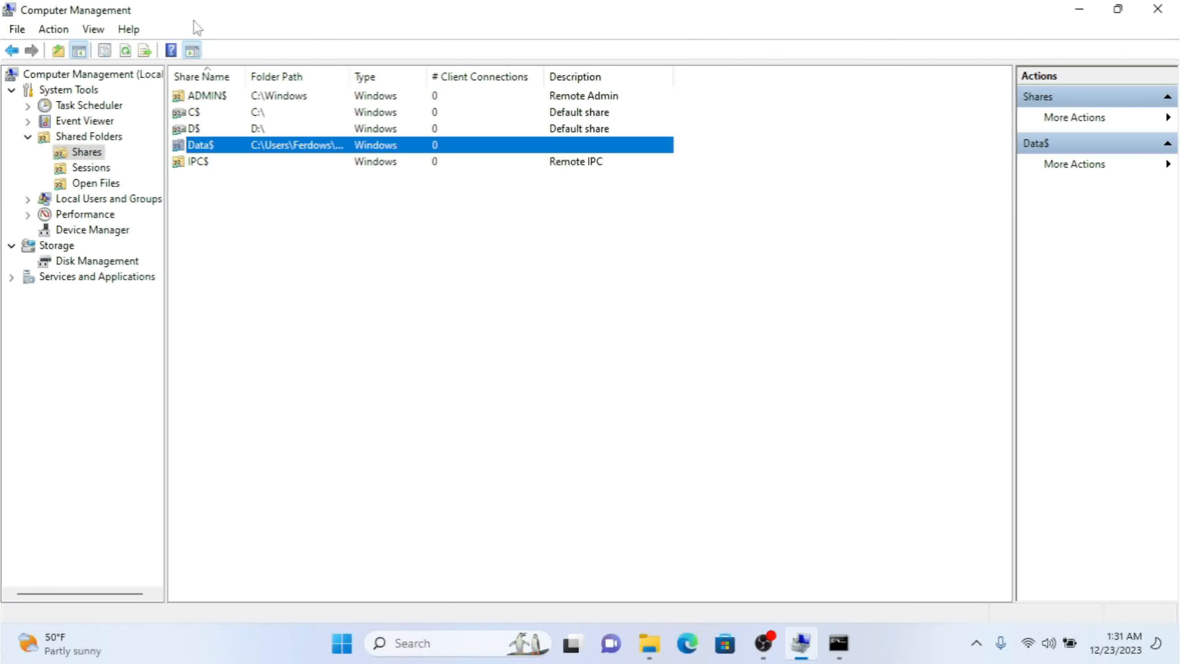
{"action": "right_click", "coordinate": [204, 147]}
{"action": "left_click", "coordinate": [233, 174]}
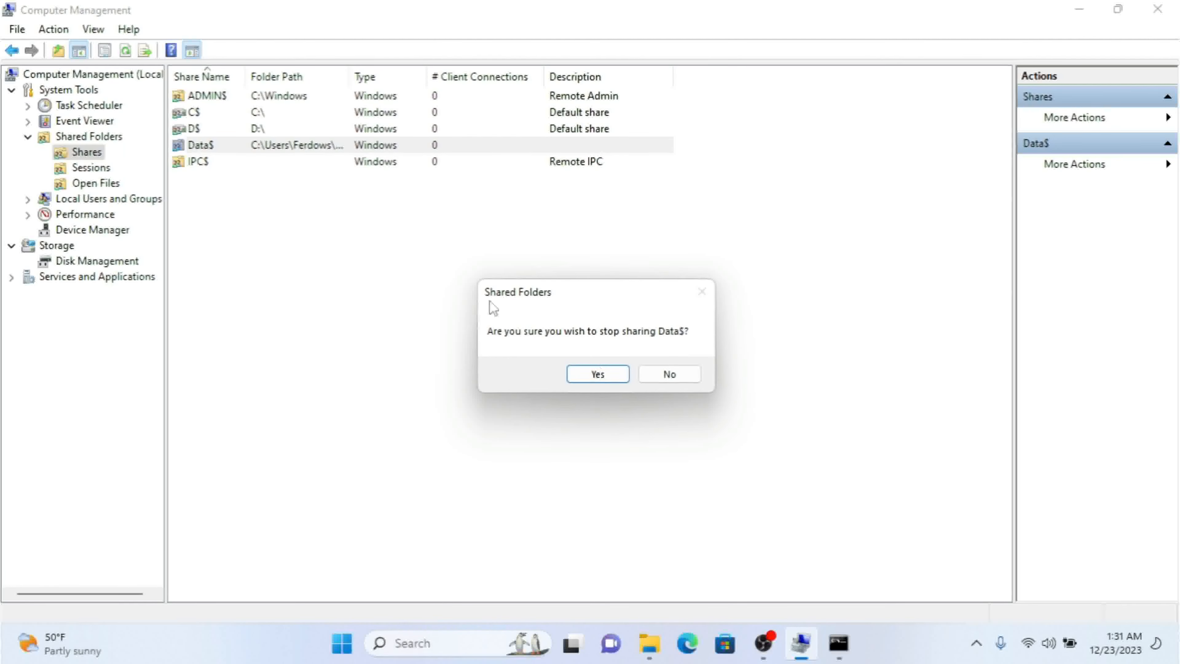
{"action": "left_click", "coordinate": [599, 365]}
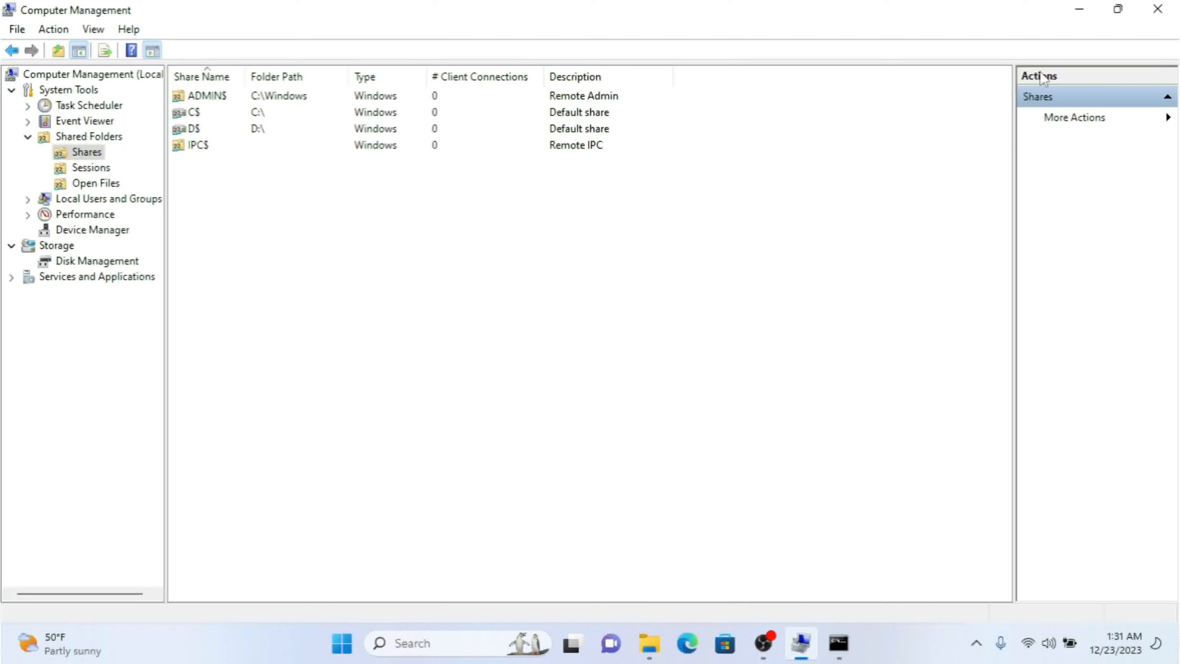
Start a new share in the Create A Shared Folder Wizard, choosing the Data folder on the Desktop as the folder path.
{"action": "right_click", "coordinate": [241, 203]}
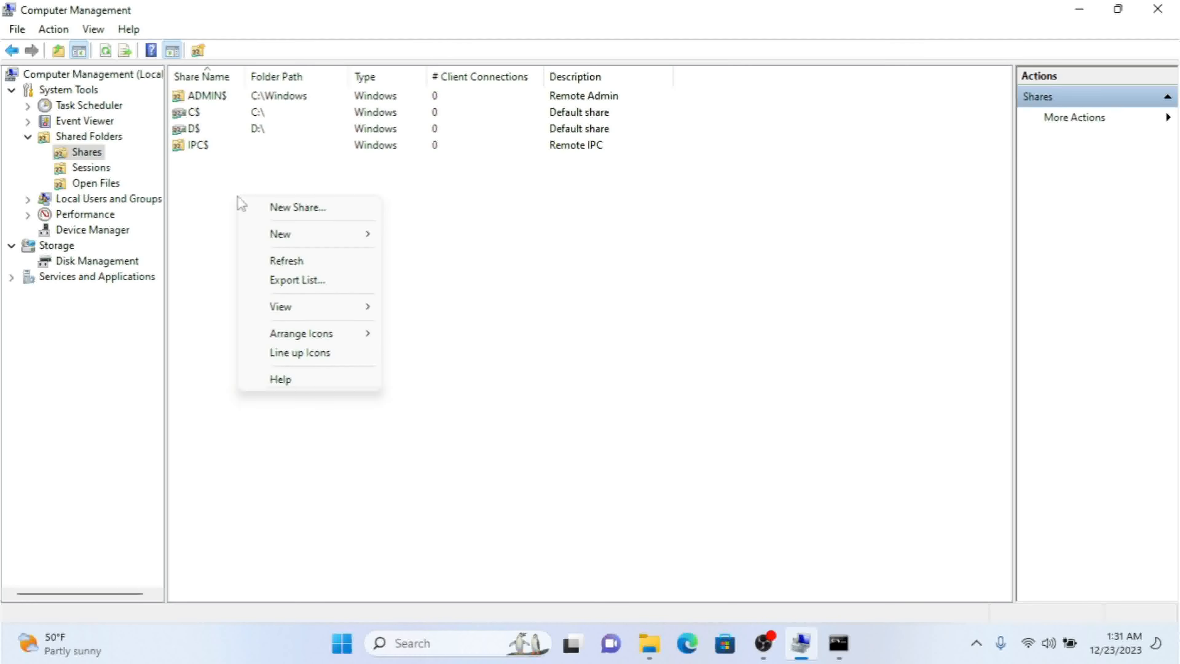
{"action": "left_click", "coordinate": [265, 207]}
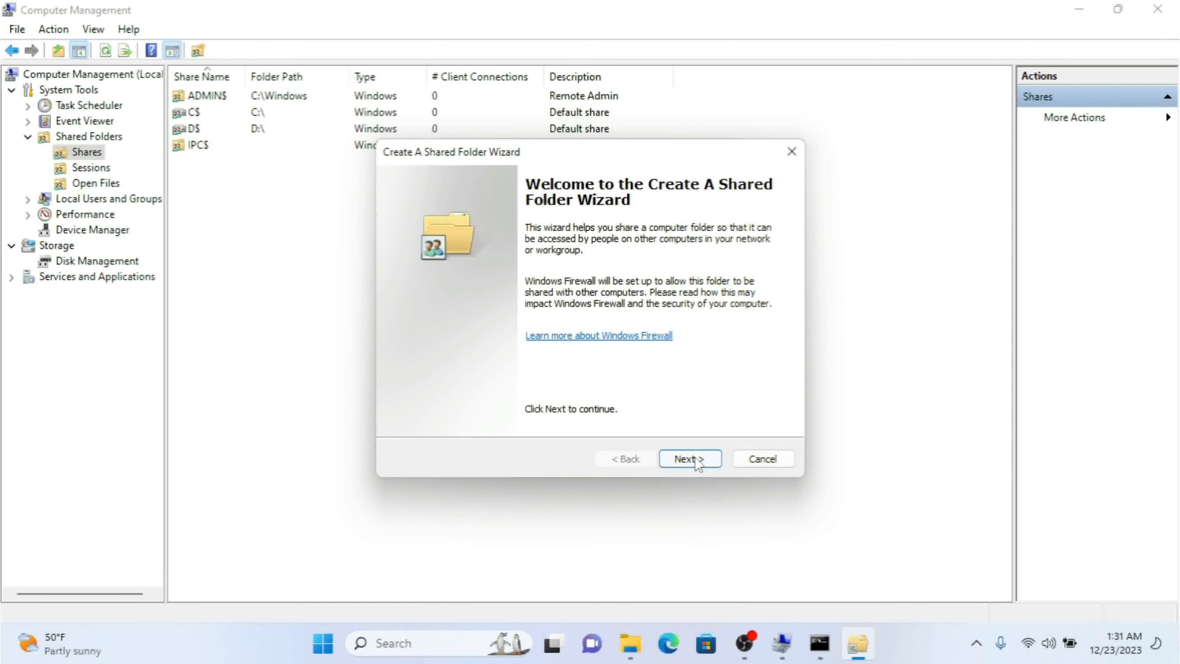
{"action": "left_click", "coordinate": [690, 459]}
{"action": "left_click", "coordinate": [763, 324]}
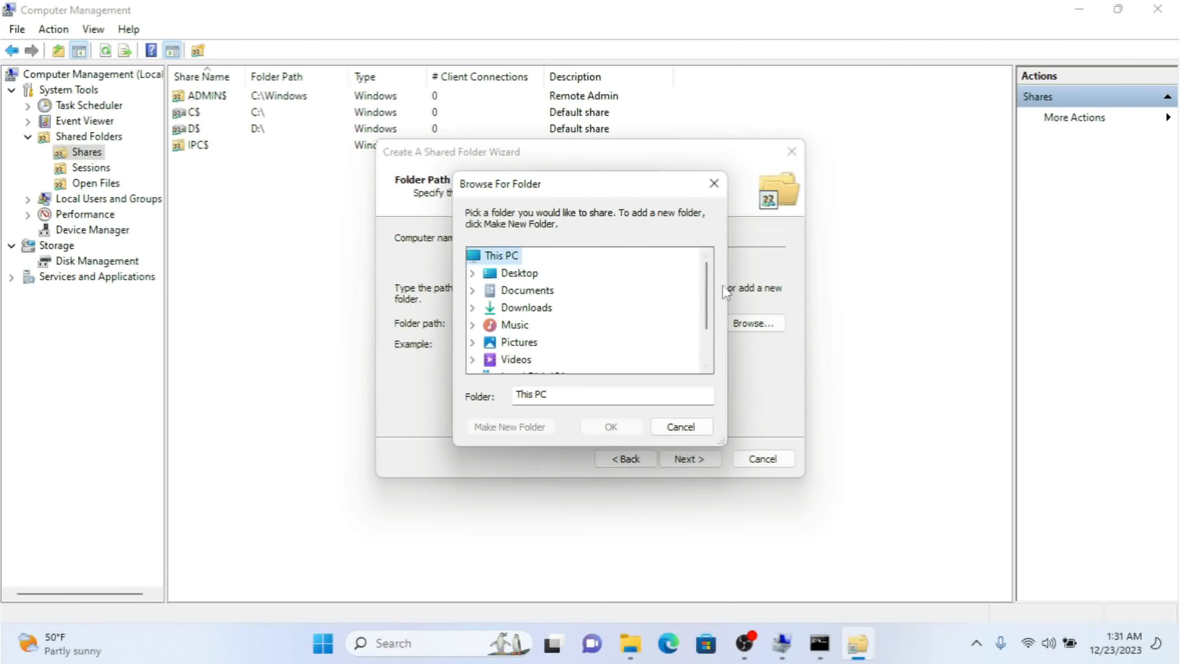
{"action": "left_click", "coordinate": [473, 273]}
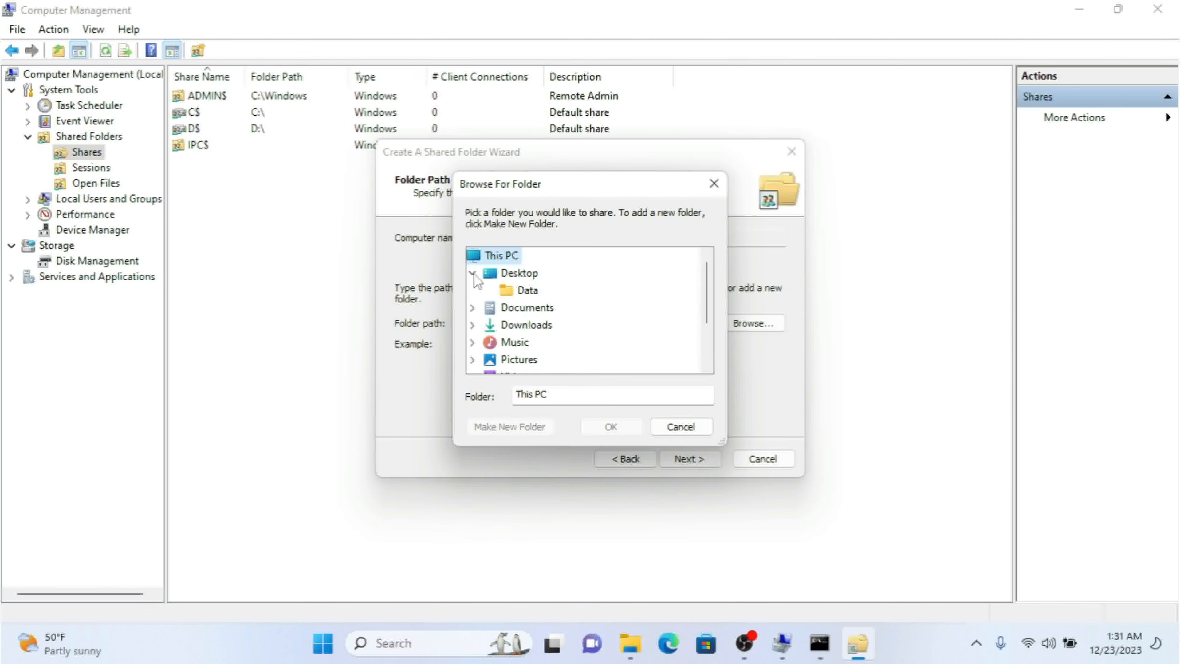
{"action": "left_click", "coordinate": [514, 293]}
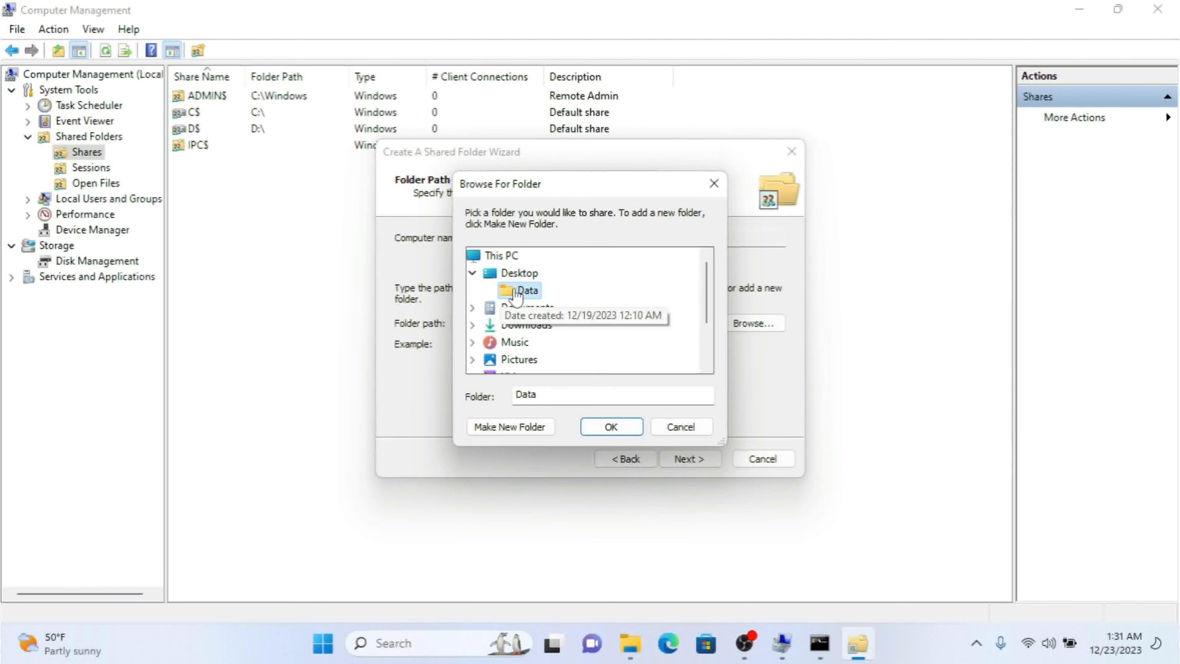
{"action": "left_click", "coordinate": [613, 429]}
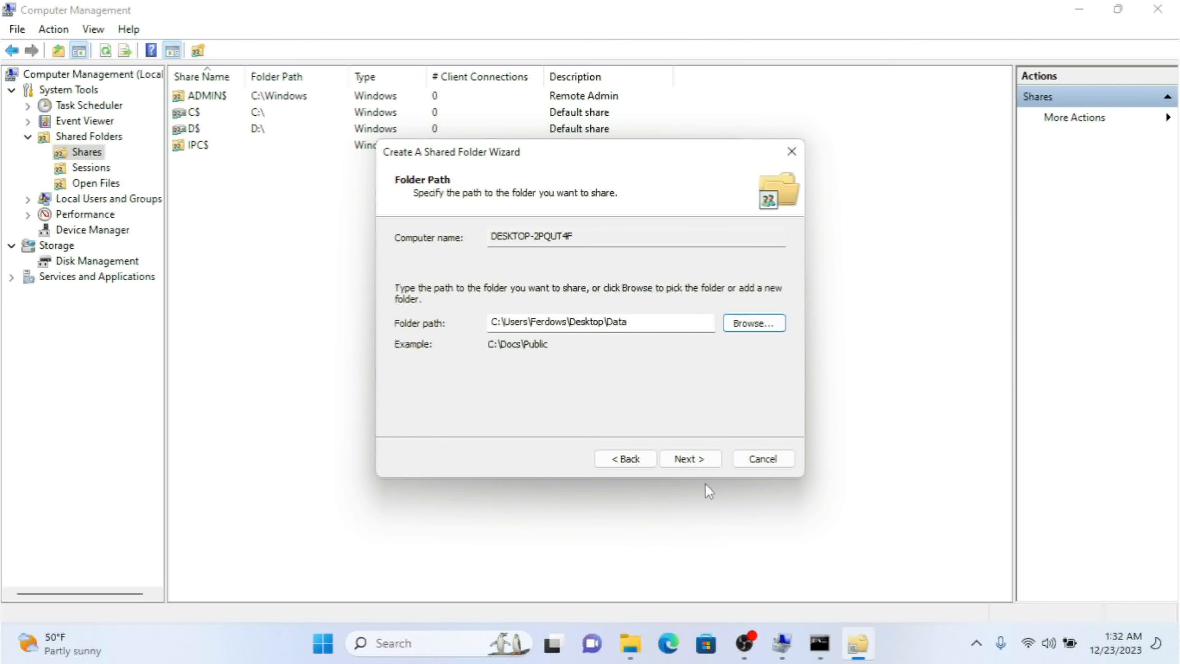
{"action": "left_click", "coordinate": [696, 458]}
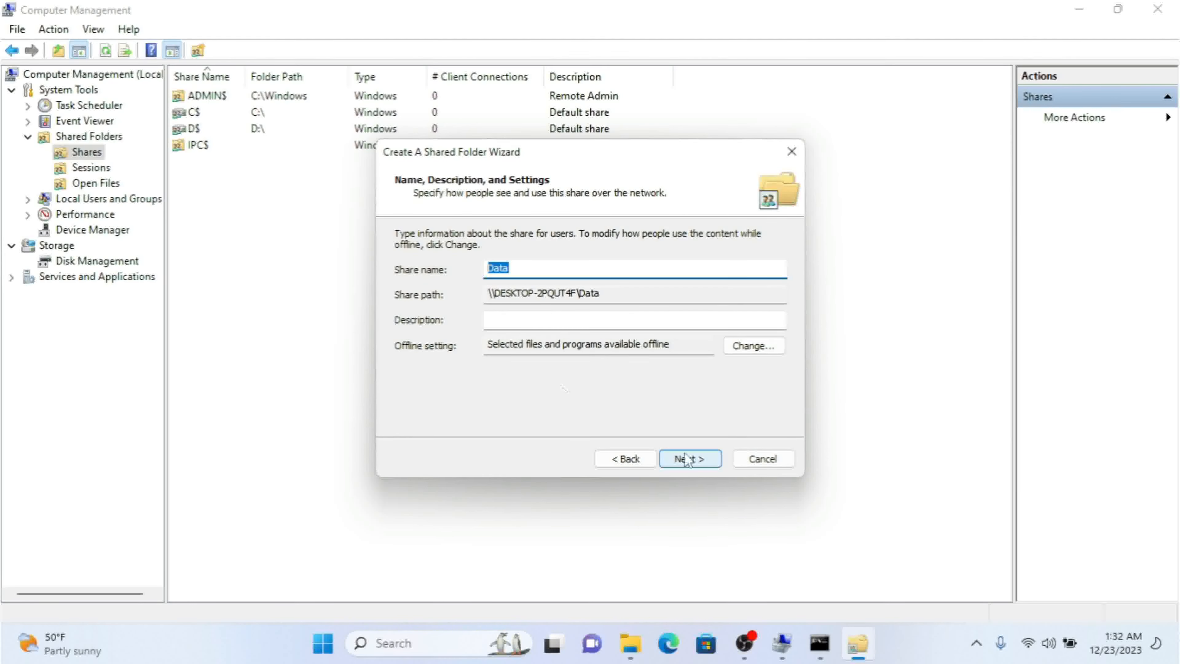
Keep Data as the share name, keep only user-specified files available offline, and continue to the shared folder permissions.
{"action": "left_click", "coordinate": [489, 268]}
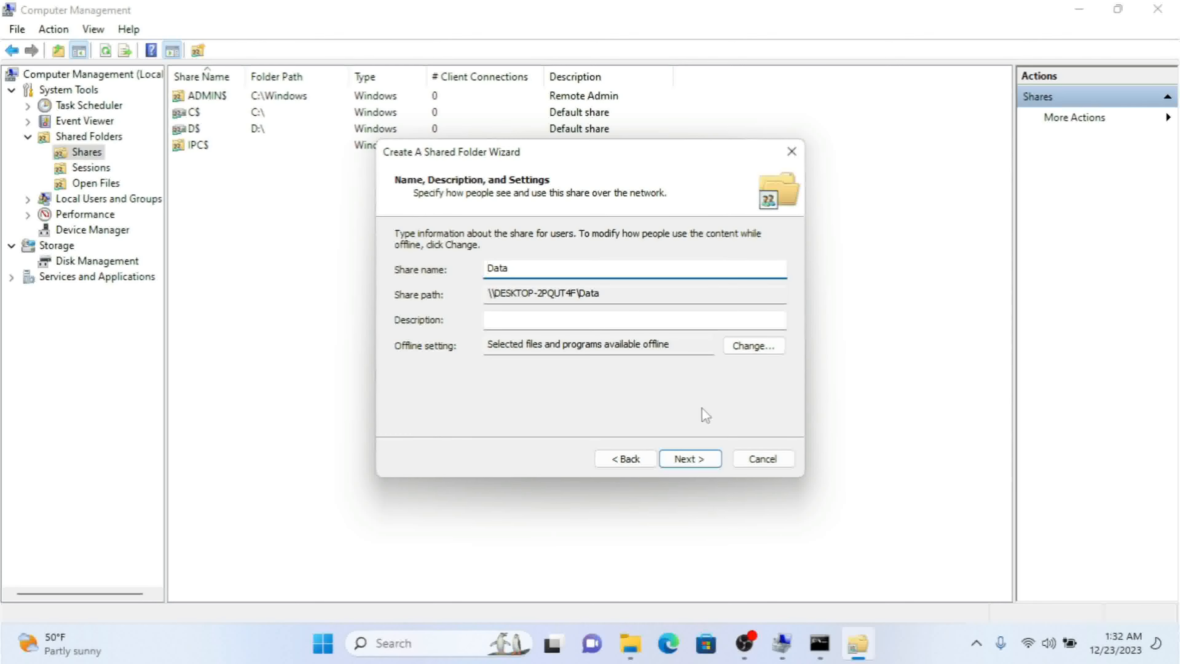
{"action": "left_click", "coordinate": [753, 346]}
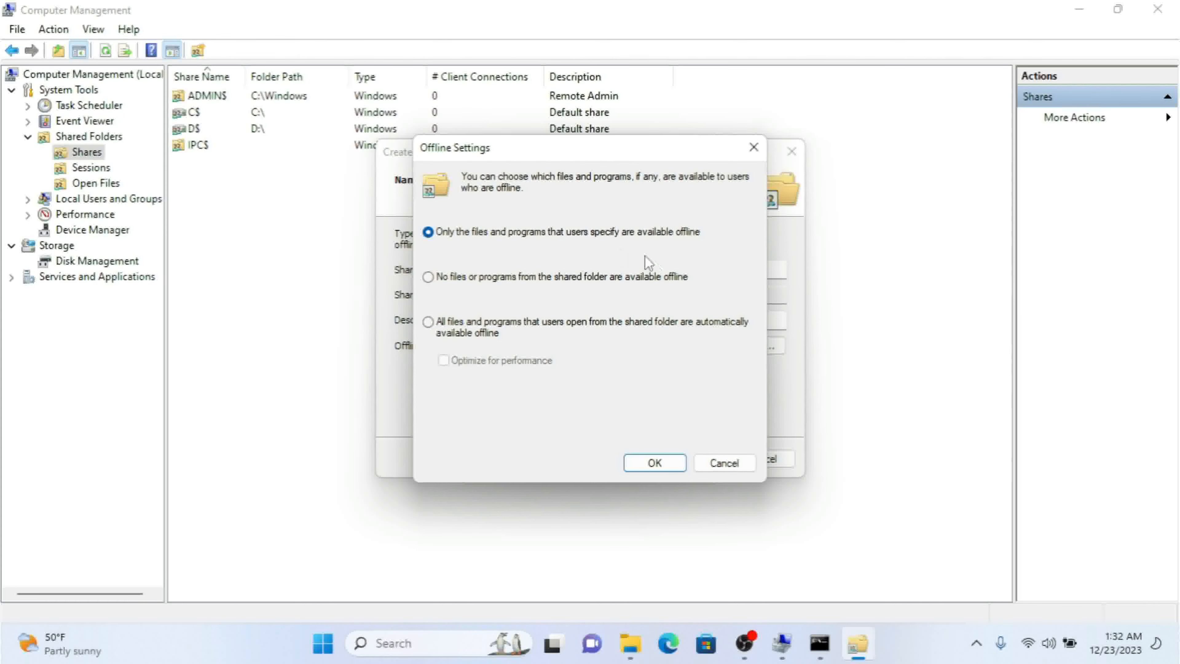
{"action": "left_click", "coordinate": [670, 462]}
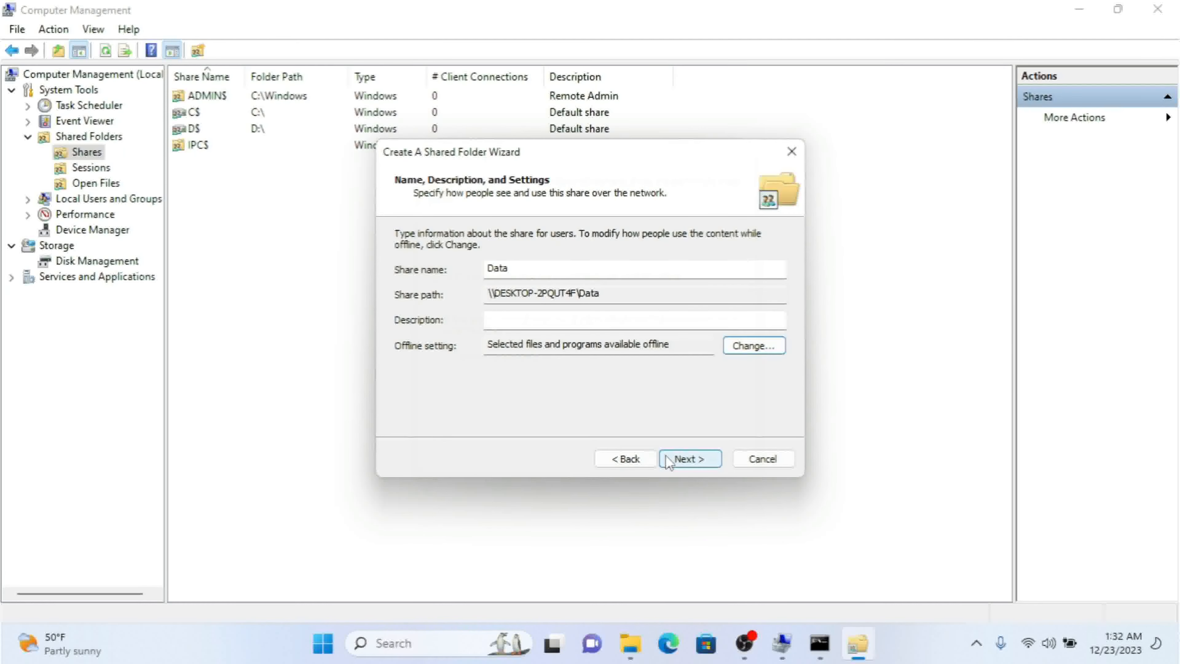
{"action": "left_click", "coordinate": [691, 459]}
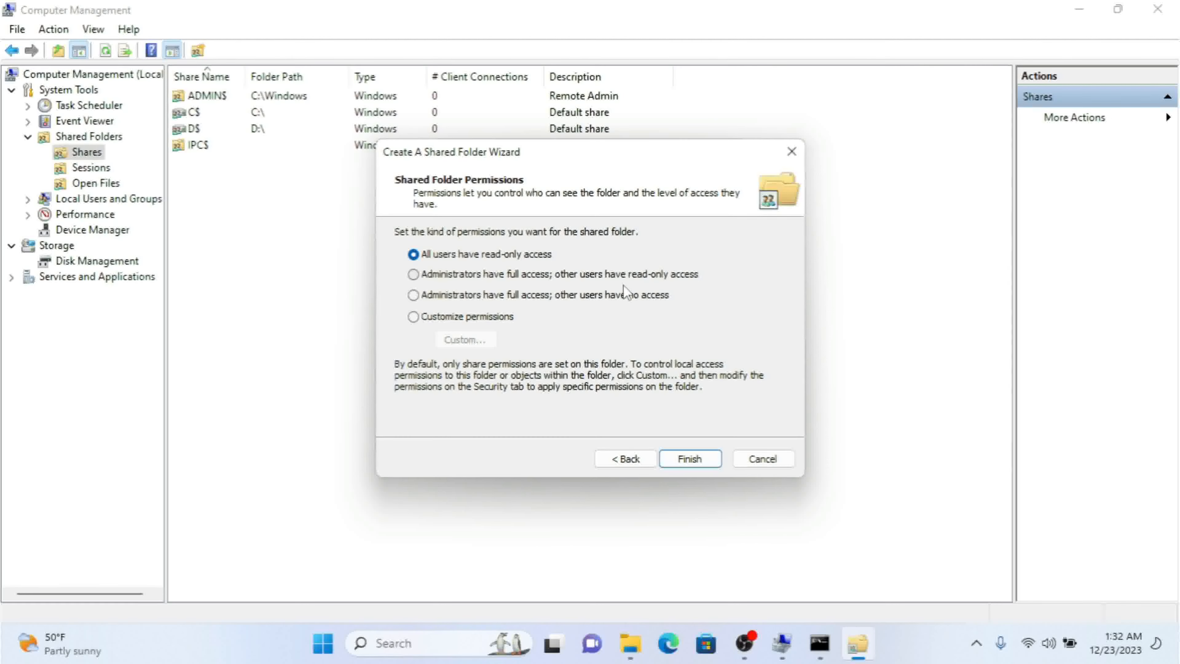
Customize the share permissions so Everyone is allowed Read only, and finish the Create A Shared Folder Wizard.
{"action": "left_click", "coordinate": [422, 320]}
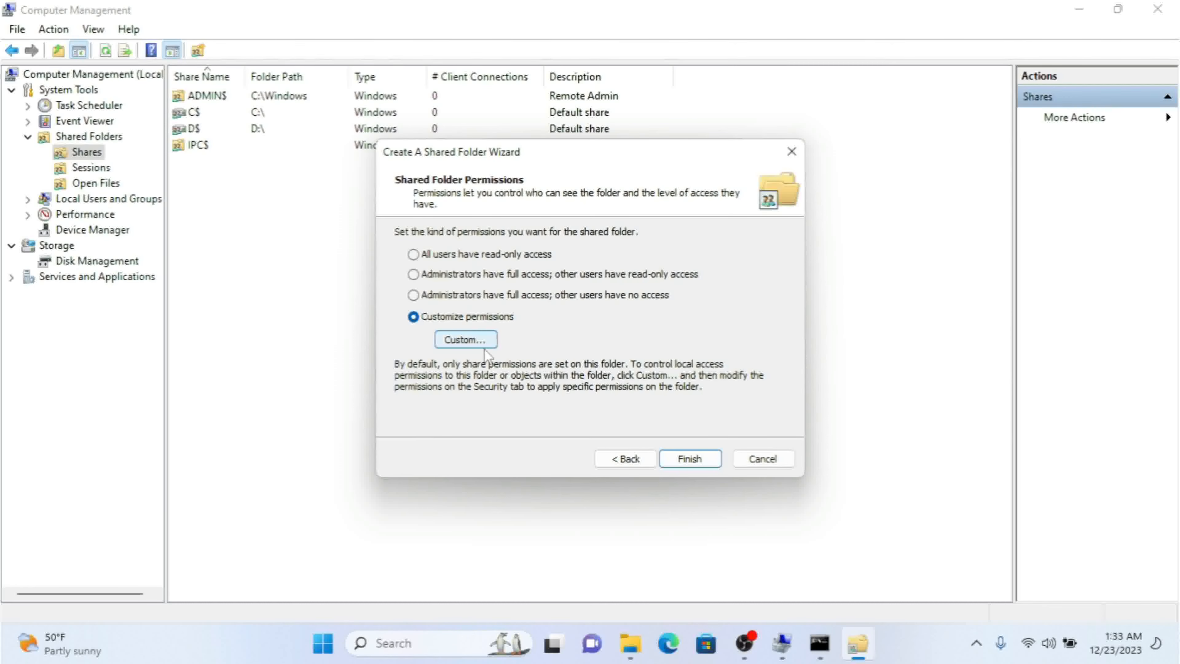
{"action": "left_click", "coordinate": [463, 340]}
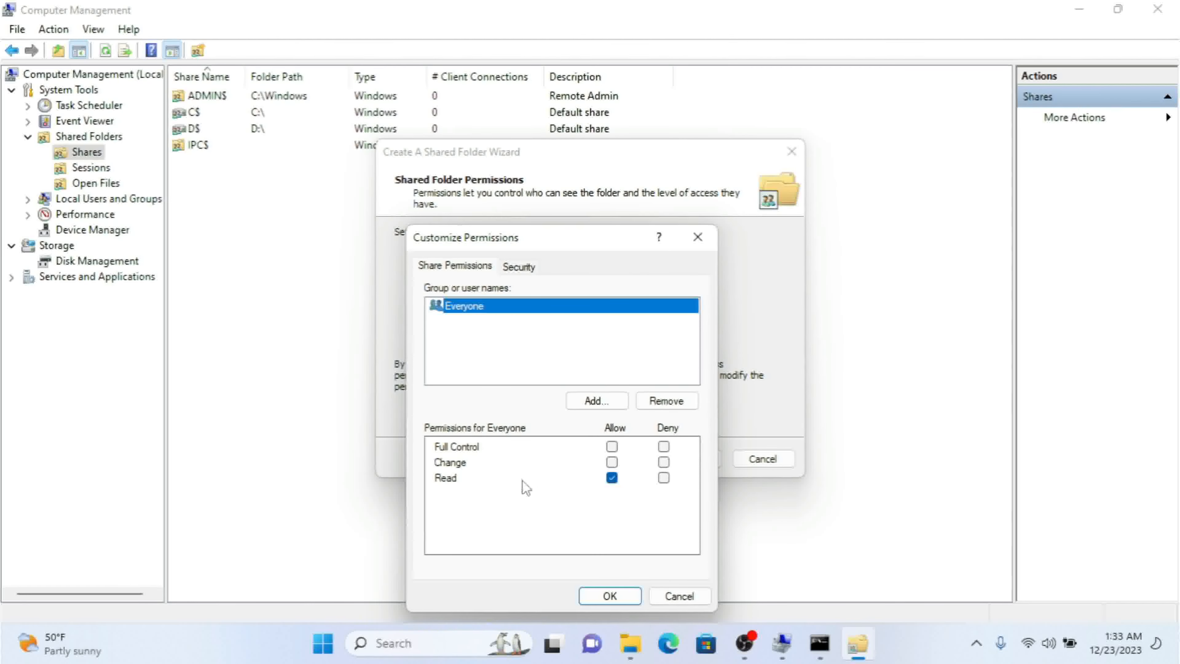
{"action": "left_click", "coordinate": [612, 462]}
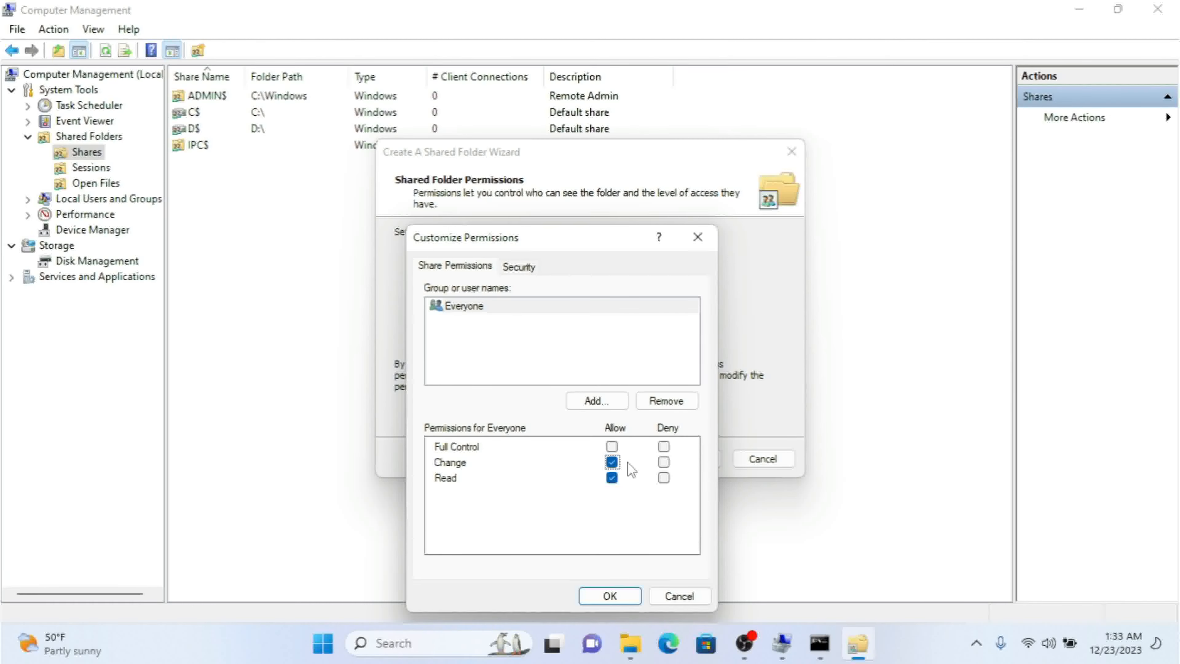
{"action": "left_click", "coordinate": [612, 462]}
{"action": "left_click", "coordinate": [612, 597]}
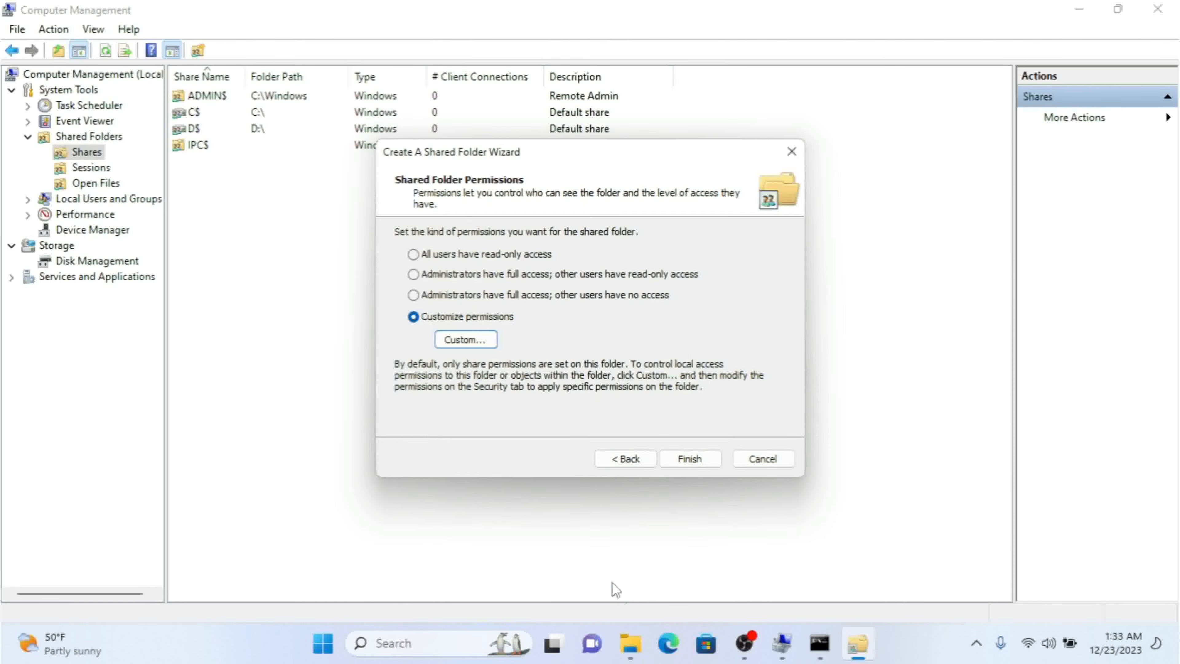
{"action": "left_click", "coordinate": [696, 460]}
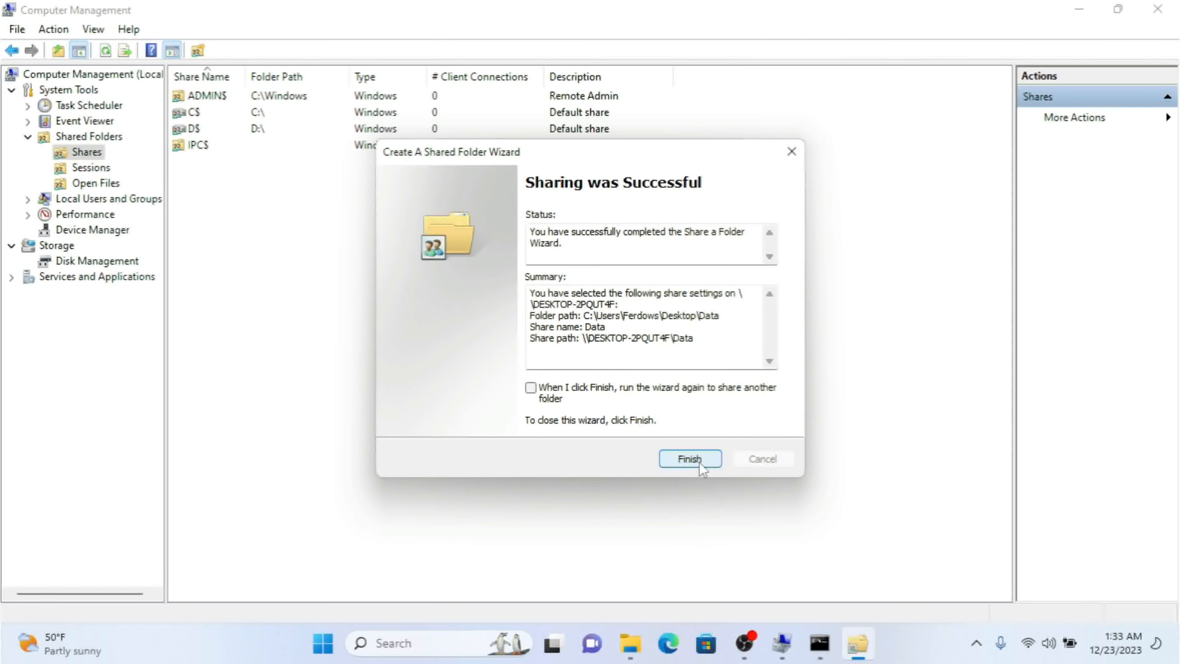
{"action": "left_click", "coordinate": [701, 463]}
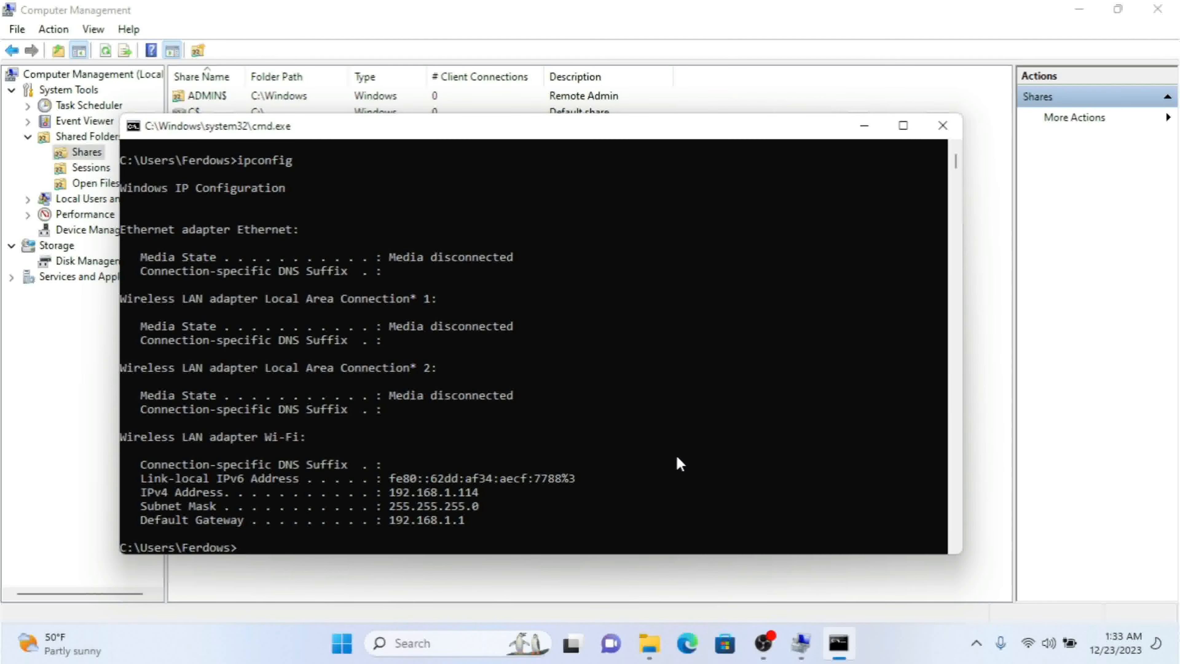
Open \\192.168.1.114 through the Run dialog, close its folder window and return to Computer Management.
{"action": "key", "text": "super+r"}
{"action": "key", "text": "End"}
{"action": "key", "text": "BackSpace"}
{"action": "key", "text": "BackSpace"}
{"action": "key", "text": "BackSpace"}
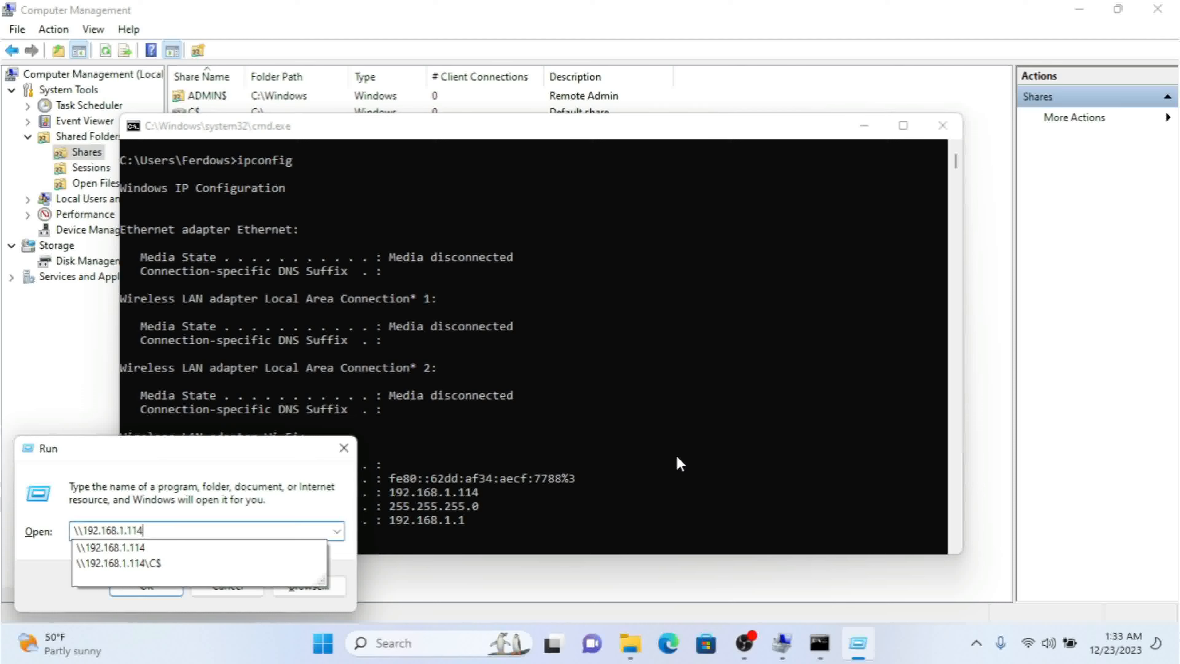
{"action": "key", "text": "Return"}
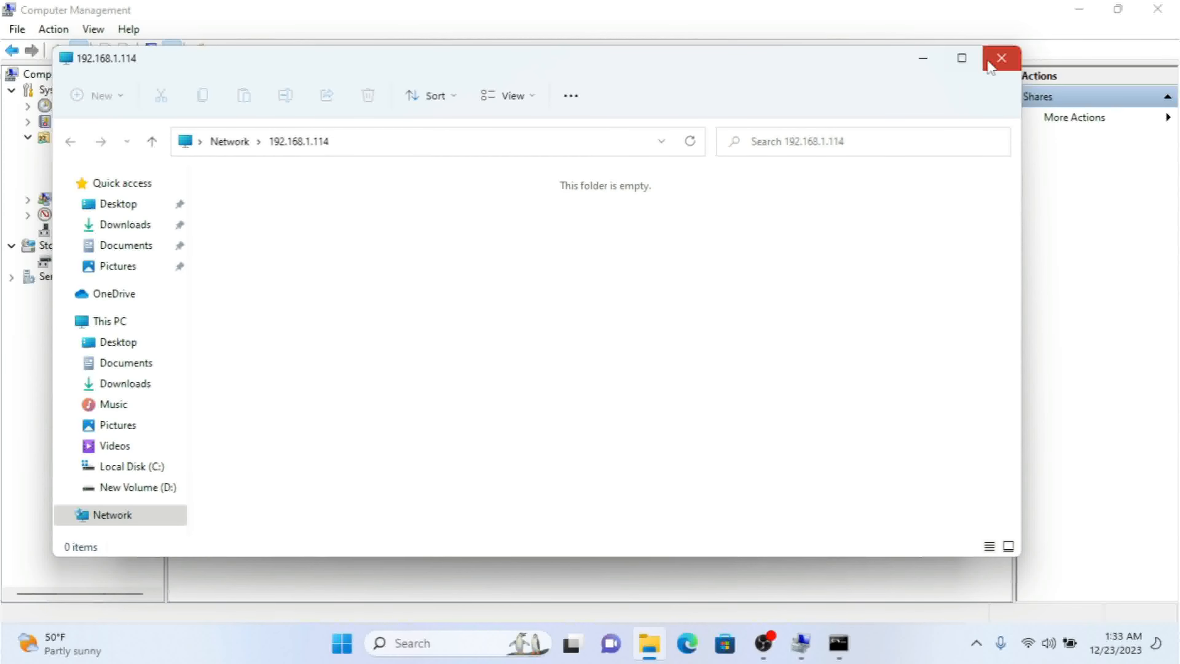
{"action": "left_click", "coordinate": [1000, 59]}
{"action": "left_click", "coordinate": [603, 8]}
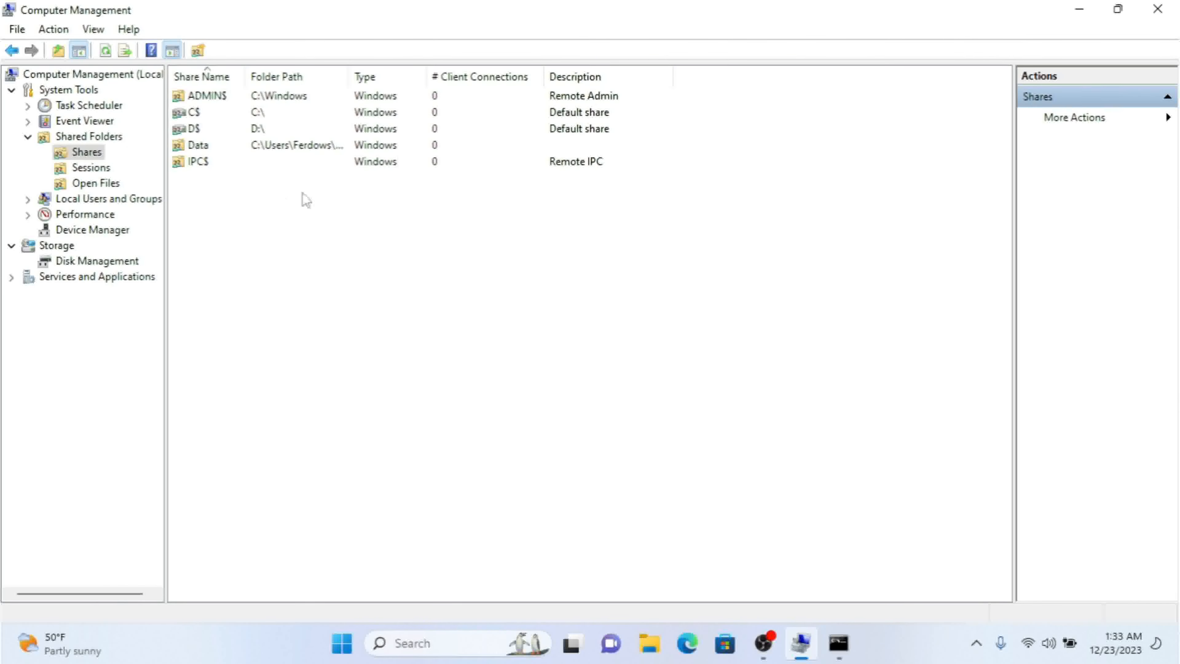
Select the Data share, reopen \\192.168.1.114 through the Run dialog and open its Data folder.
{"action": "left_click", "coordinate": [218, 147]}
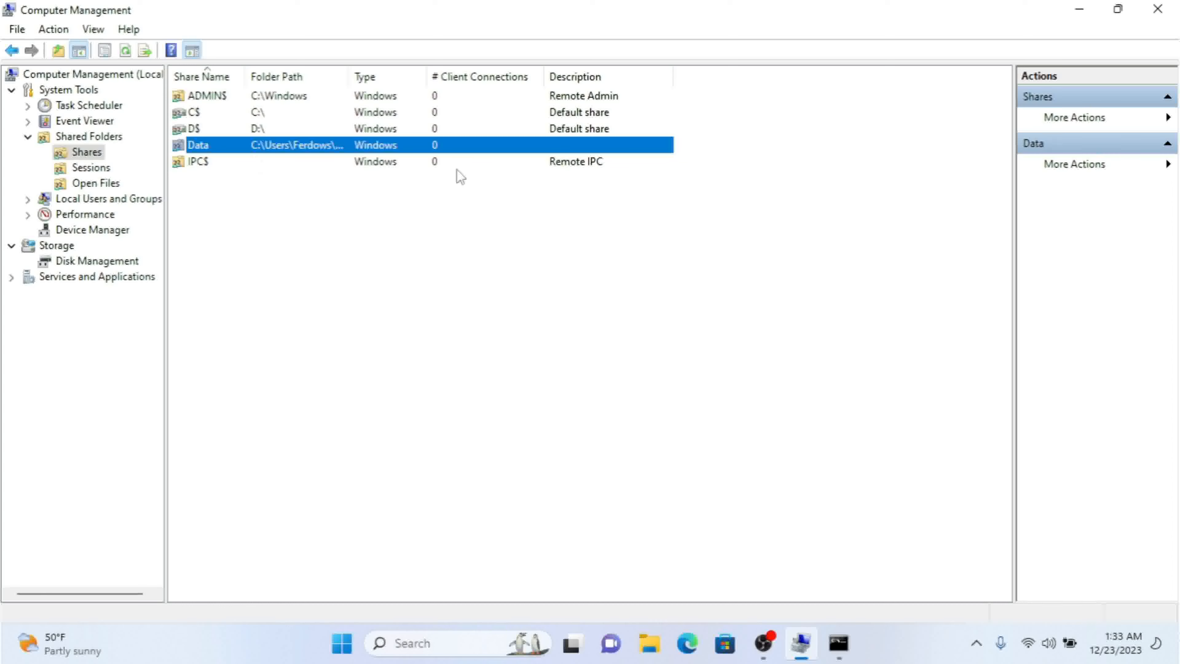
{"action": "key", "text": "super+r"}
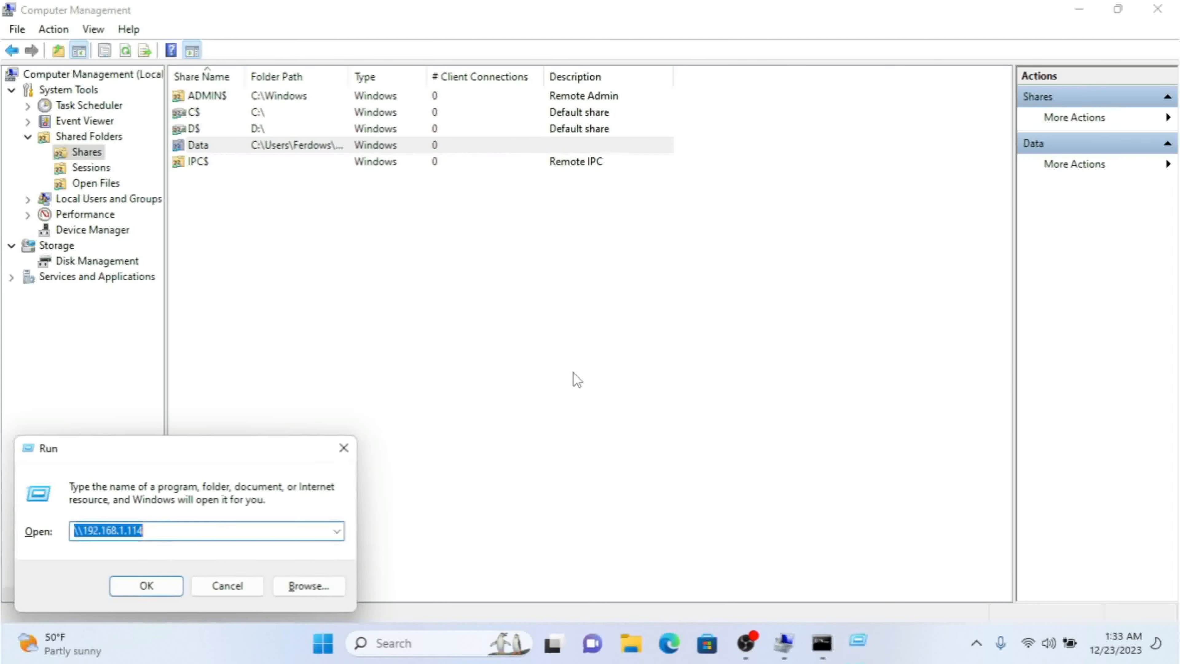
{"action": "key", "text": "End"}
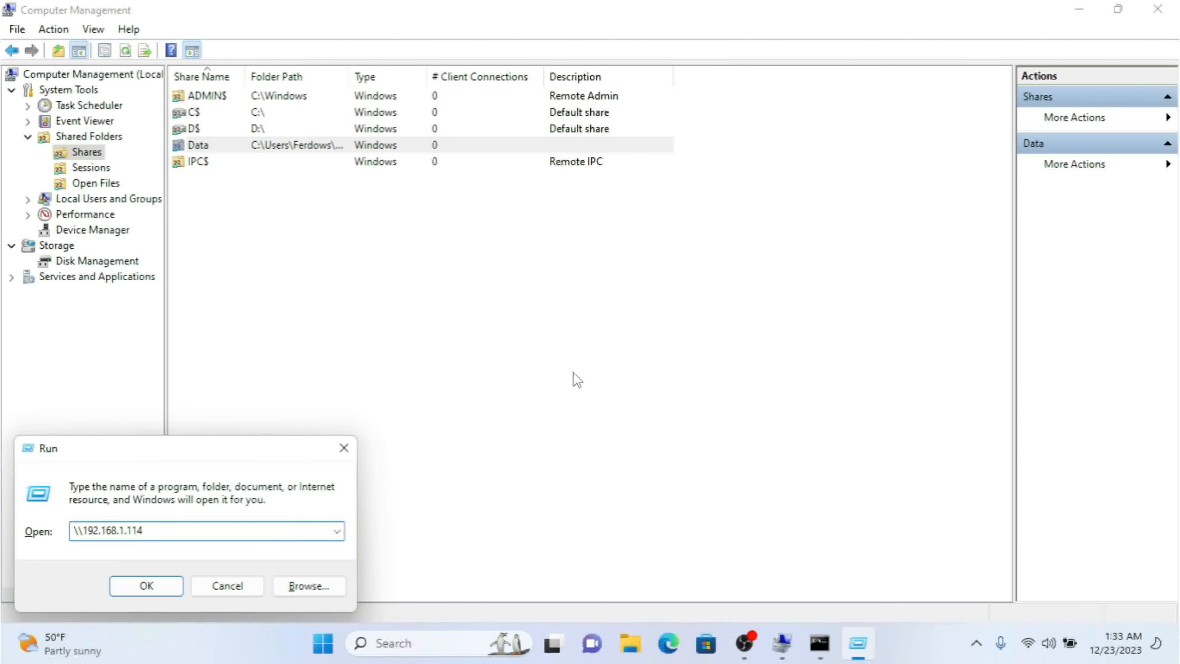
{"action": "key", "text": "Return"}
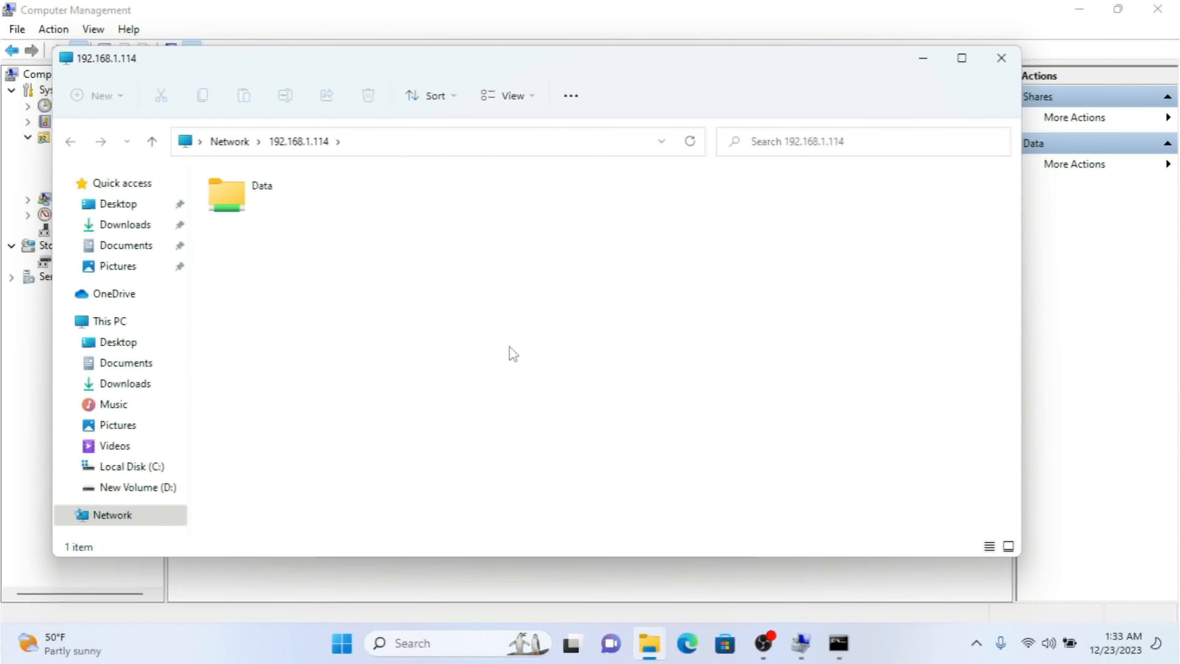
{"action": "left_click", "coordinate": [276, 203]}
{"action": "double_click", "coordinate": [279, 208]}
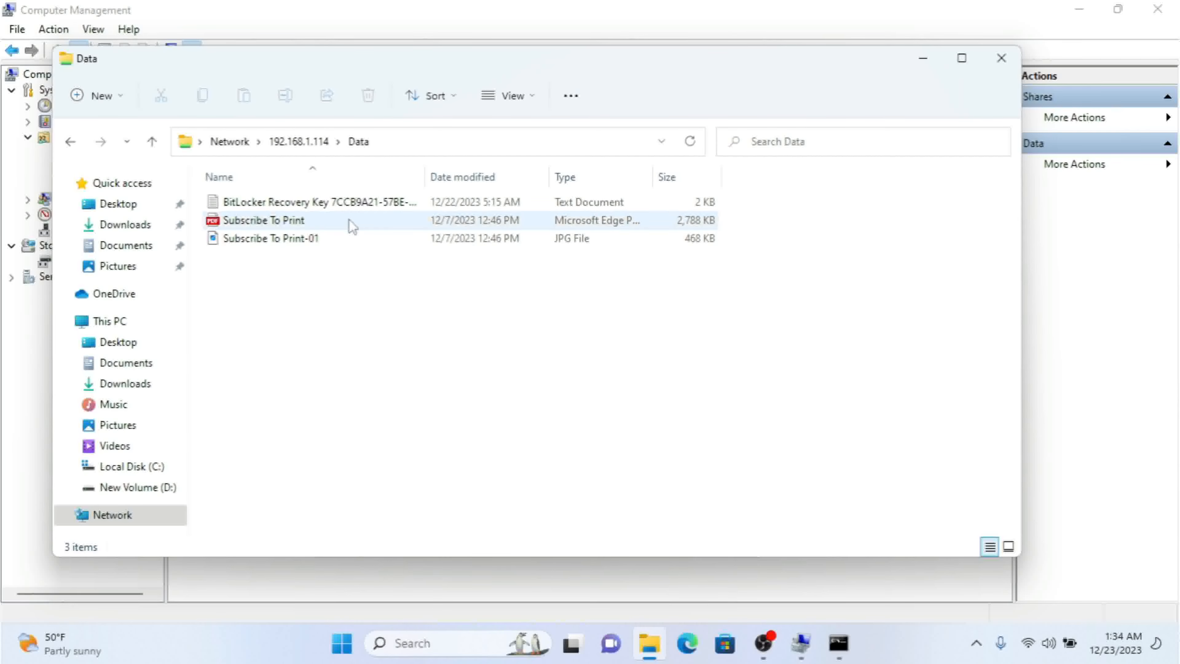
Try to delete the BitLocker Recovery Key text file from the shared Data folder, and close the folder window.
{"action": "left_click", "coordinate": [349, 207]}
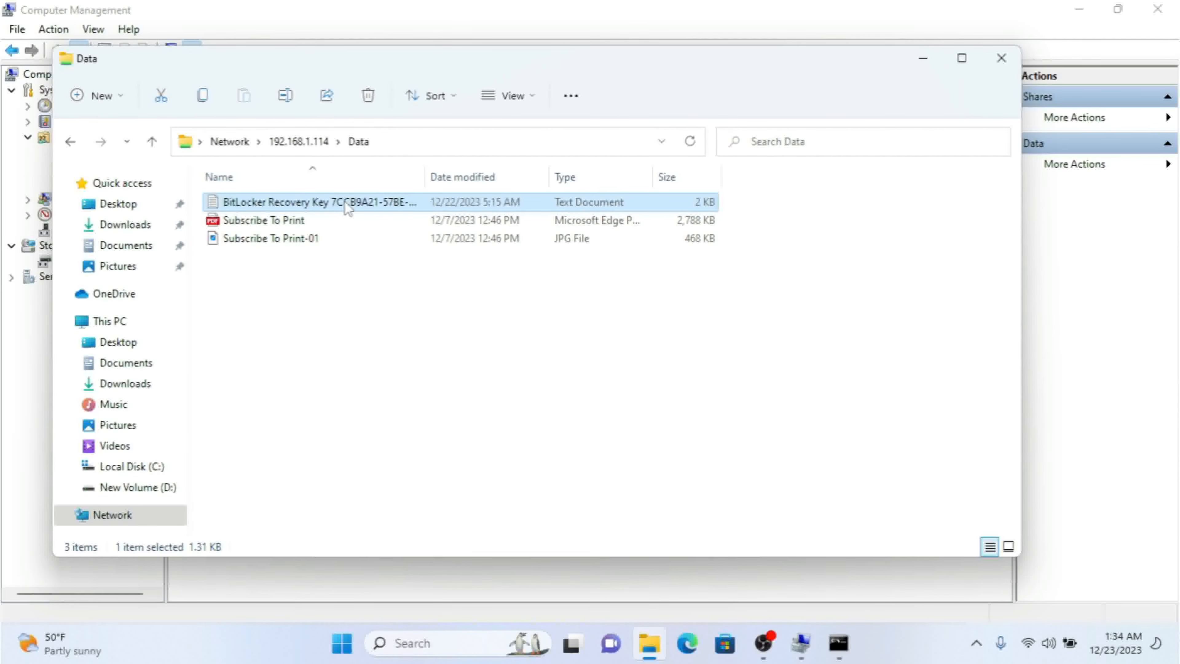
{"action": "key", "text": "Delete"}
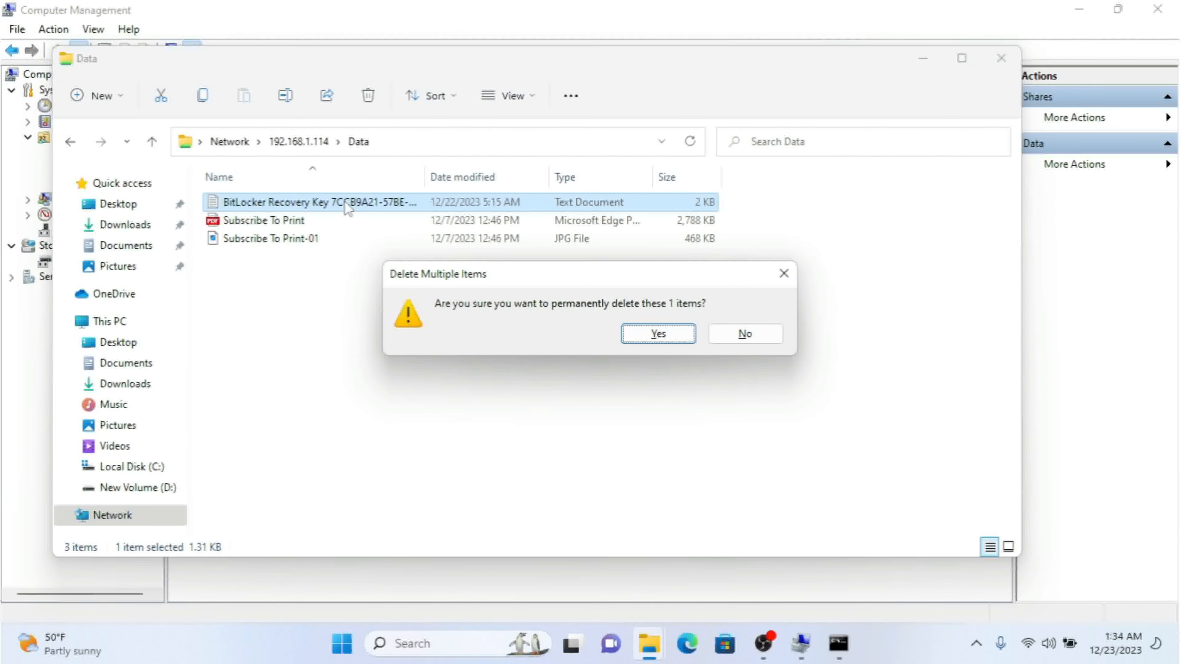
{"action": "key", "text": "Return"}
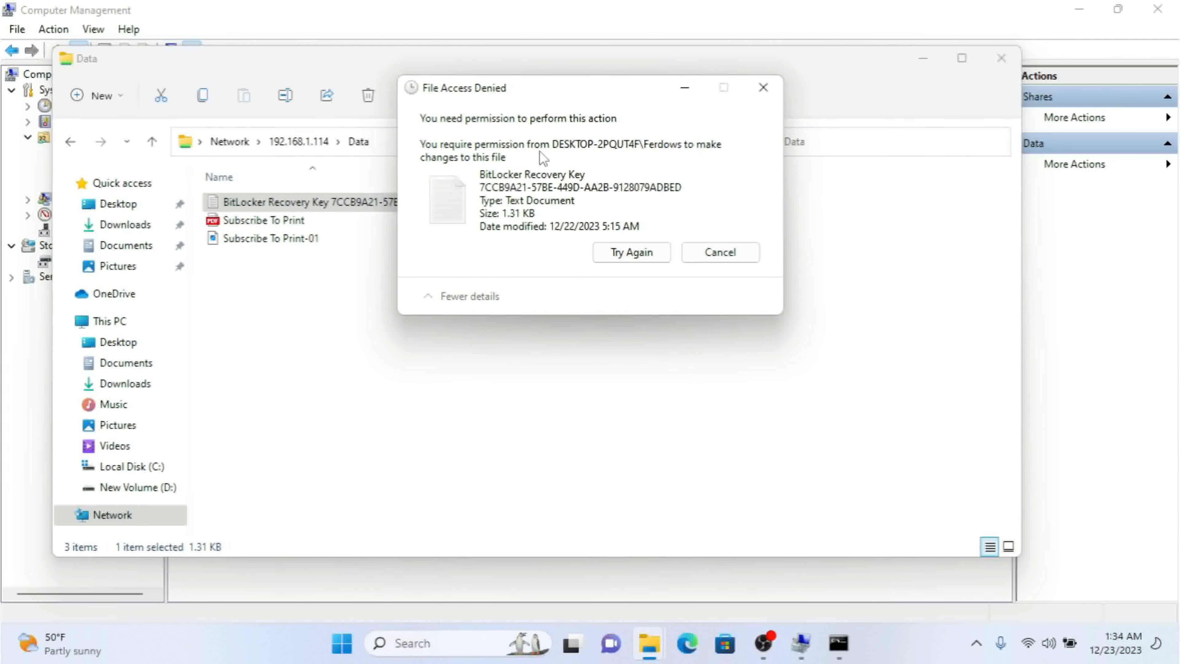
{"action": "left_click", "coordinate": [719, 252]}
{"action": "left_click", "coordinate": [1001, 57]}
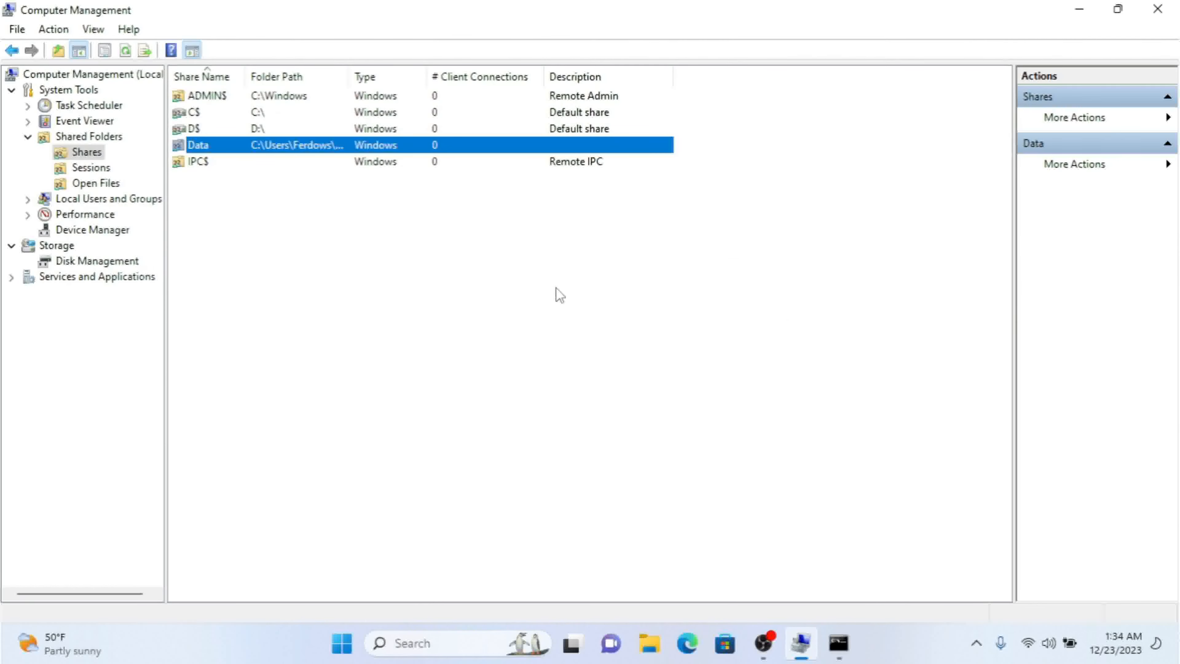
Examine the share permissions and the security permissions of each listed user or group in the Data share's properties, and cancel.
{"action": "right_click", "coordinate": [272, 156]}
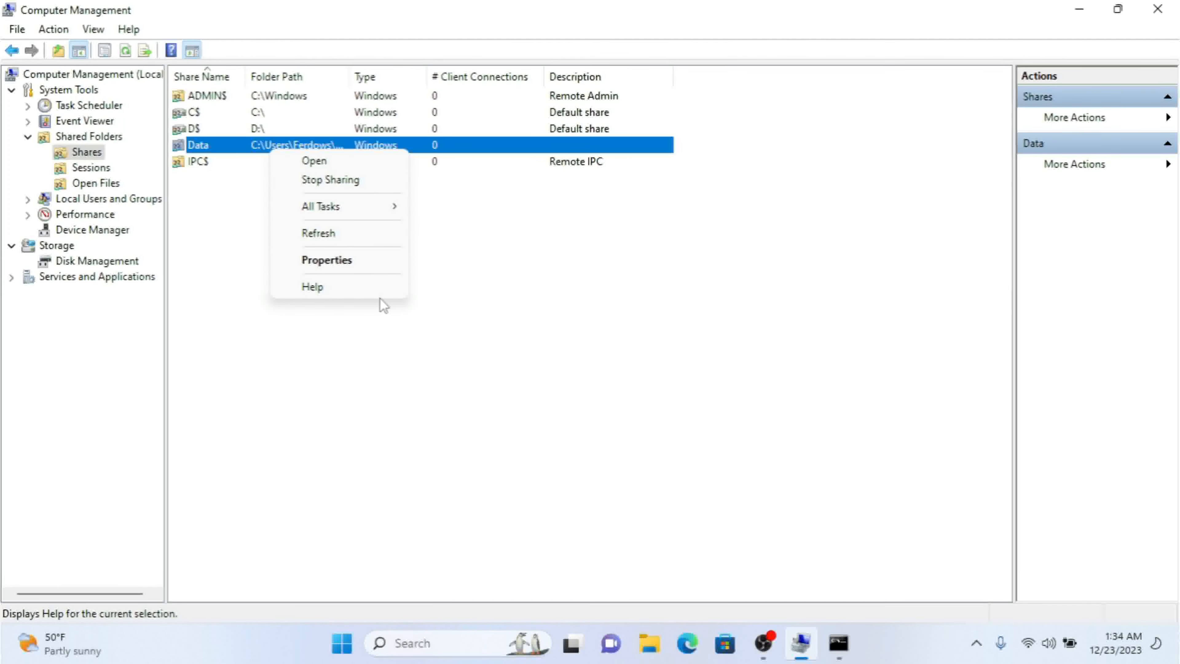
{"action": "left_click", "coordinate": [326, 260]}
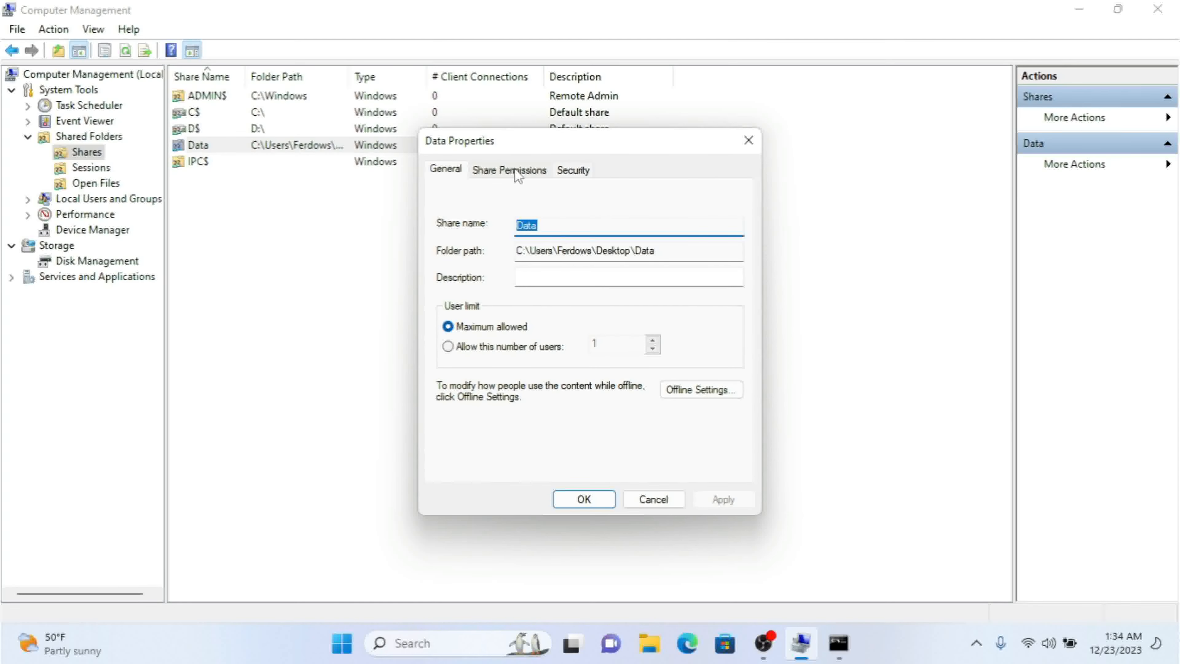
{"action": "left_click", "coordinate": [519, 175]}
{"action": "left_click", "coordinate": [577, 172]}
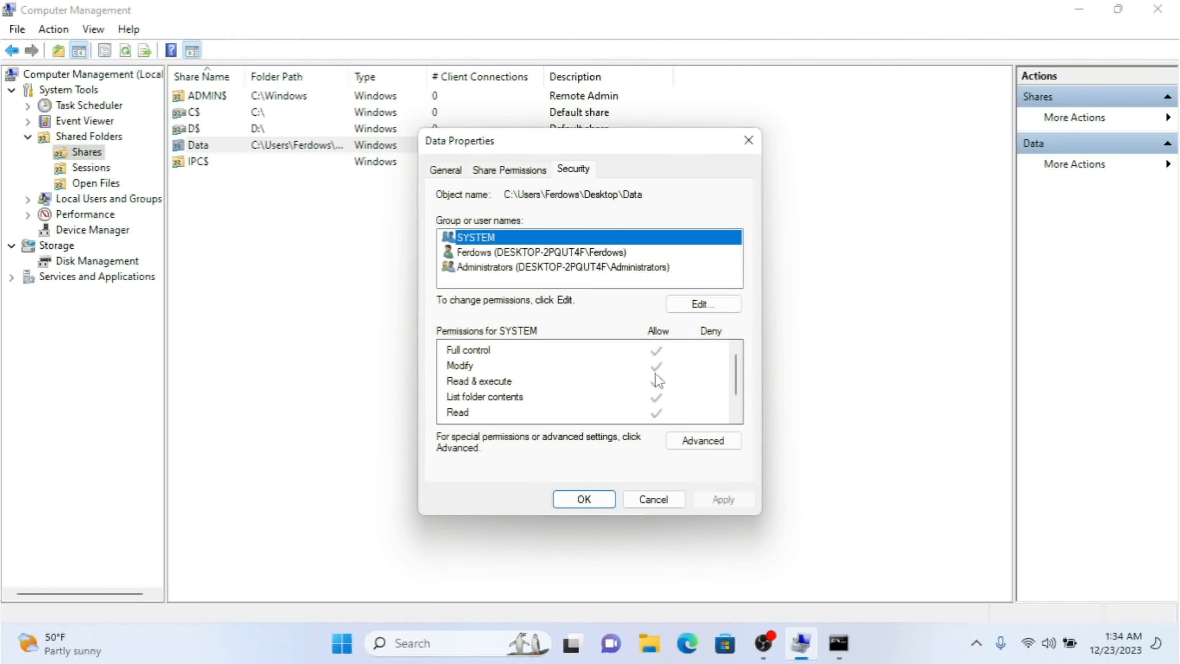
{"action": "left_click", "coordinate": [520, 254]}
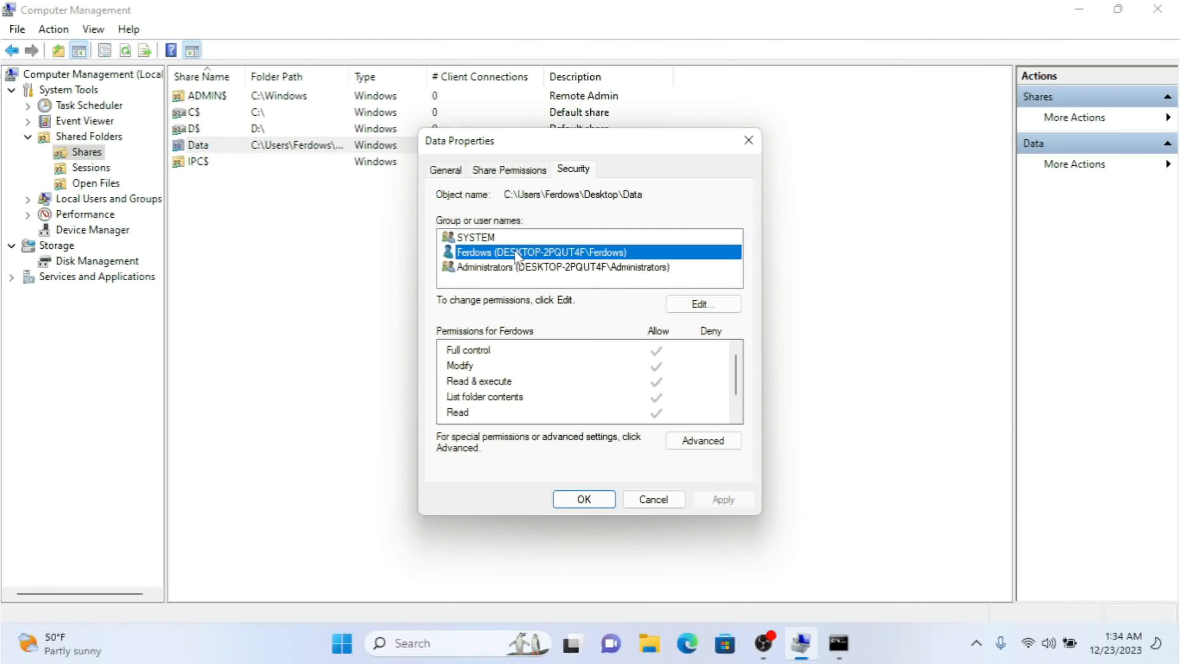
{"action": "left_click", "coordinate": [483, 268]}
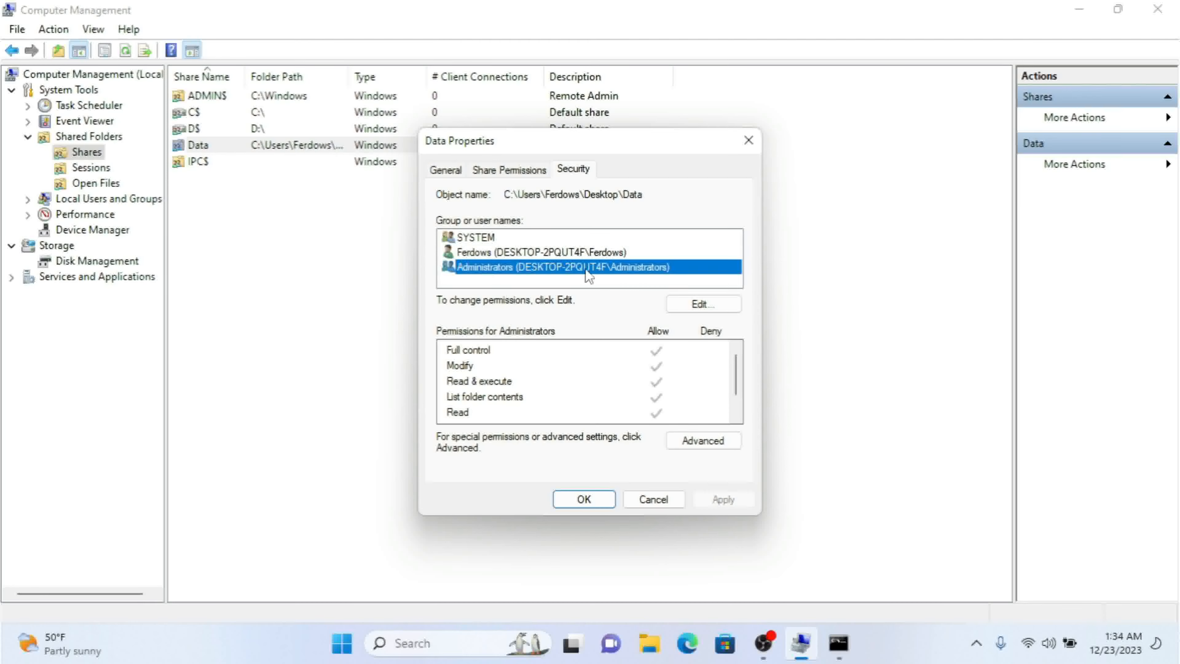
{"action": "left_click", "coordinate": [534, 251]}
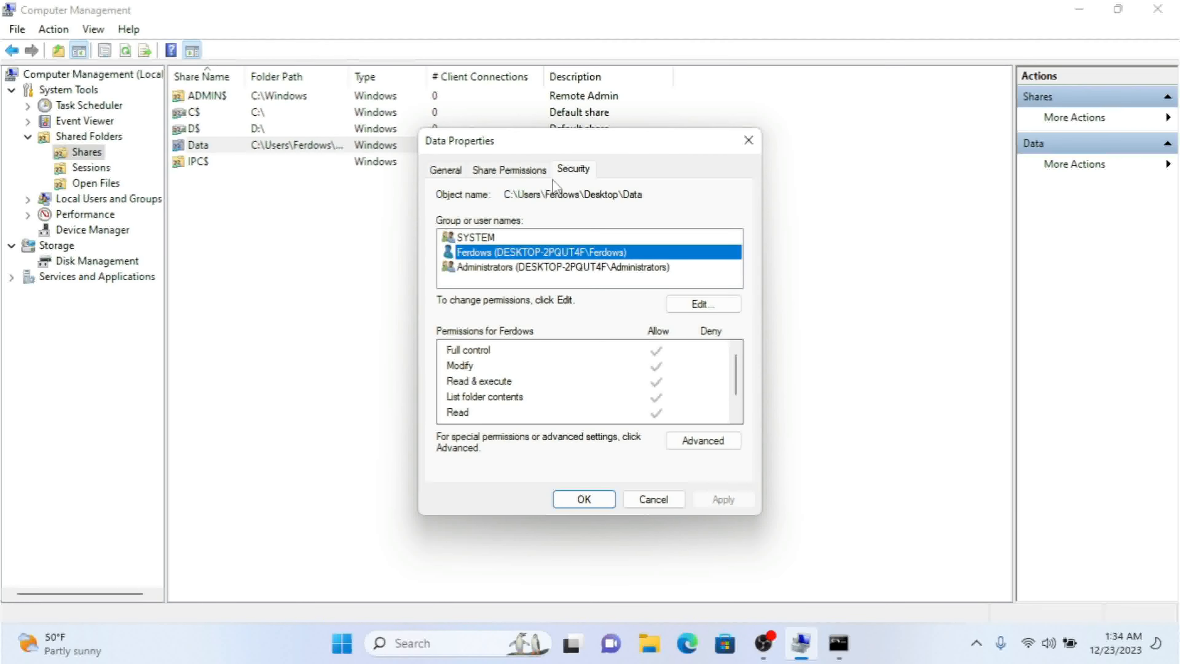
{"action": "left_click", "coordinate": [523, 175]}
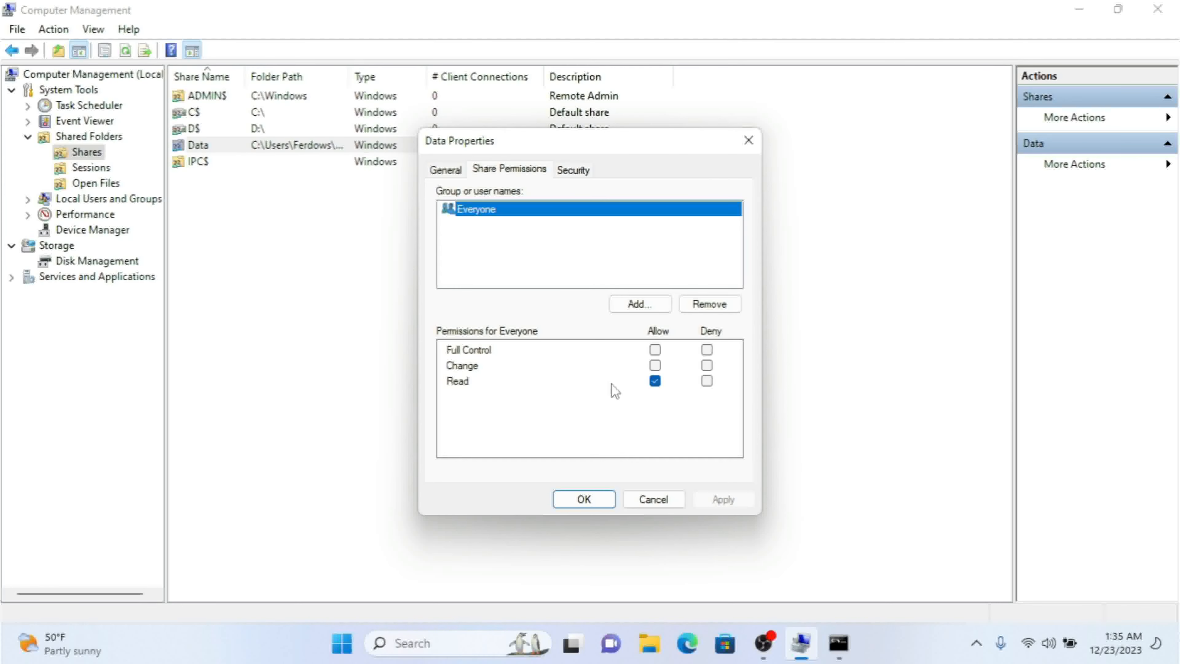
{"action": "left_click", "coordinate": [654, 500]}
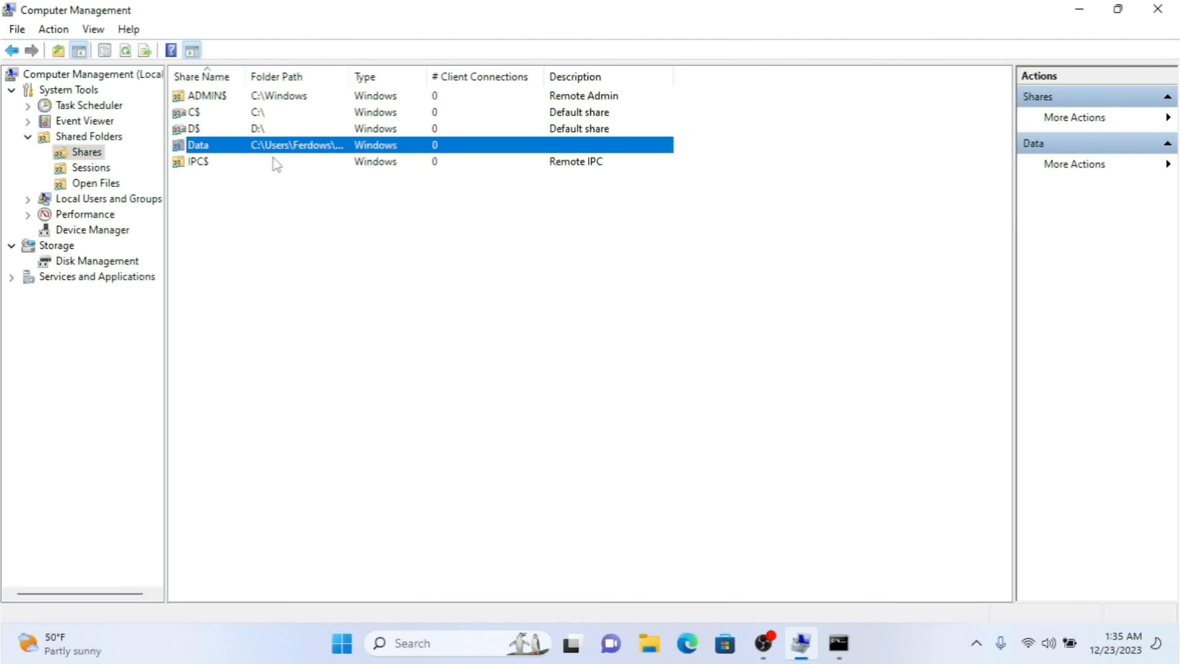
Stop sharing the Data folder and confirm the removal.
{"action": "right_click", "coordinate": [207, 145]}
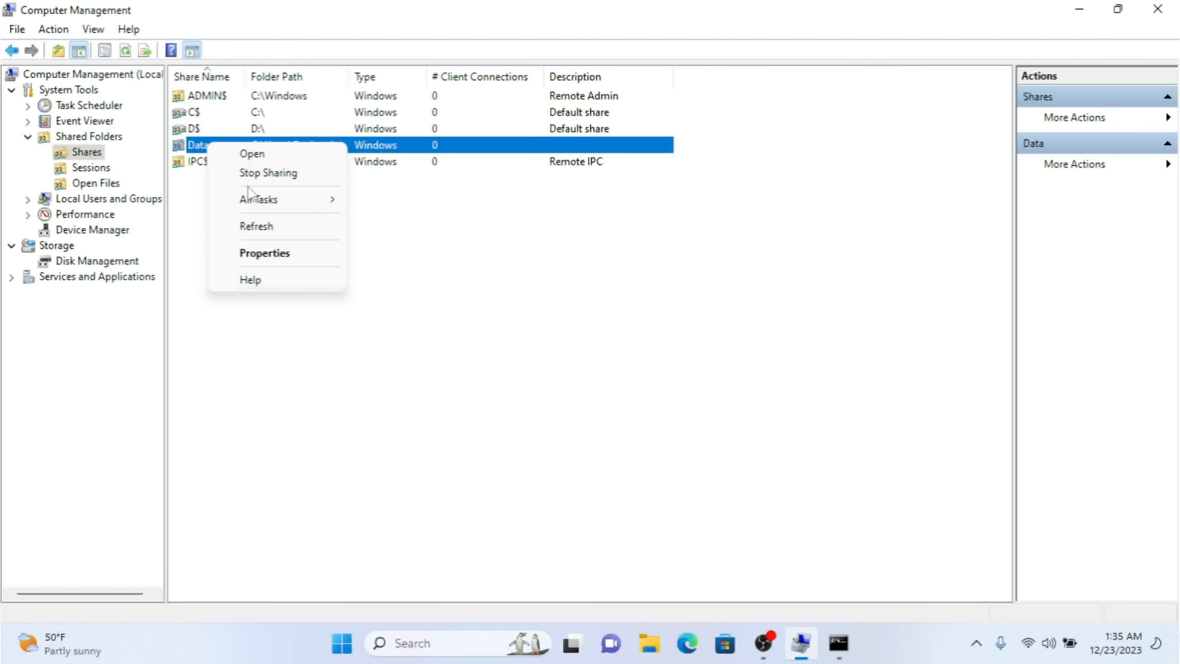
{"action": "left_click", "coordinate": [255, 173]}
{"action": "left_click", "coordinate": [590, 375]}
Start a new share in the Shares list and choose the Data folder on the Desktop as its path.
{"action": "right_click", "coordinate": [437, 245]}
{"action": "left_click", "coordinate": [496, 253]}
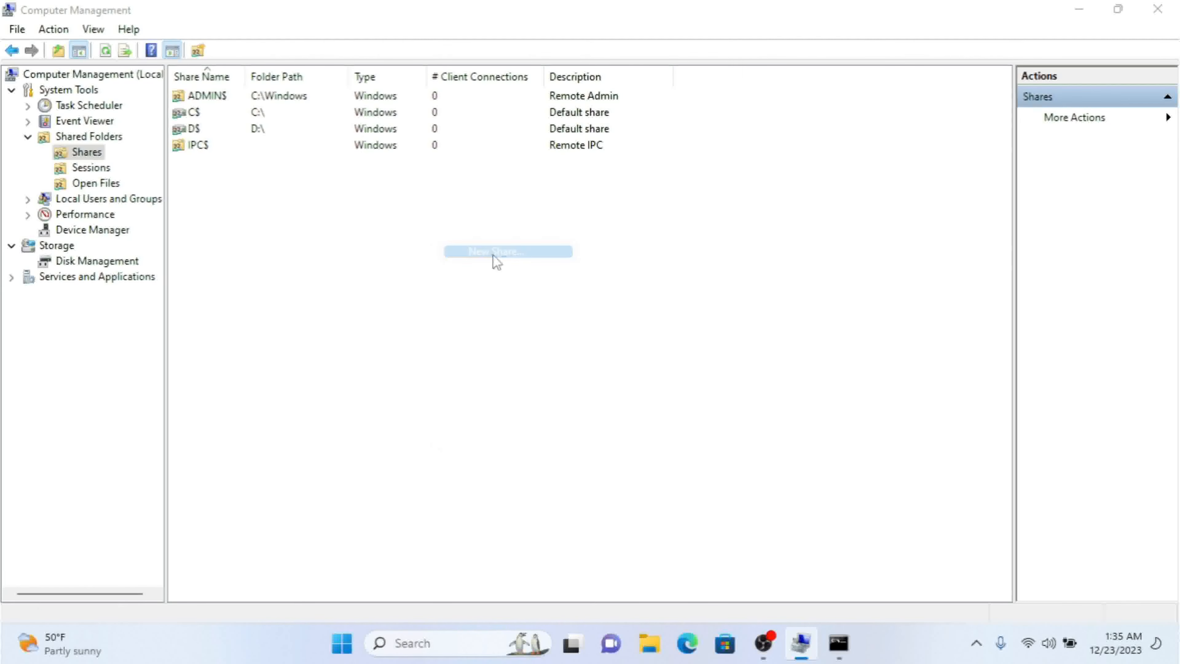
{"action": "left_click", "coordinate": [697, 459]}
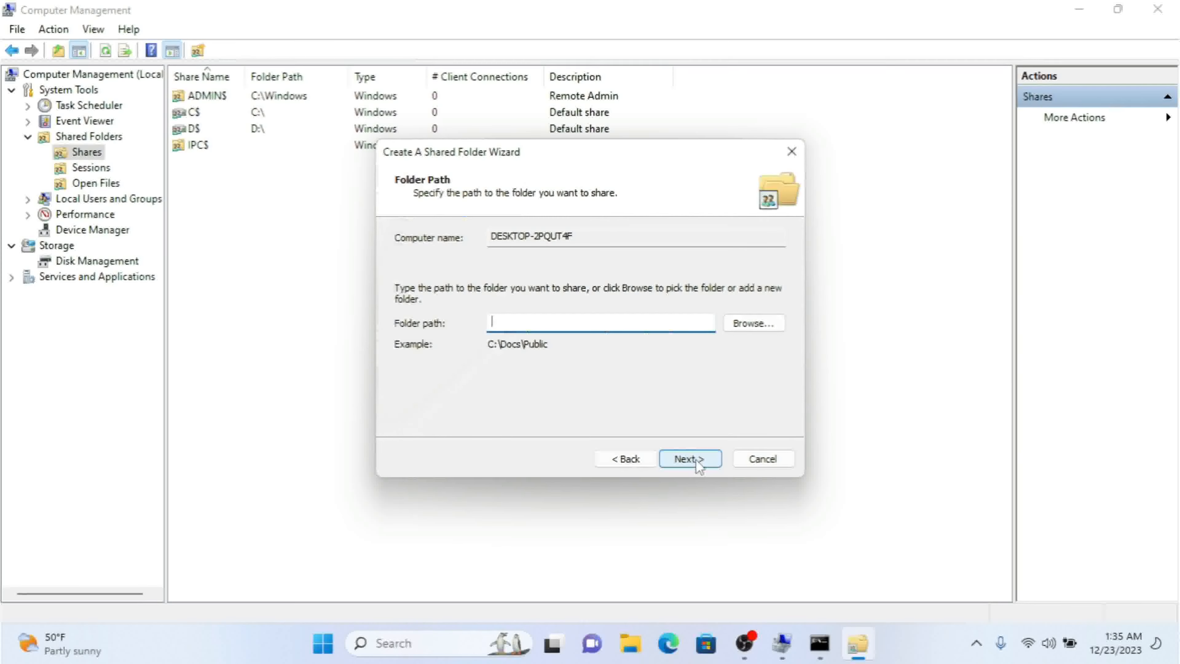
{"action": "left_click", "coordinate": [773, 324]}
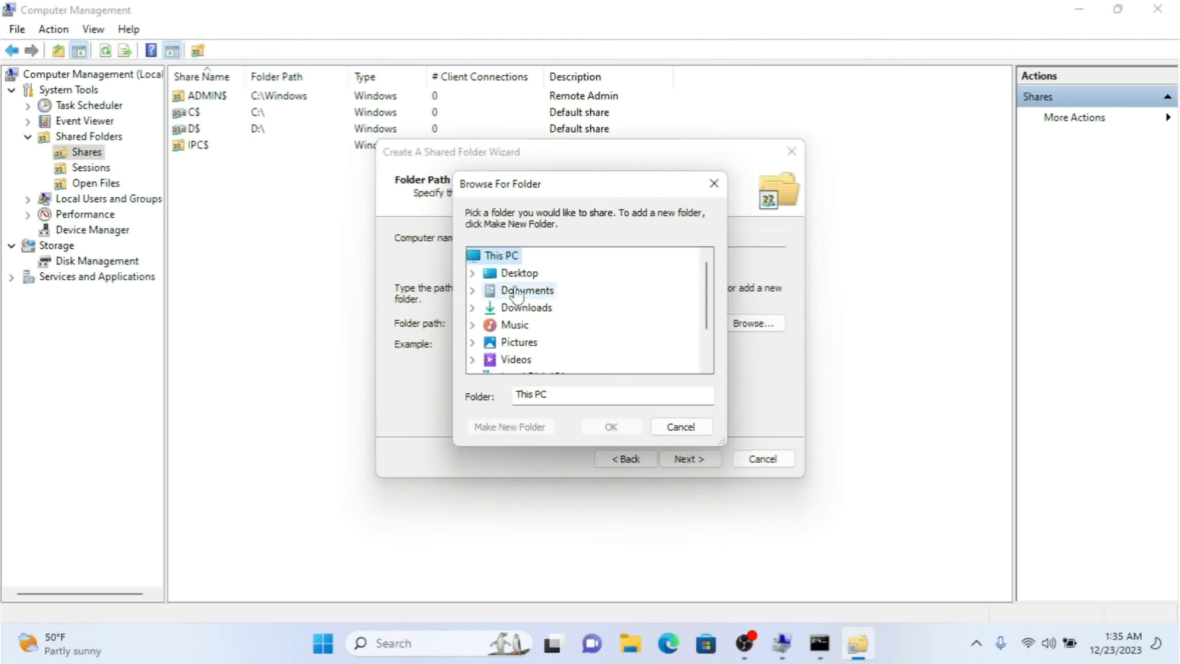
{"action": "left_click", "coordinate": [472, 273]}
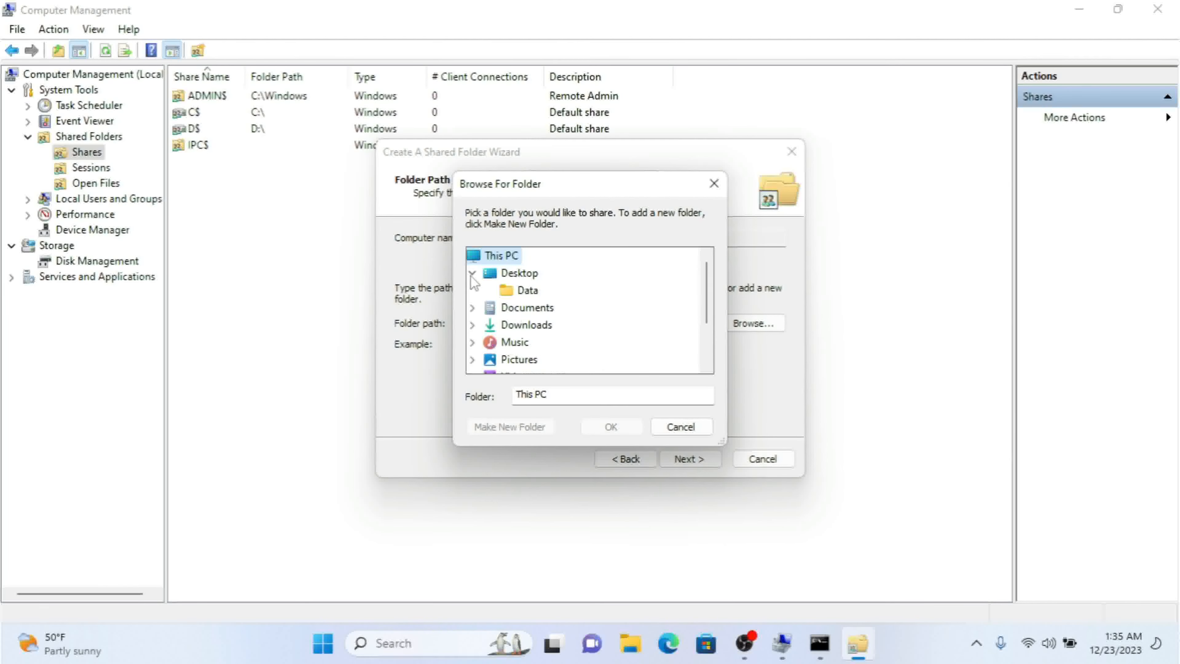
{"action": "left_click", "coordinate": [527, 290]}
{"action": "left_click", "coordinate": [610, 426]}
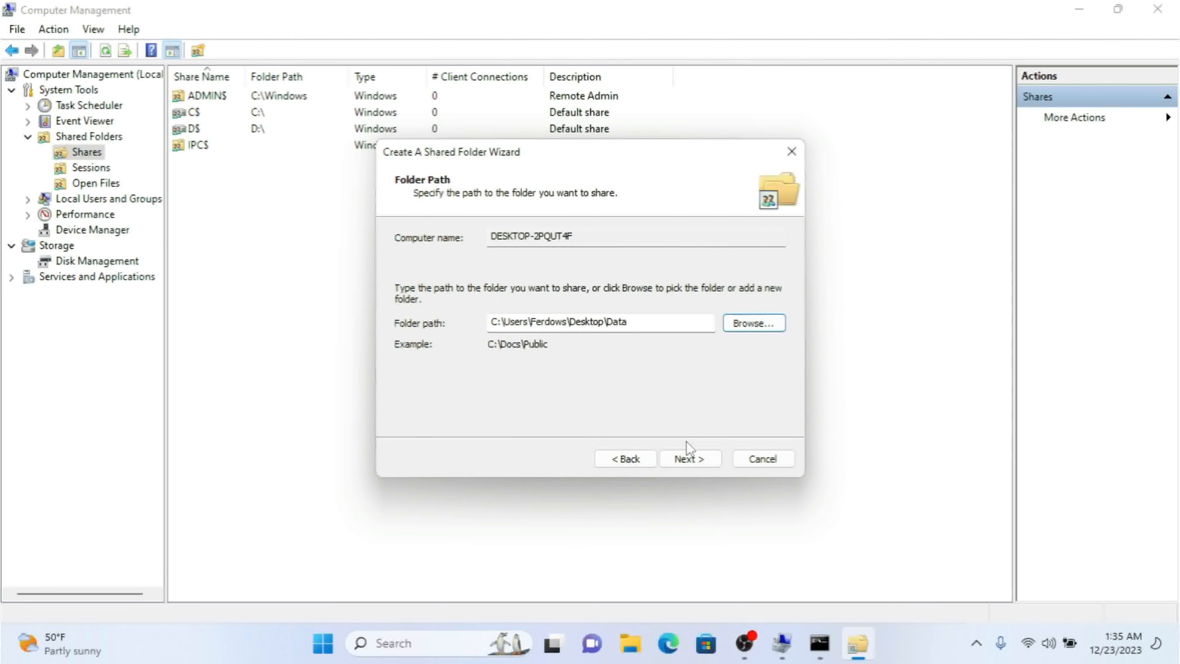
Set the share name to Data$ and continue to the shared folder permissions.
{"action": "left_click", "coordinate": [690, 459]}
{"action": "left_click", "coordinate": [543, 270]}
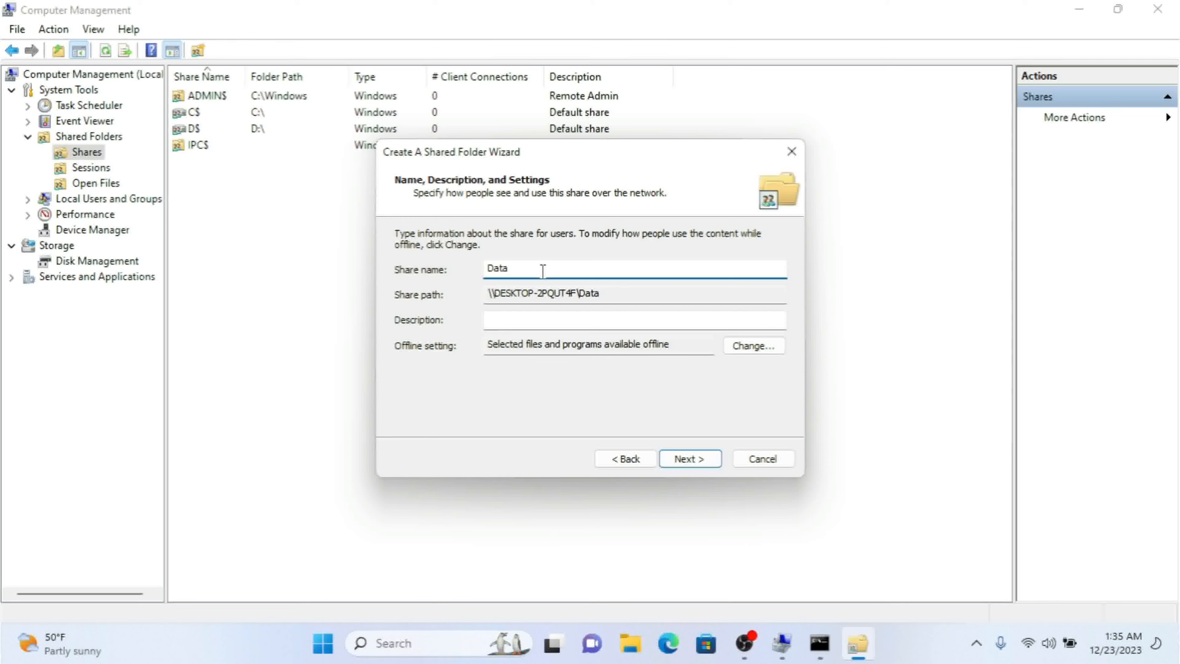
{"action": "type", "text": "$"}
{"action": "left_click_drag", "start_coordinate": [495, 296], "coordinate": [574, 301]}
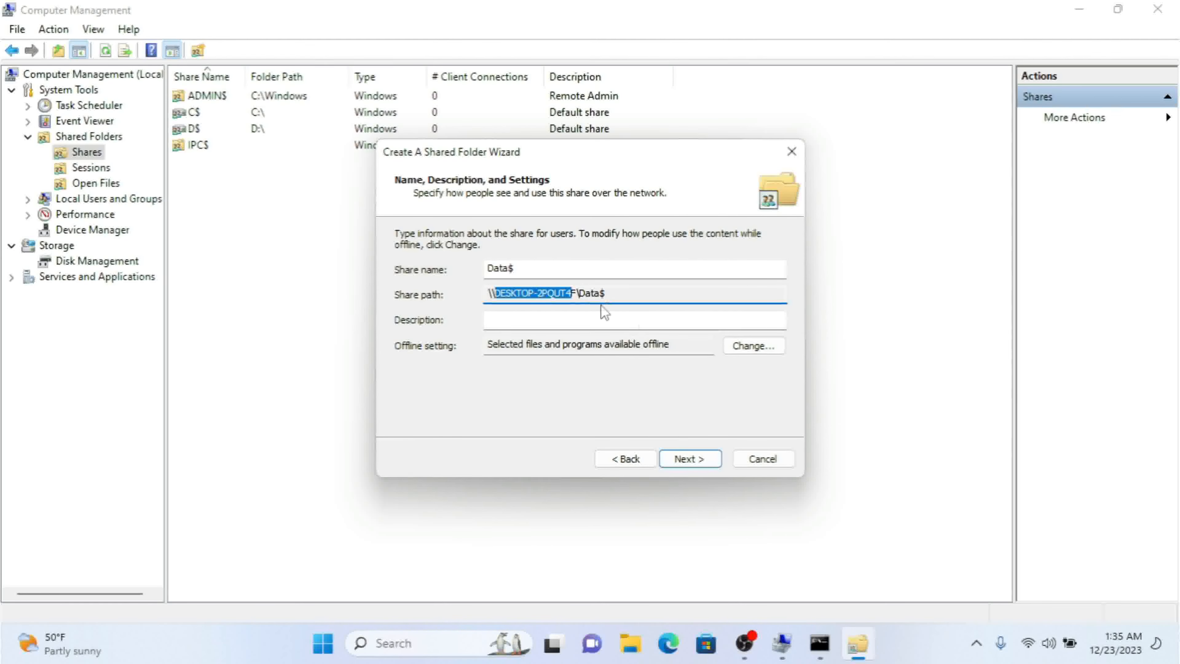
{"action": "left_click", "coordinate": [683, 460]}
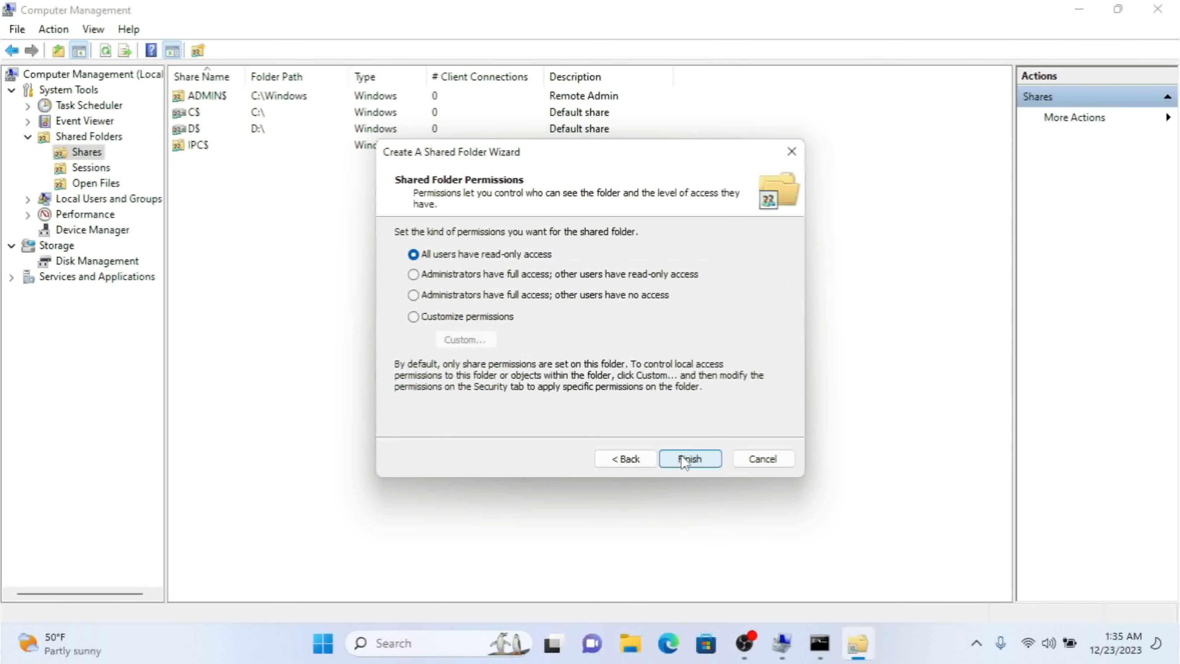
Choose customized permissions with Read allowed for Everyone, and finish creating the share.
{"action": "left_click", "coordinate": [464, 318]}
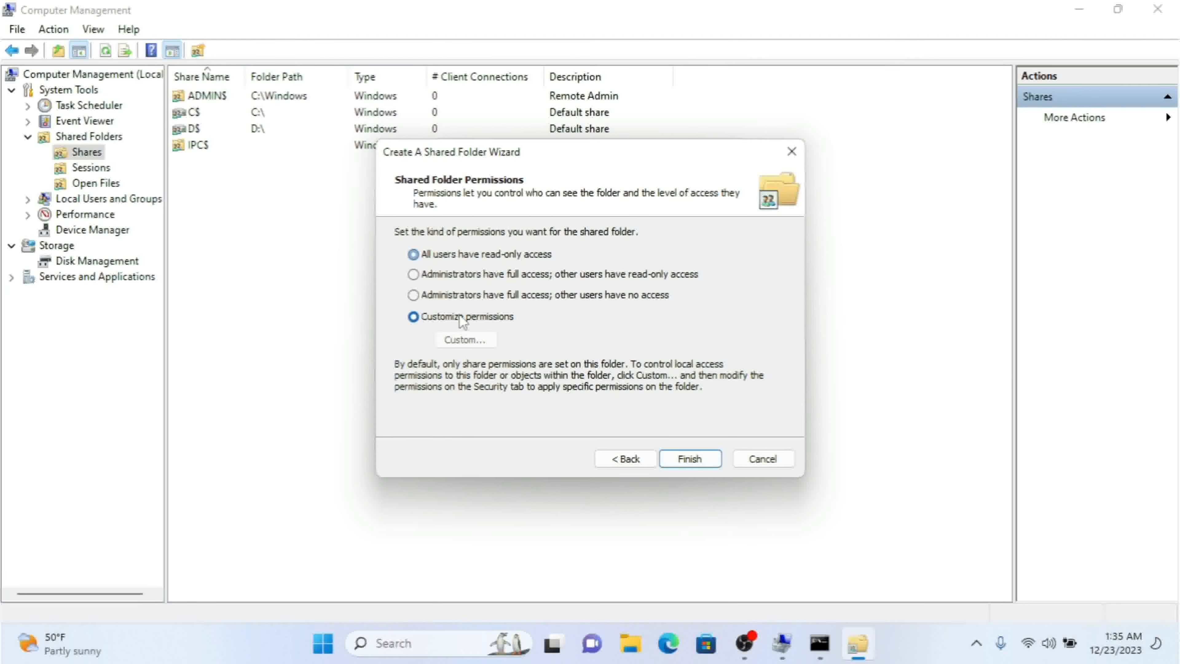
{"action": "left_click", "coordinate": [467, 343]}
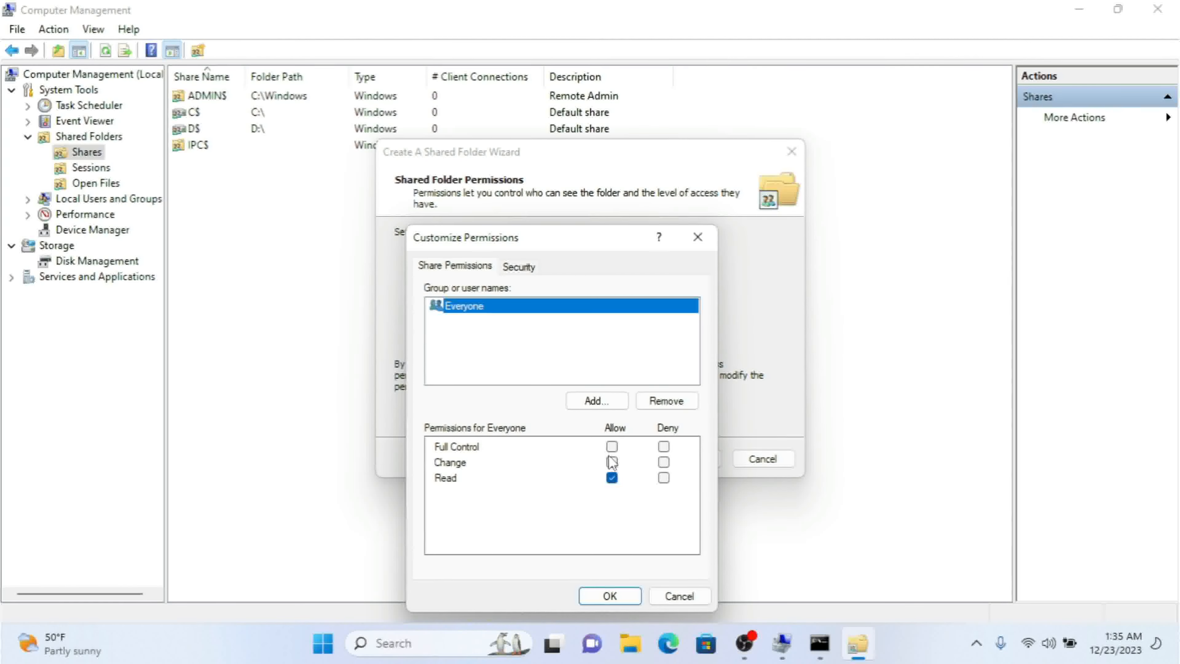
{"action": "left_click", "coordinate": [607, 602]}
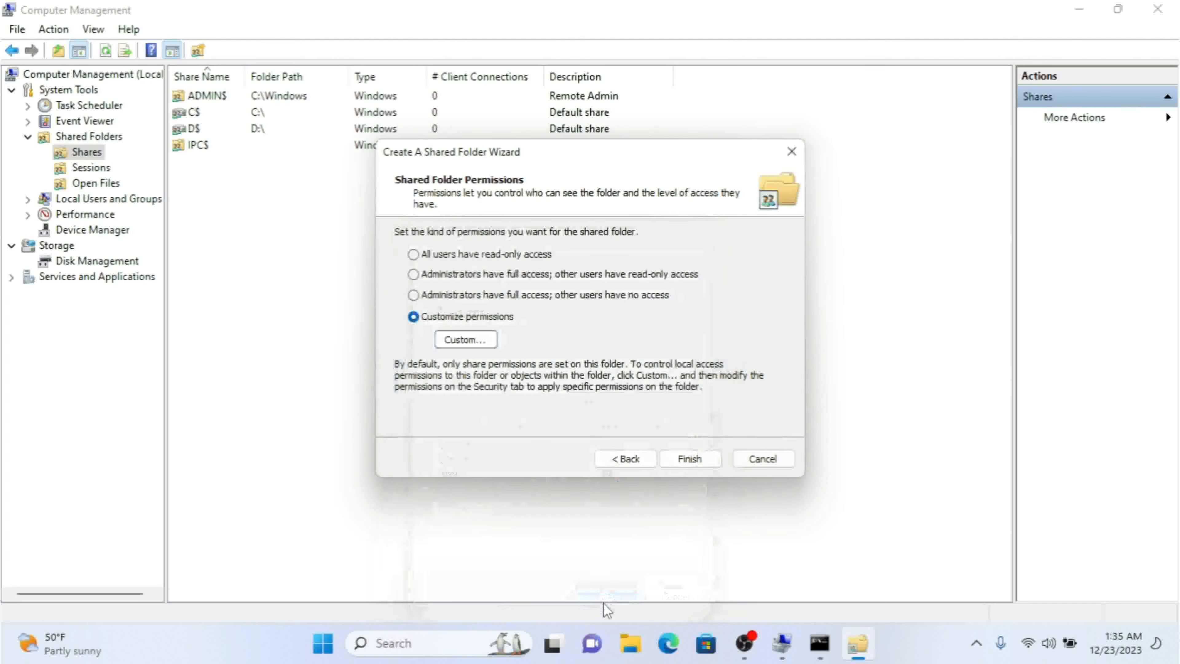
{"action": "left_click", "coordinate": [697, 459]}
{"action": "left_click", "coordinate": [697, 459]}
Open \\192.168.1.114 through the Run dialog twice to check which shares it lists, closing the folder window each time.
{"action": "key", "text": "alt+Tab"}
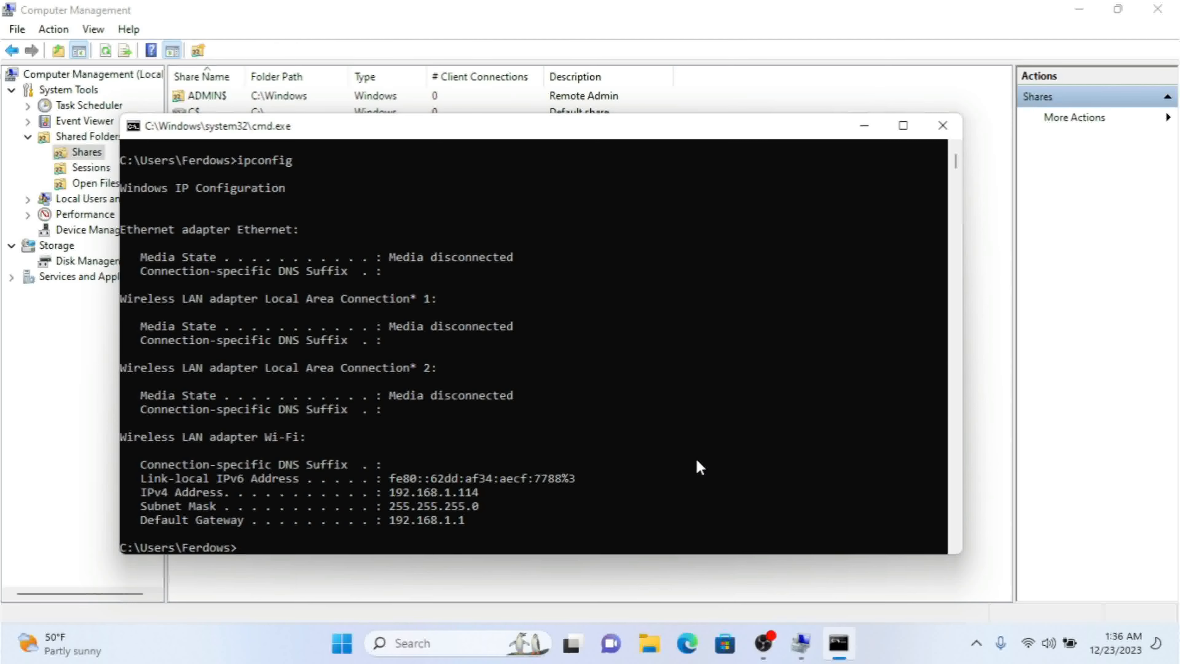
{"action": "key", "text": "super+r"}
{"action": "key", "text": "Return"}
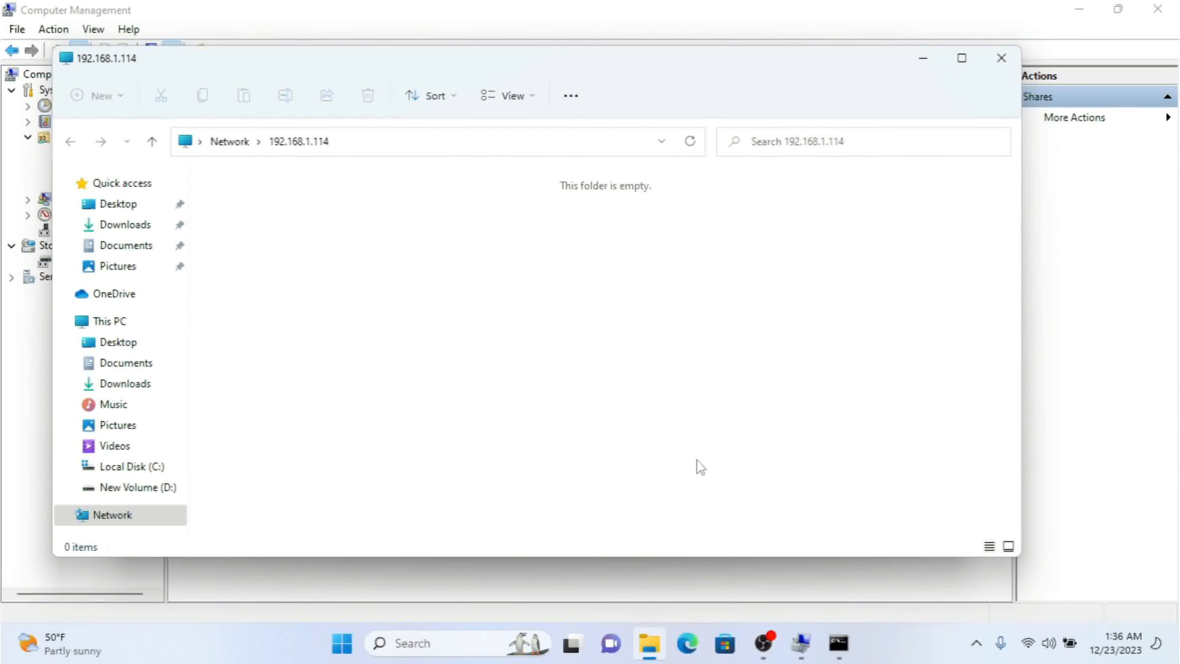
{"action": "left_click", "coordinate": [1003, 65]}
{"action": "key", "text": "super+r"}
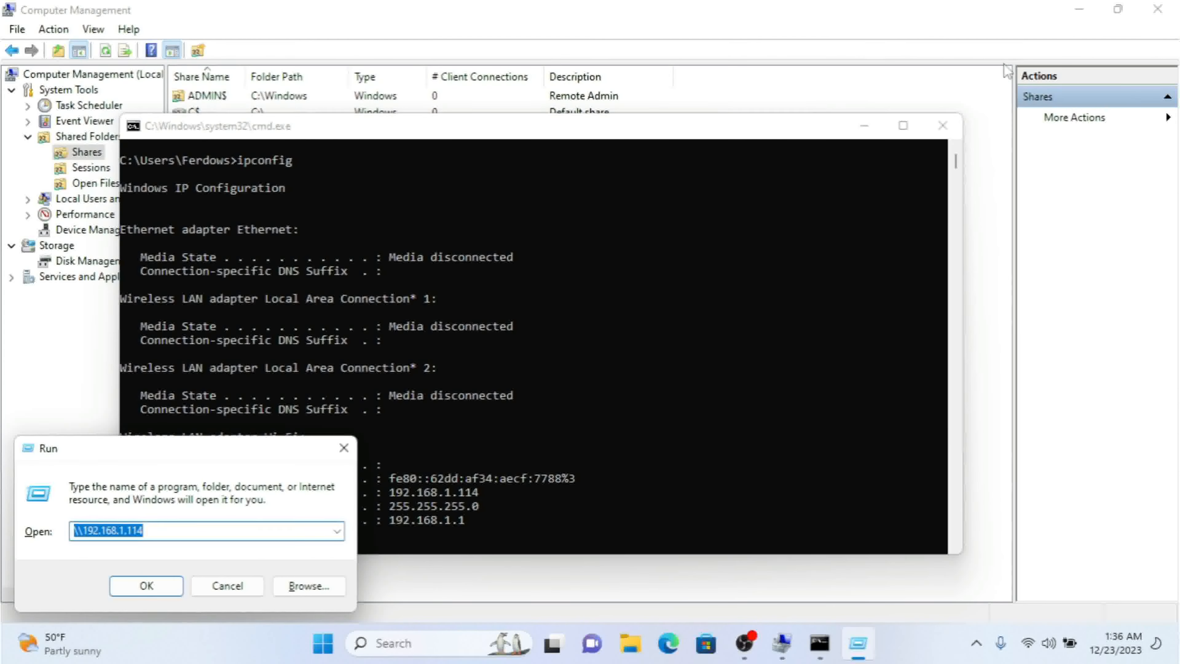
{"action": "key", "text": "Right"}
{"action": "key", "text": "Return"}
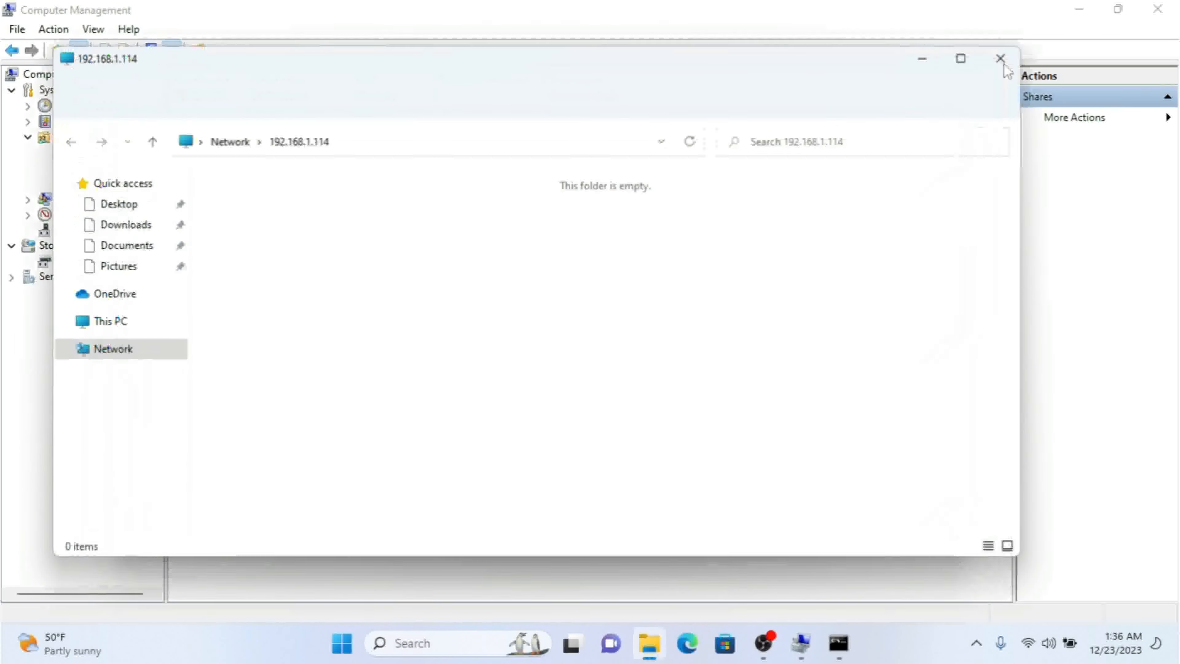
{"action": "left_click_drag", "start_coordinate": [299, 244], "coordinate": [613, 405]}
{"action": "left_click", "coordinate": [1001, 58]}
Open the hidden share \\192.168.1.114\Data$ through the Run dialog, view its files and close the window.
{"action": "key", "text": "super+r"}
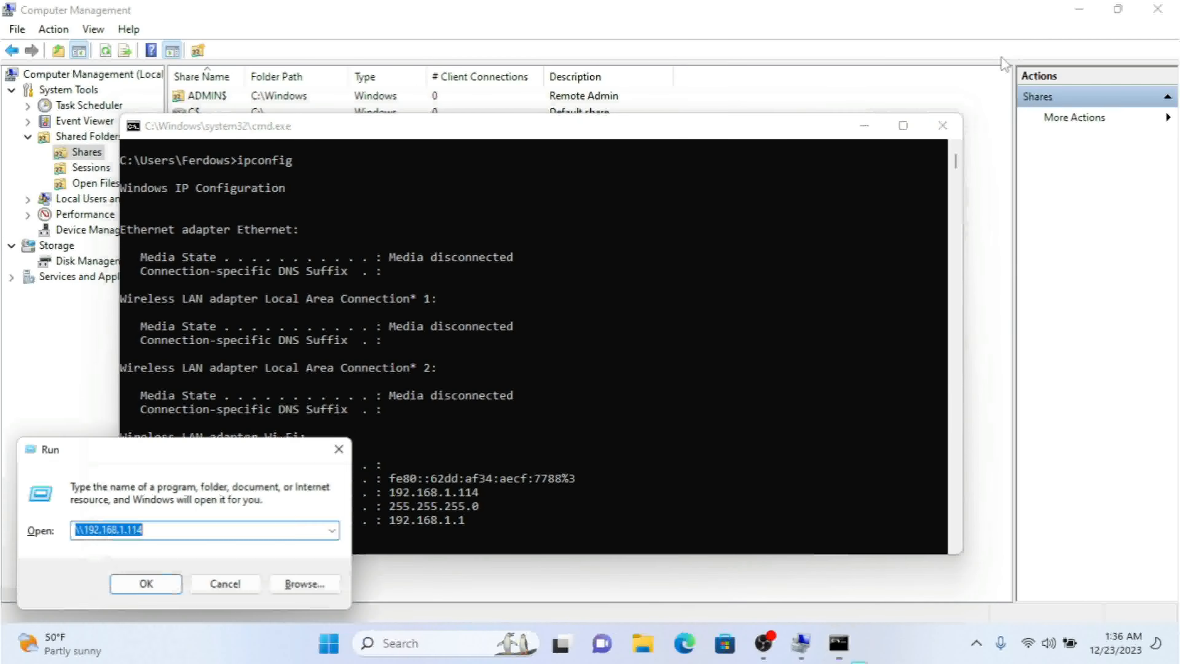
{"action": "key", "text": "End"}
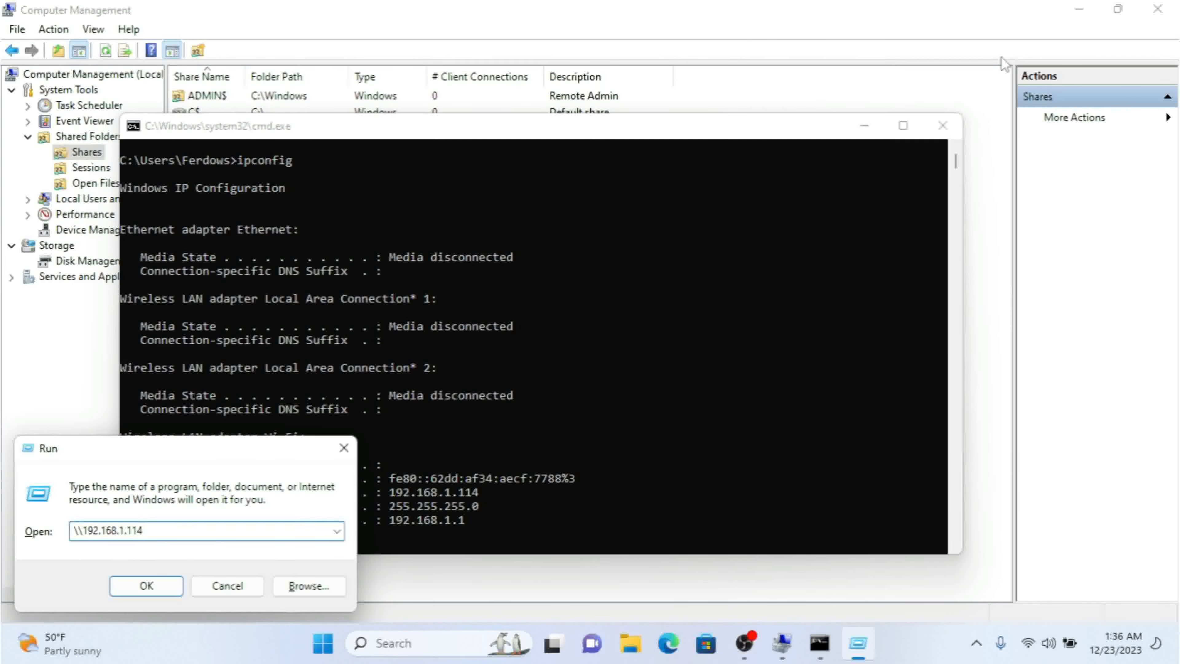
{"action": "type", "text": "\\"}
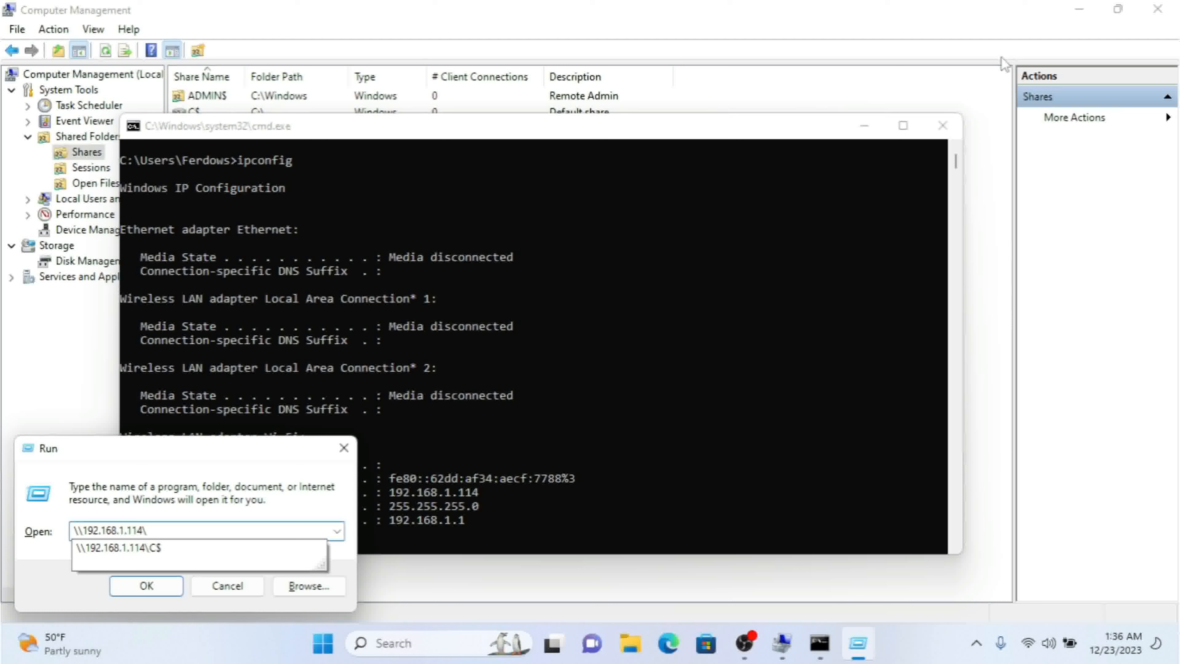
{"action": "type", "text": "Da"}
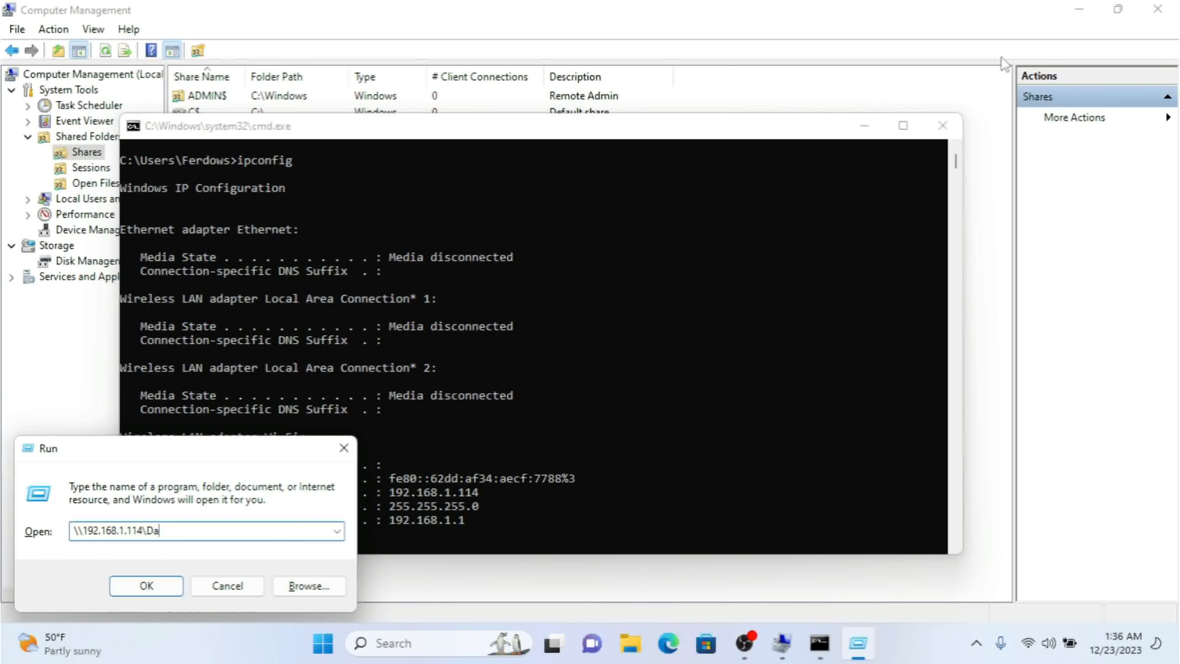
{"action": "type", "text": "ta$"}
{"action": "key", "text": "Return"}
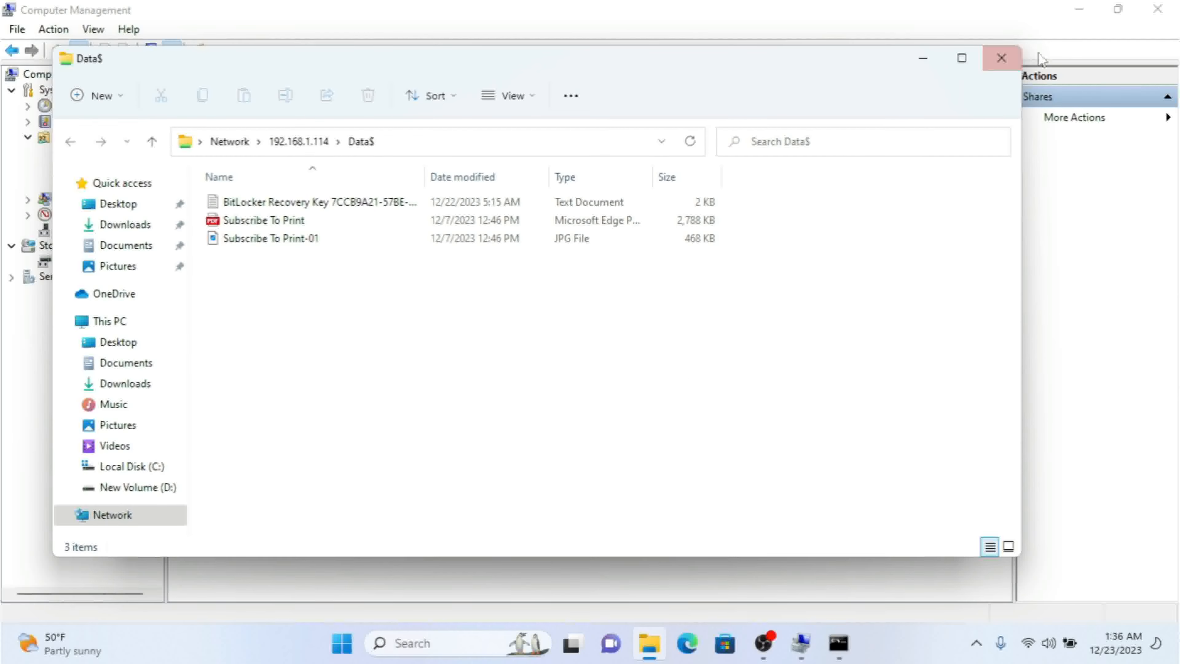
{"action": "left_click", "coordinate": [1013, 65]}
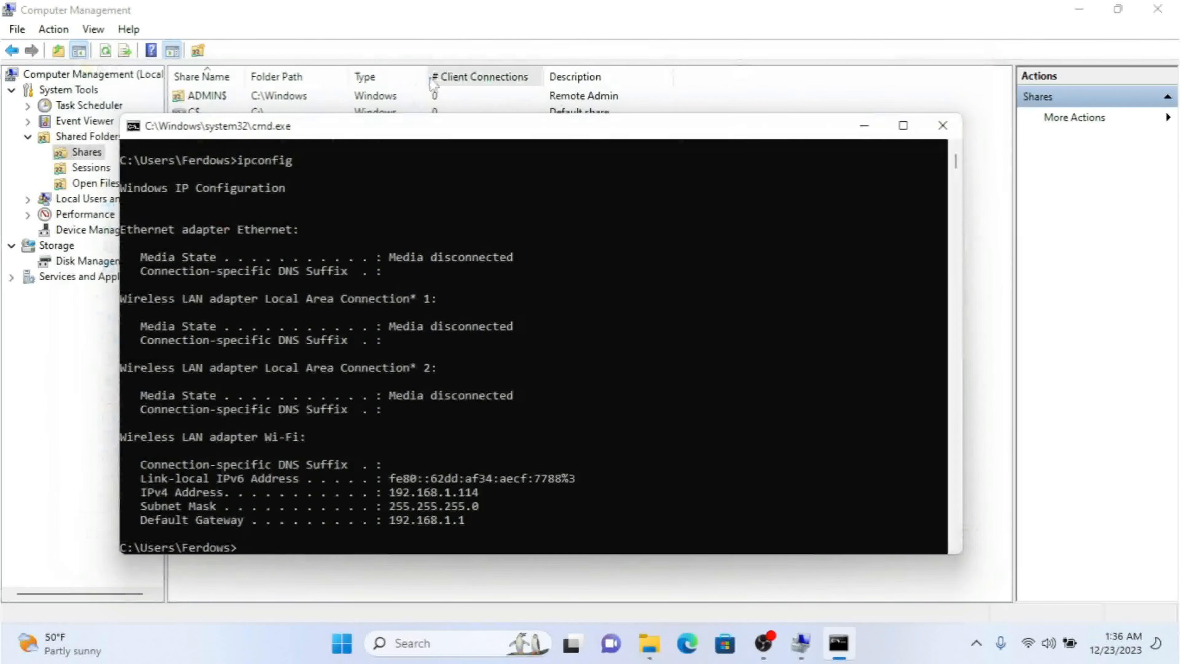
Return to Computer Management and examine the connected user's details under Sessions, widening the Computer column to read the full name.
{"action": "left_click", "coordinate": [483, 7]}
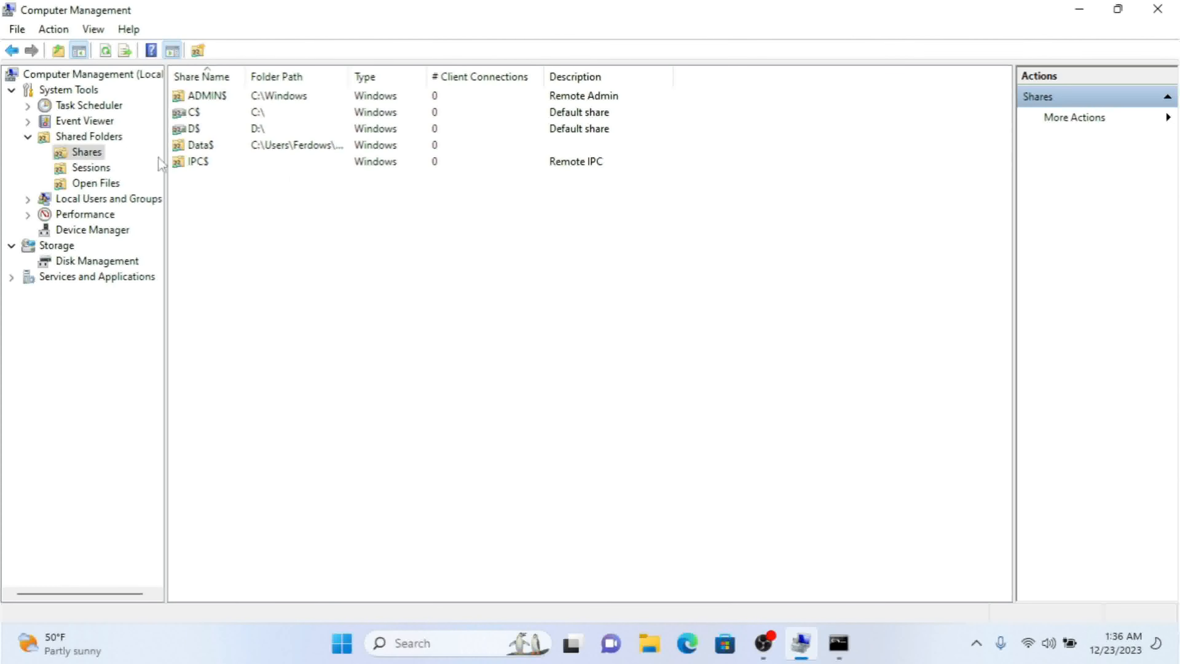
{"action": "left_click", "coordinate": [77, 168]}
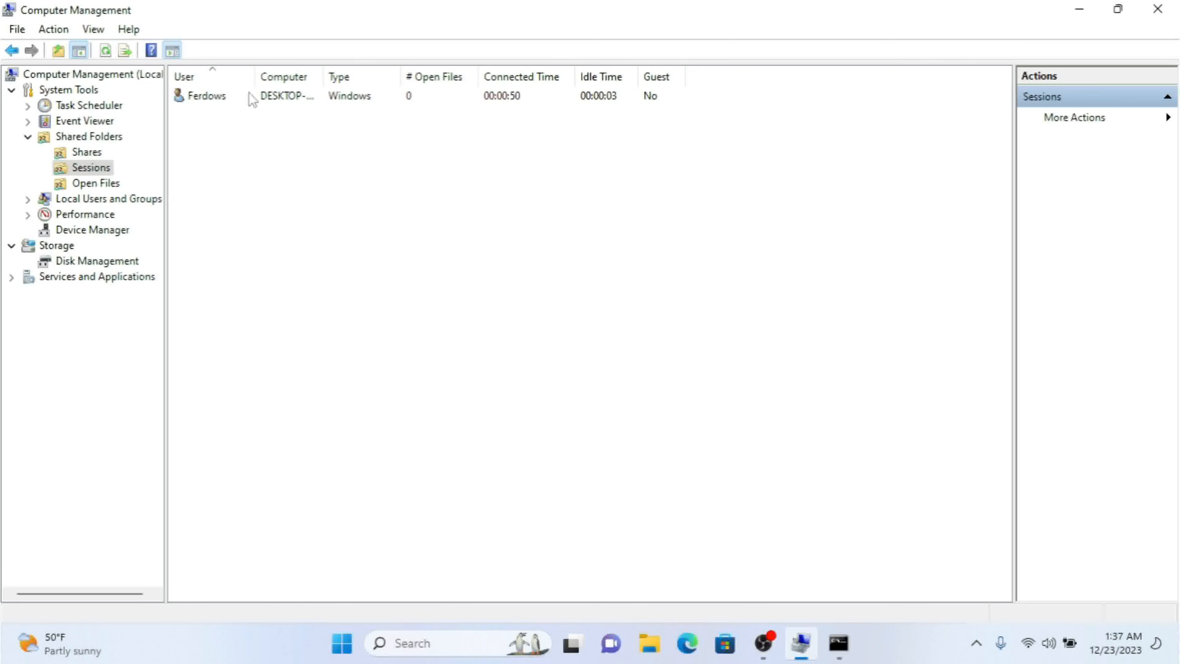
{"action": "left_click_drag", "start_coordinate": [322, 74], "coordinate": [403, 73]}
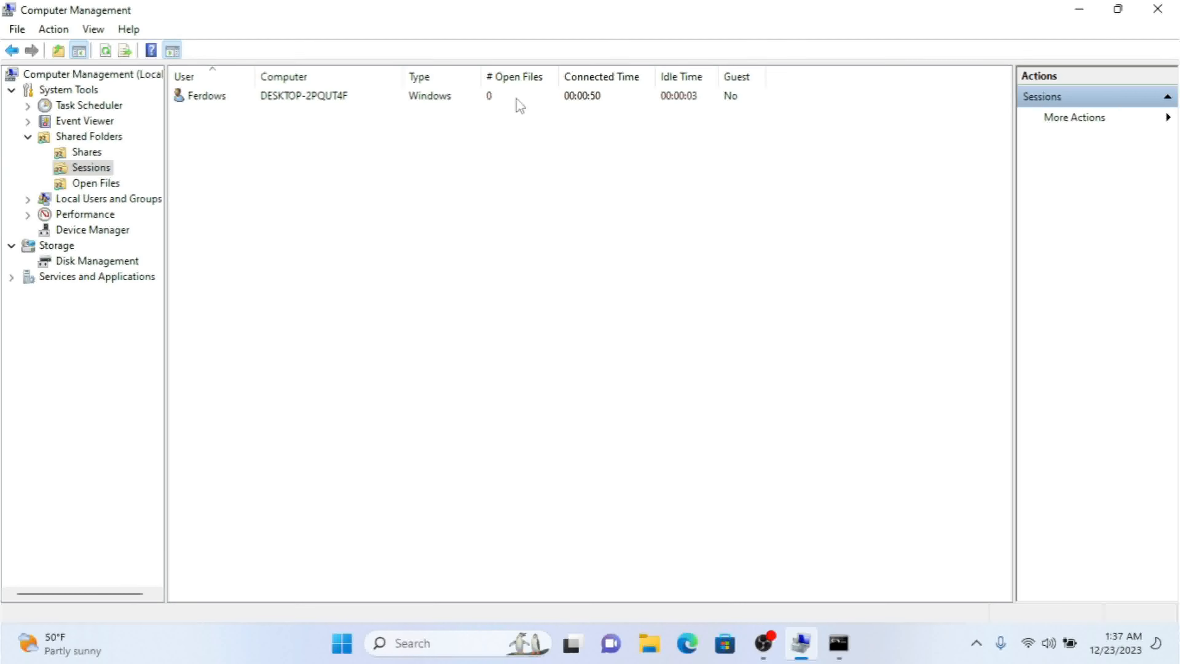
{"action": "left_click_drag", "start_coordinate": [263, 139], "coordinate": [938, 497]}
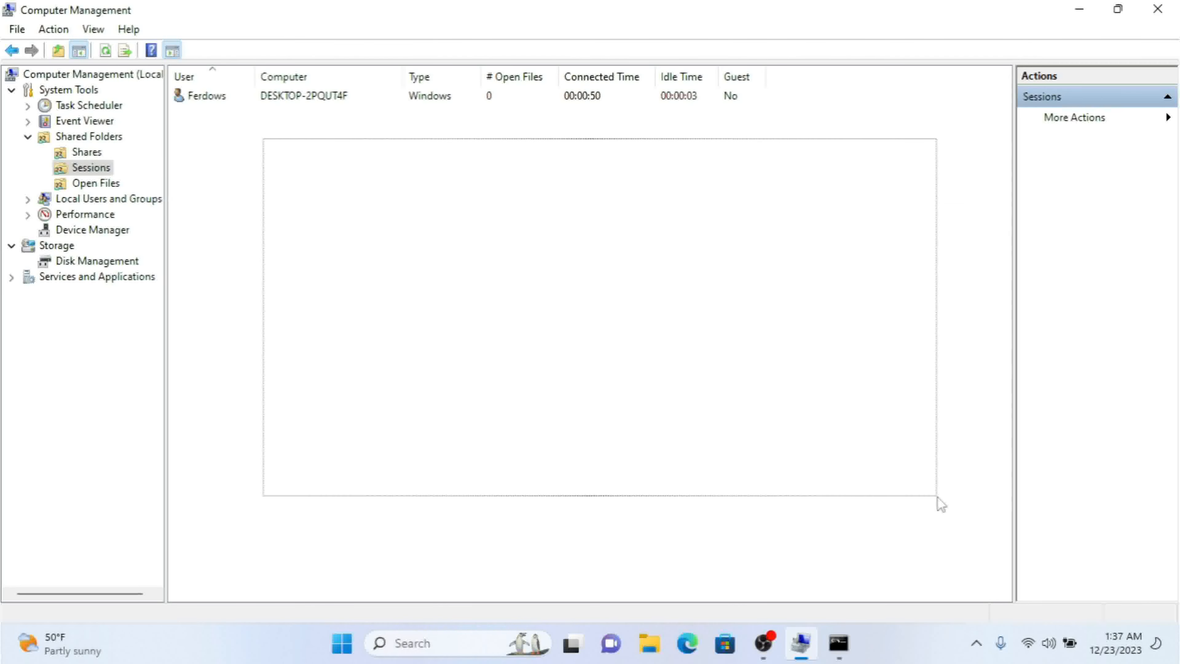
{"action": "left_click_drag", "start_coordinate": [938, 499], "coordinate": [938, 498]}
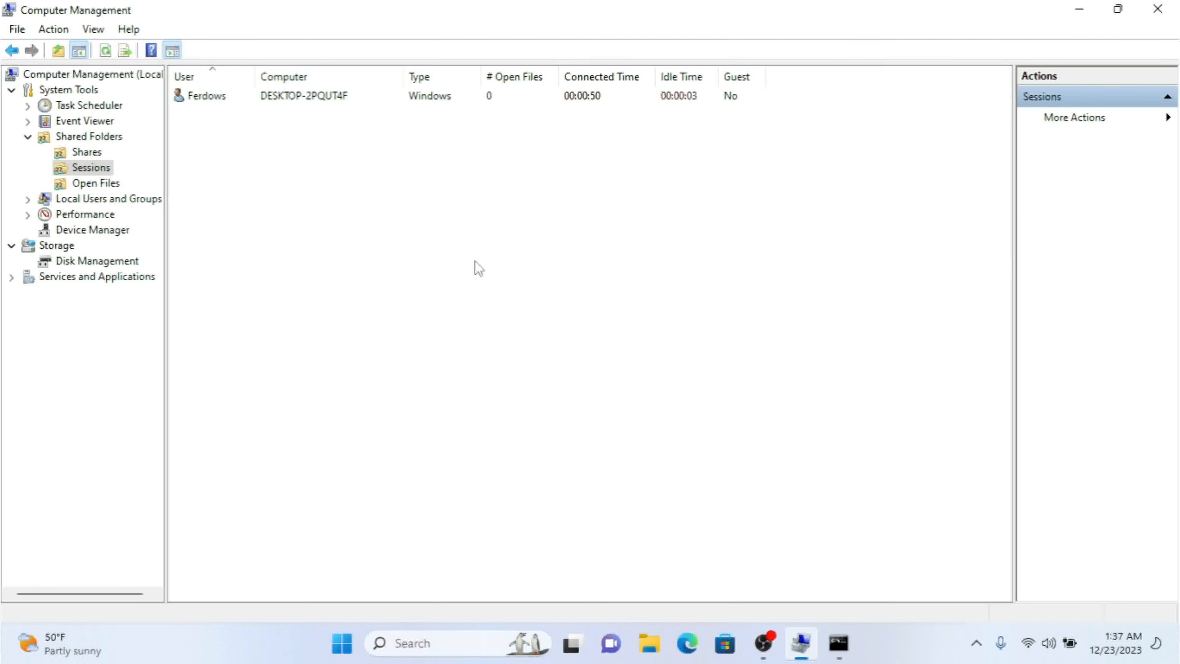
{"action": "left_click_drag", "start_coordinate": [320, 216], "coordinate": [833, 432]}
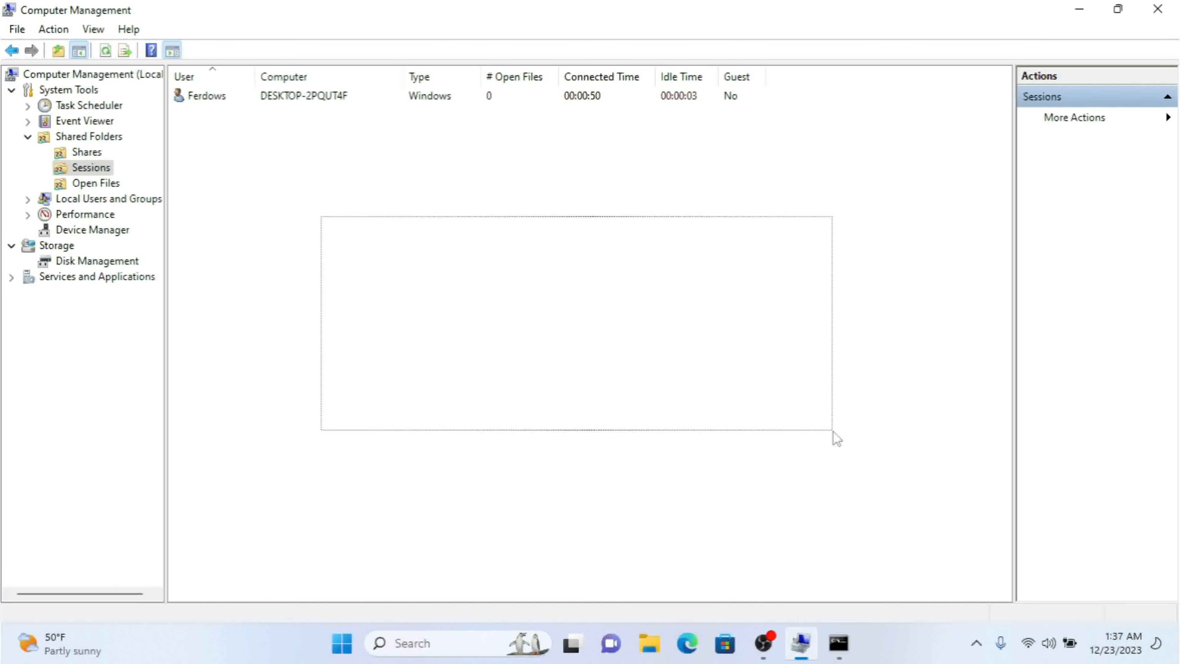
{"action": "left_click_drag", "start_coordinate": [833, 432], "coordinate": [834, 432]}
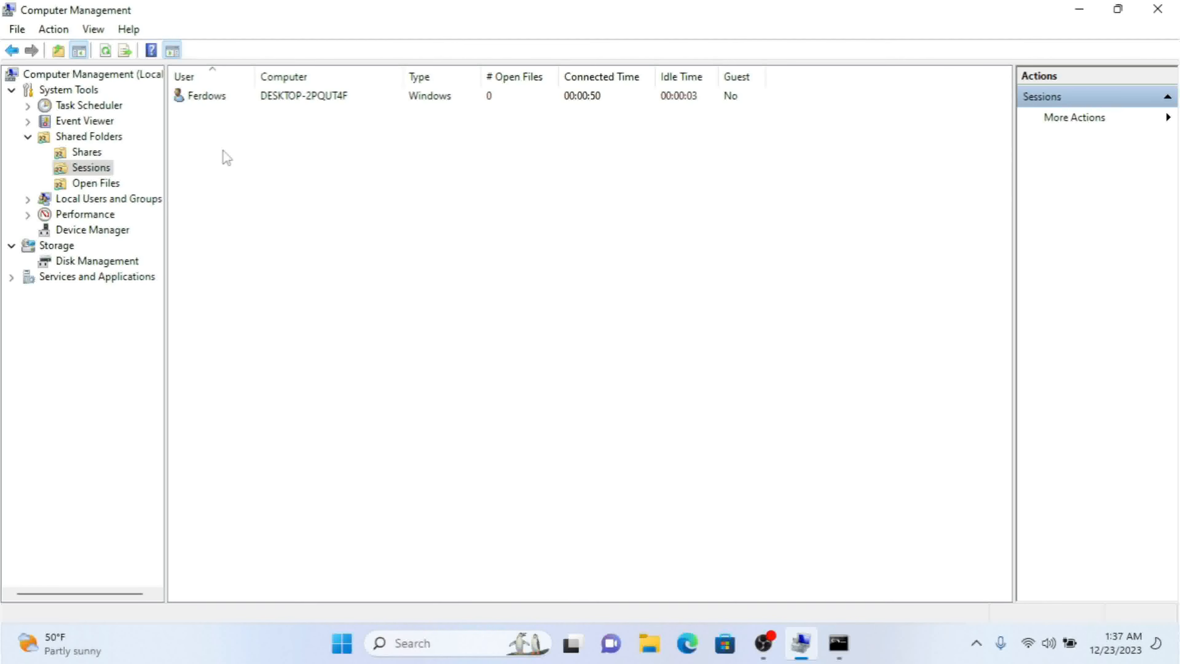
{"action": "left_click_drag", "start_coordinate": [224, 154], "coordinate": [466, 251]}
{"action": "left_click_drag", "start_coordinate": [522, 252], "coordinate": [883, 302]}
Show Open Files, open the BitLocker Recovery Key text file from \\192.168.1.114\Data$, and refresh the Open Files list.
{"action": "left_click", "coordinate": [62, 186]}
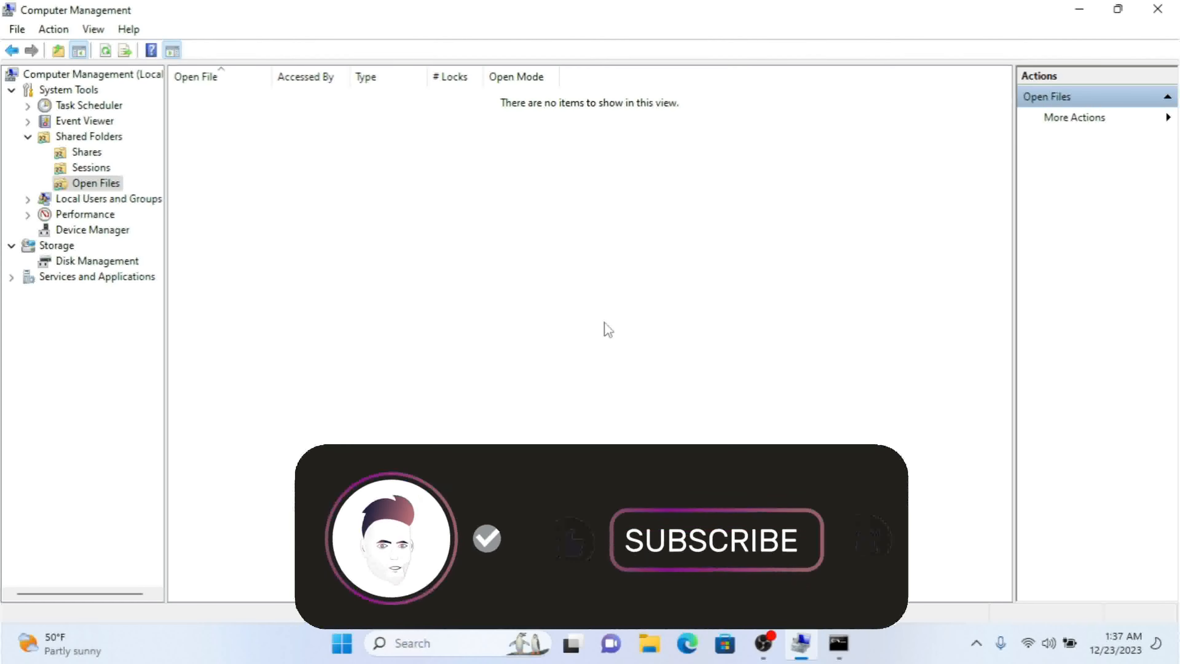
{"action": "key", "text": "super+r"}
{"action": "key", "text": "Return"}
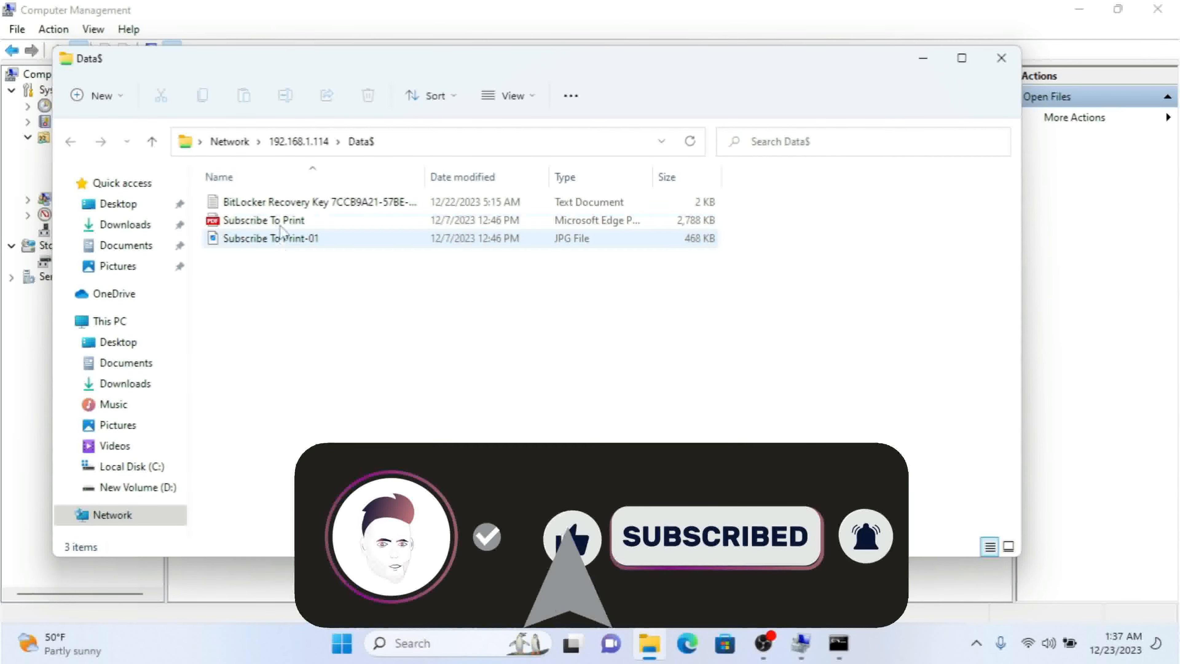
{"action": "left_click", "coordinate": [285, 206]}
{"action": "left_click", "coordinate": [423, 7]}
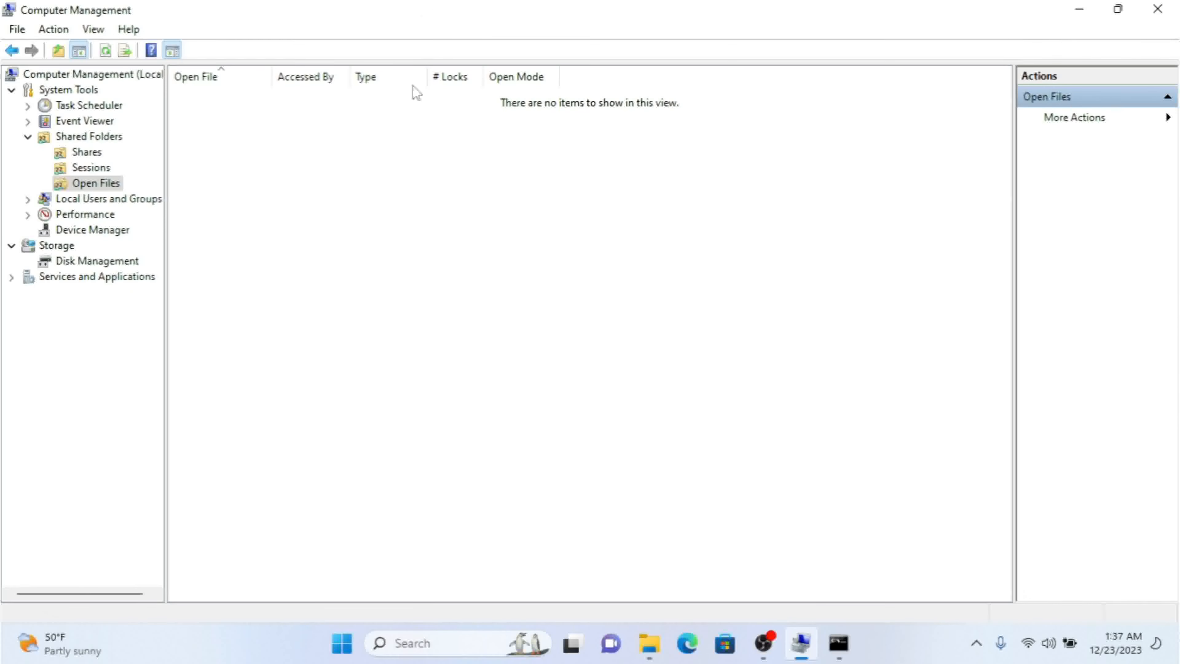
{"action": "right_click", "coordinate": [238, 159]}
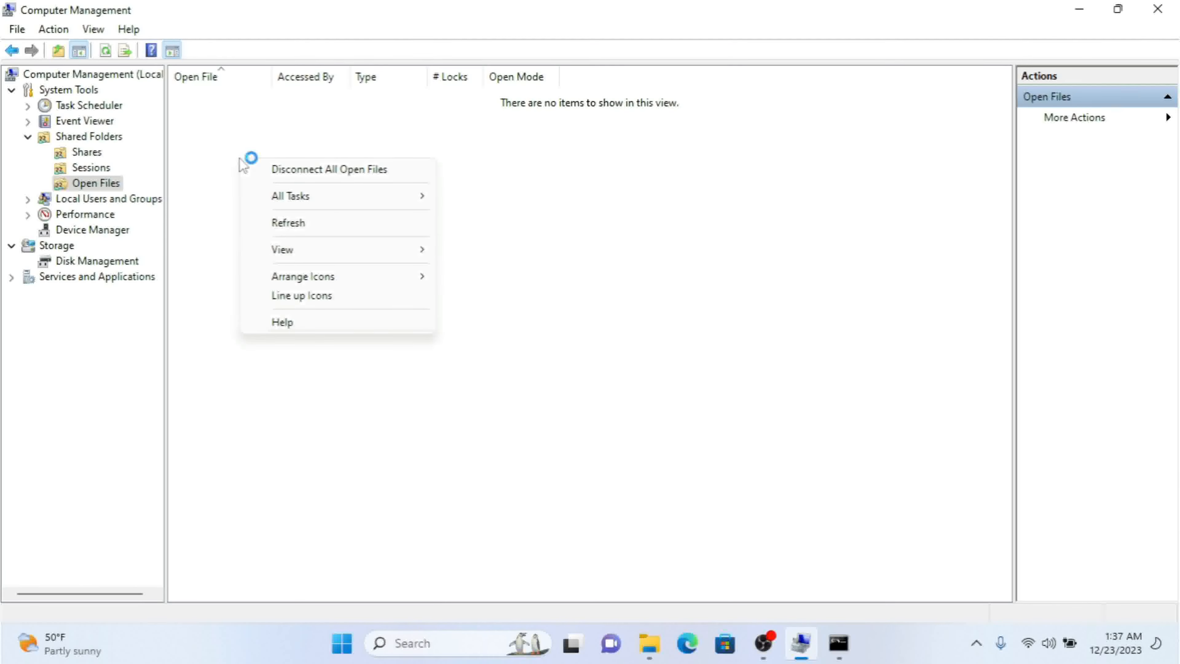
{"action": "left_click", "coordinate": [106, 50]}
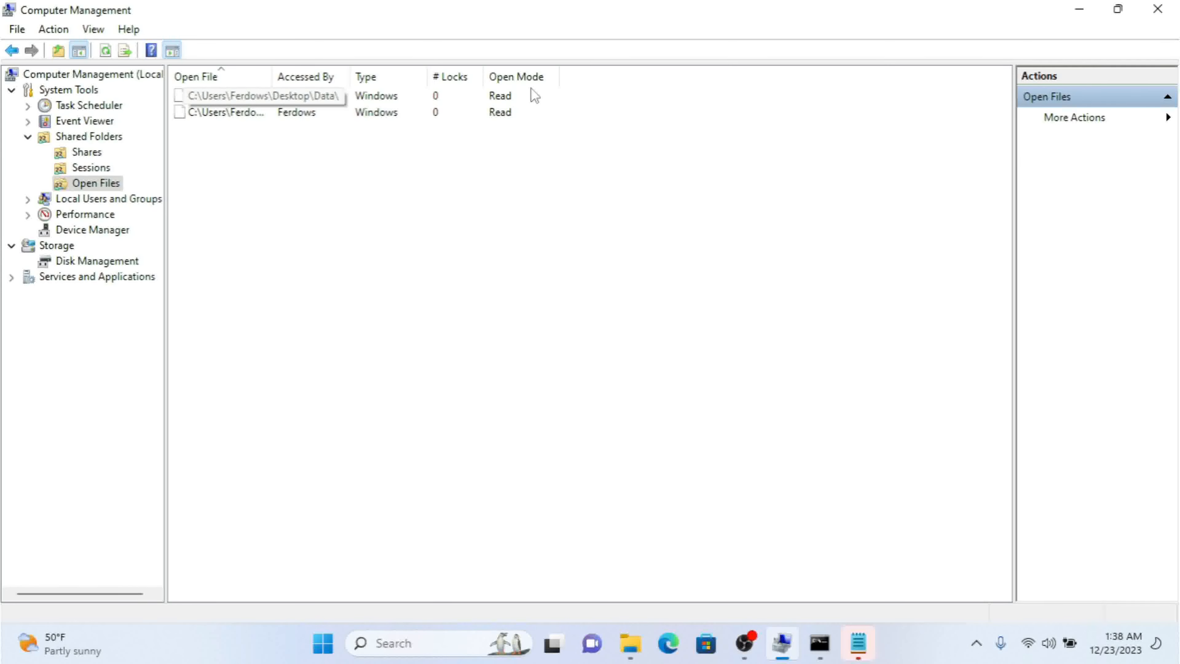
Check the number of open files under Sessions, and select the first entry in the Open Files list.
{"action": "left_click", "coordinate": [78, 163]}
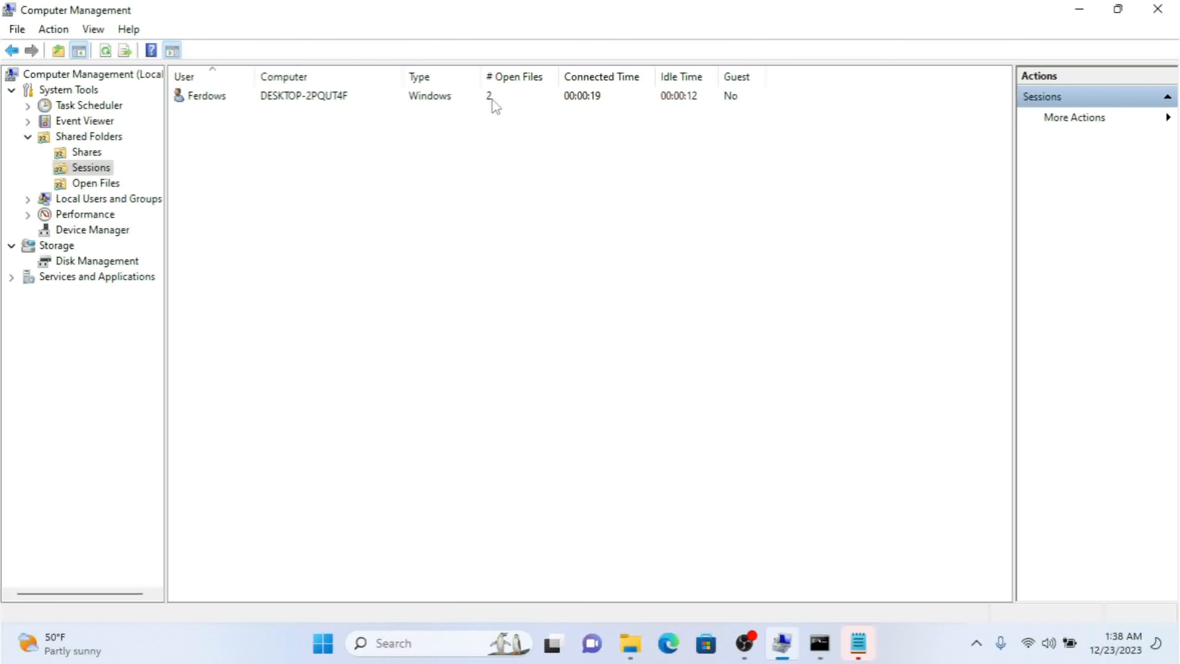
{"action": "left_click", "coordinate": [97, 183]}
{"action": "left_click_drag", "start_coordinate": [332, 222], "coordinate": [697, 395]}
{"action": "left_click", "coordinate": [223, 99]}
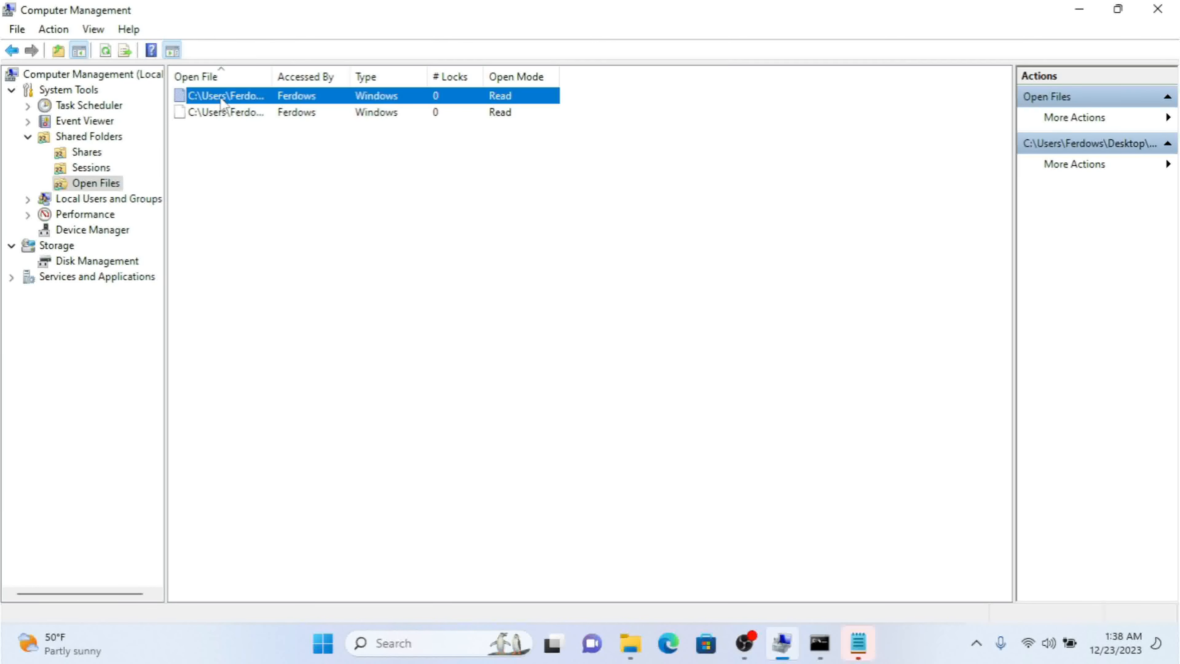
Force both entries in the Open Files list closed, one after the other, confirming each closure.
{"action": "right_click", "coordinate": [224, 101]}
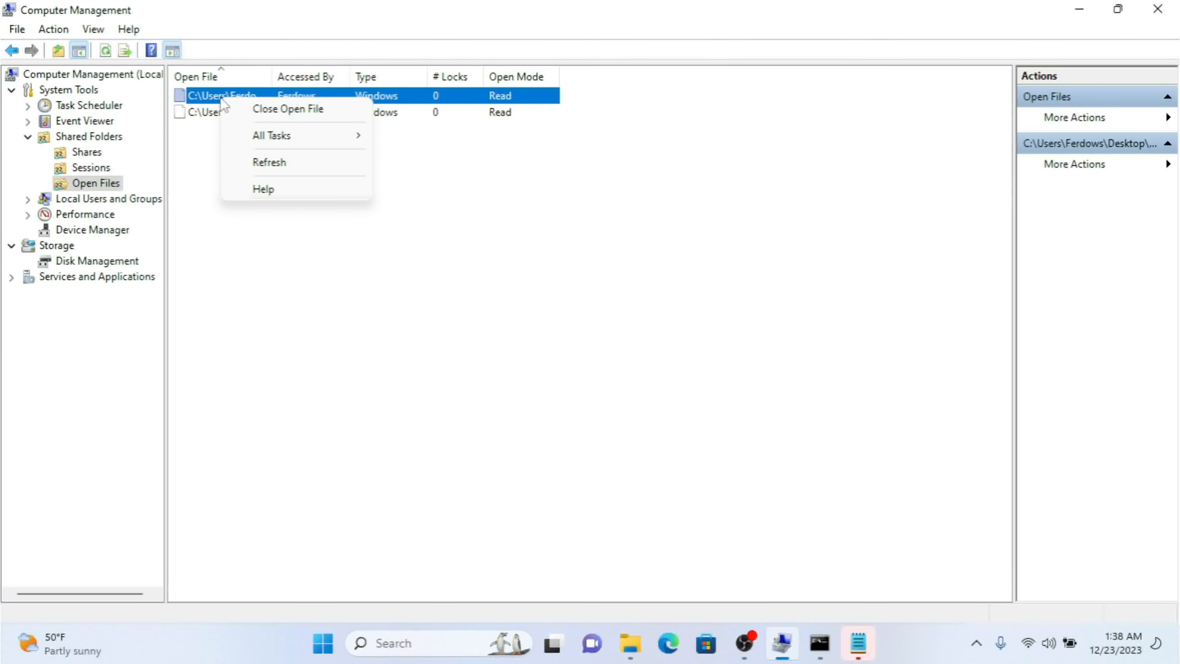
{"action": "left_click", "coordinate": [314, 114]}
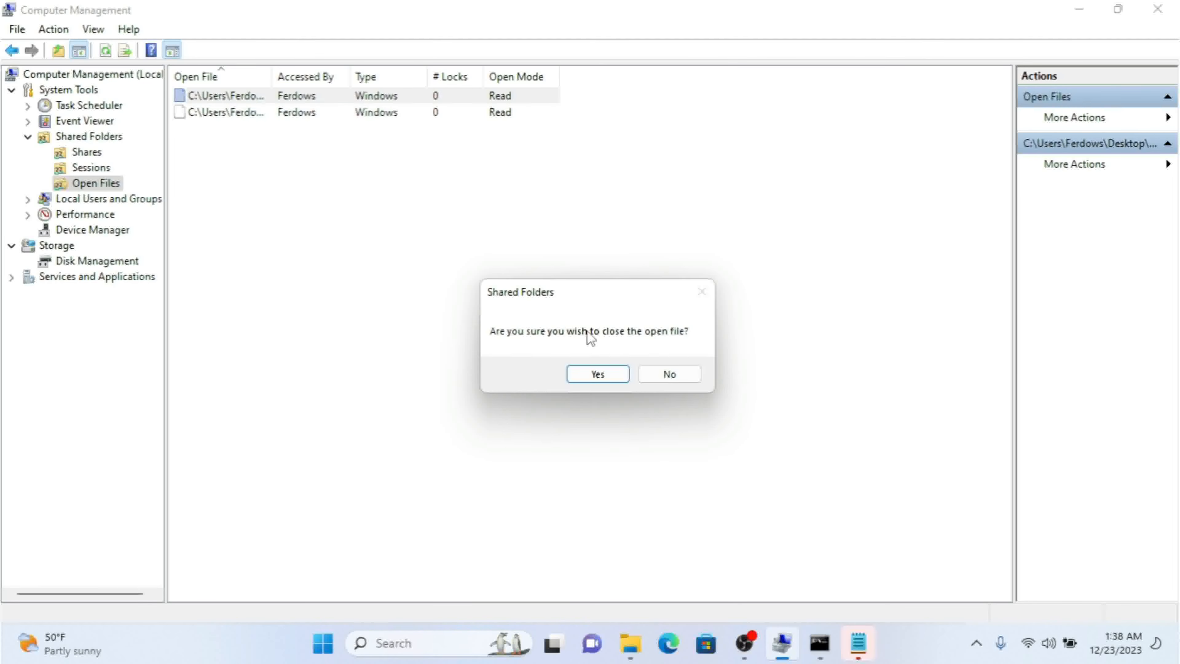
{"action": "left_click", "coordinate": [595, 374]}
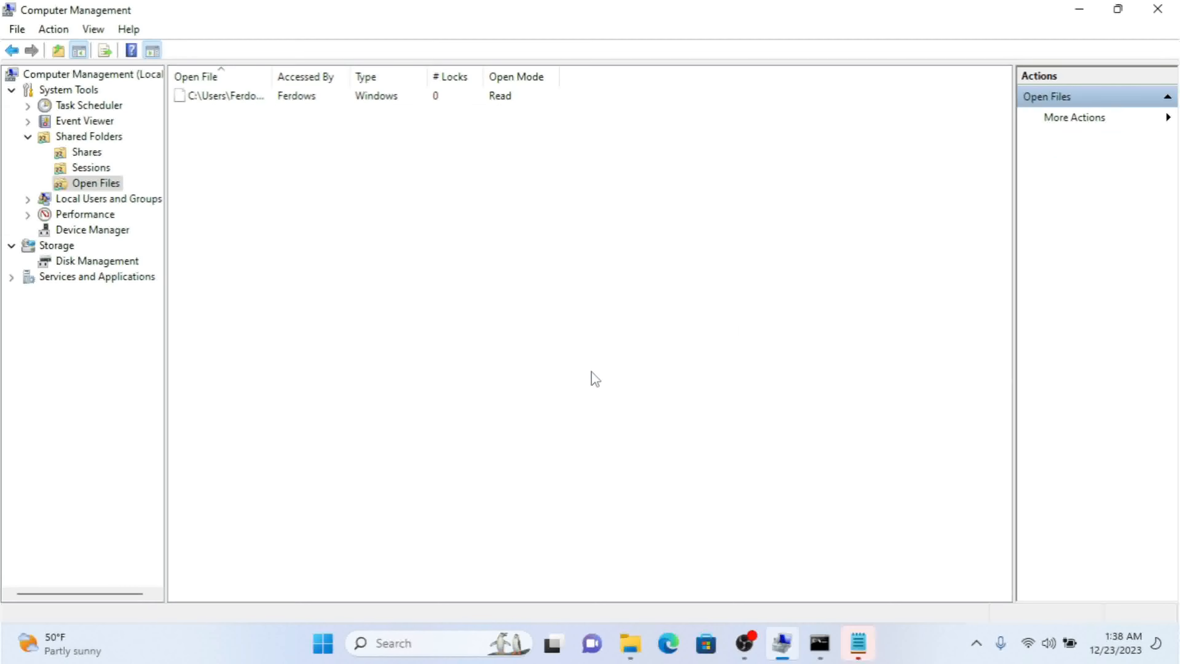
{"action": "left_click", "coordinate": [298, 111]}
{"action": "right_click", "coordinate": [299, 111]}
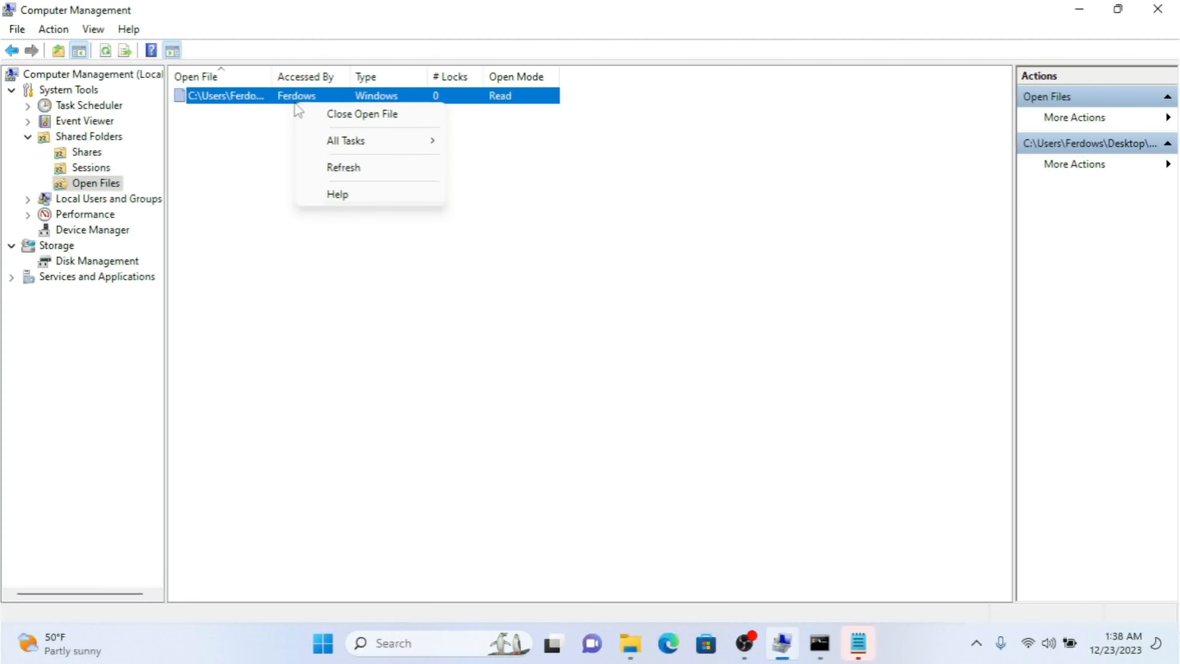
{"action": "left_click", "coordinate": [333, 115]}
{"action": "left_click", "coordinate": [602, 373]}
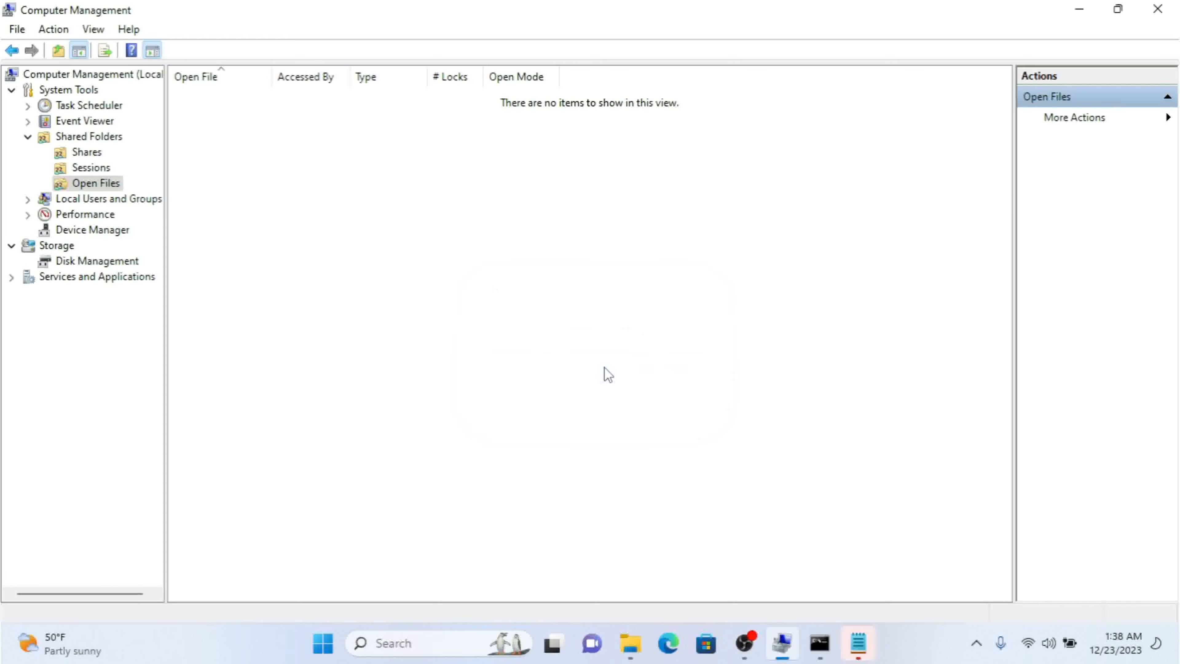
Switch to Notepad, close the front BitLocker Recovery Key tab and close the Notepad window.
{"action": "mouse_move", "coordinate": [861, 656]}
{"action": "left_click", "coordinate": [856, 512]}
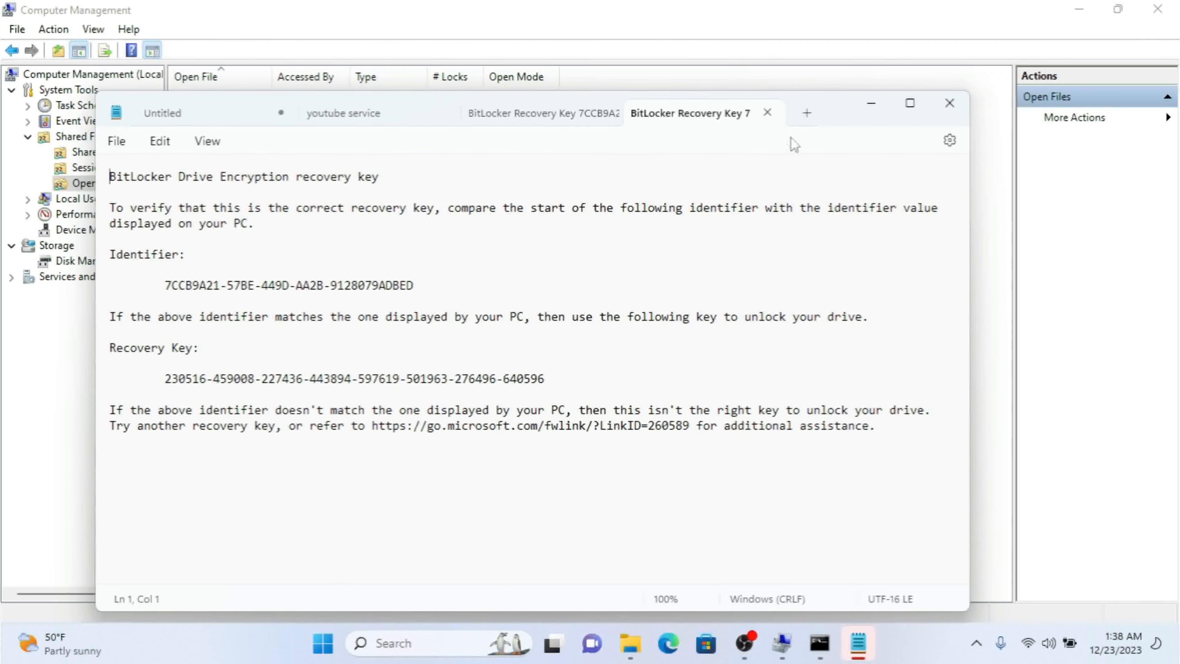
{"action": "left_click", "coordinate": [767, 113]}
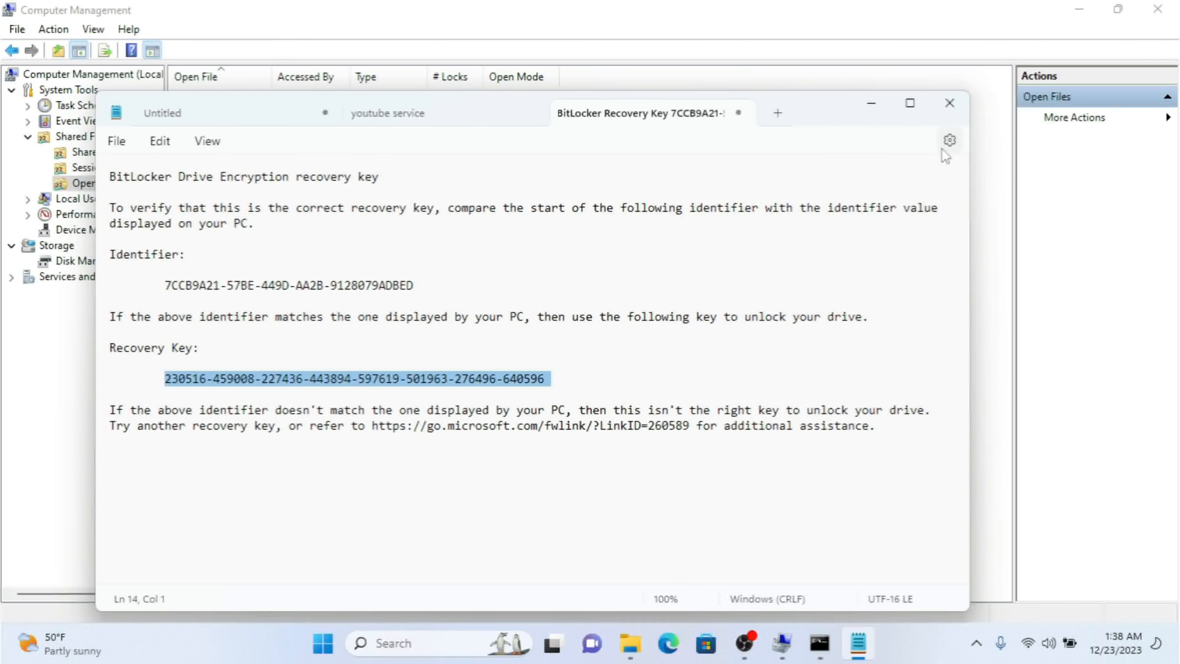
{"action": "left_click", "coordinate": [944, 113]}
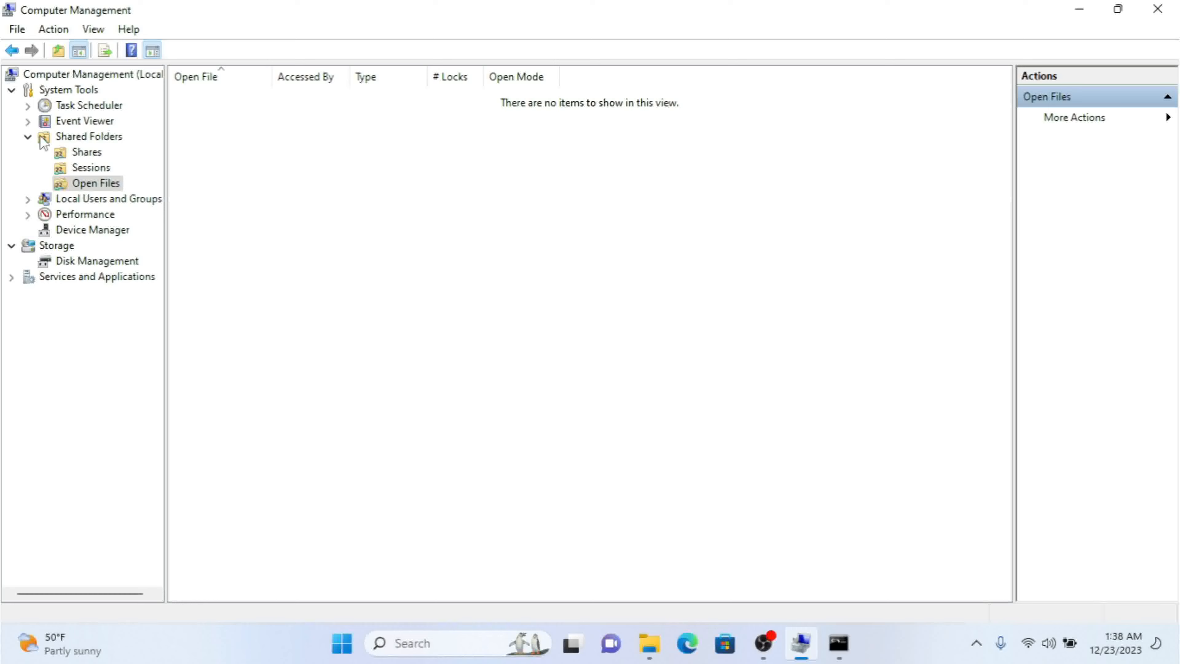
Try to close the connected user's session under Sessions.
{"action": "left_click", "coordinate": [87, 168]}
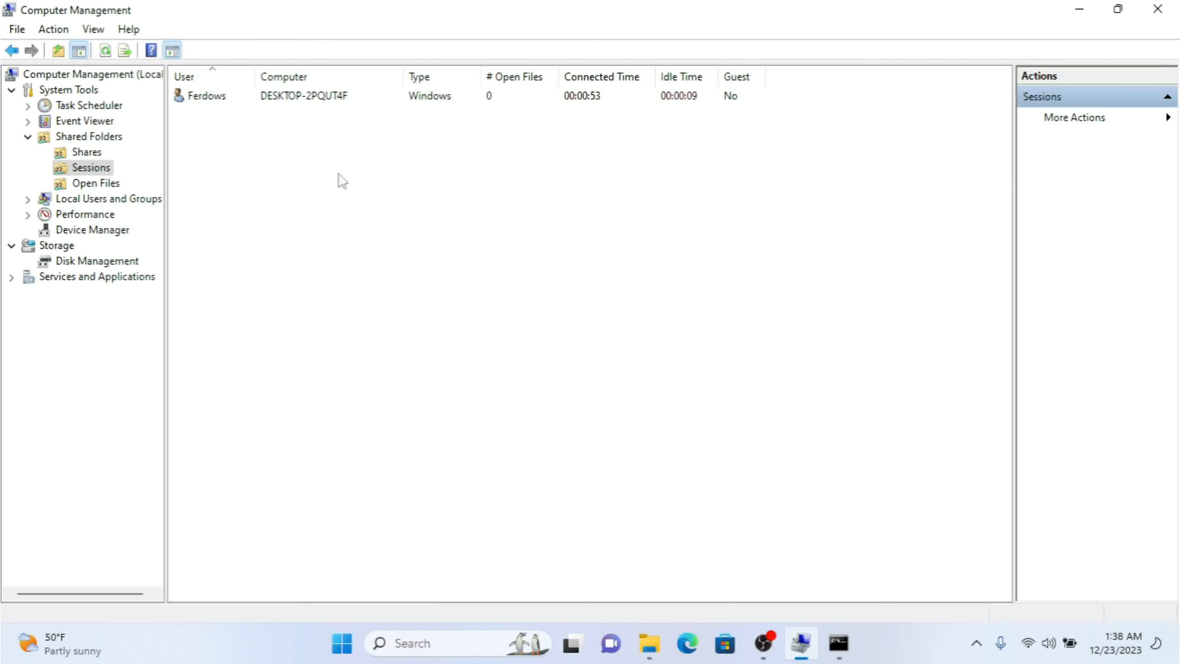
{"action": "left_click_drag", "start_coordinate": [279, 146], "coordinate": [752, 437]}
{"action": "left_click", "coordinate": [240, 100]}
{"action": "right_click", "coordinate": [239, 103]}
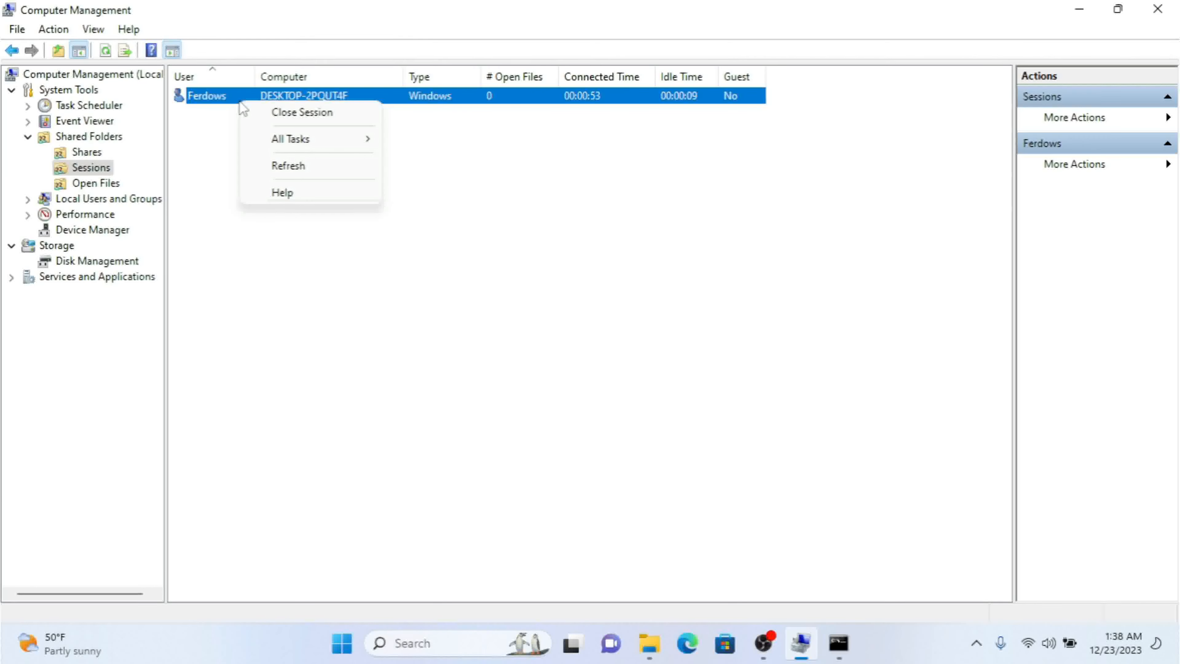
{"action": "left_click", "coordinate": [288, 113]}
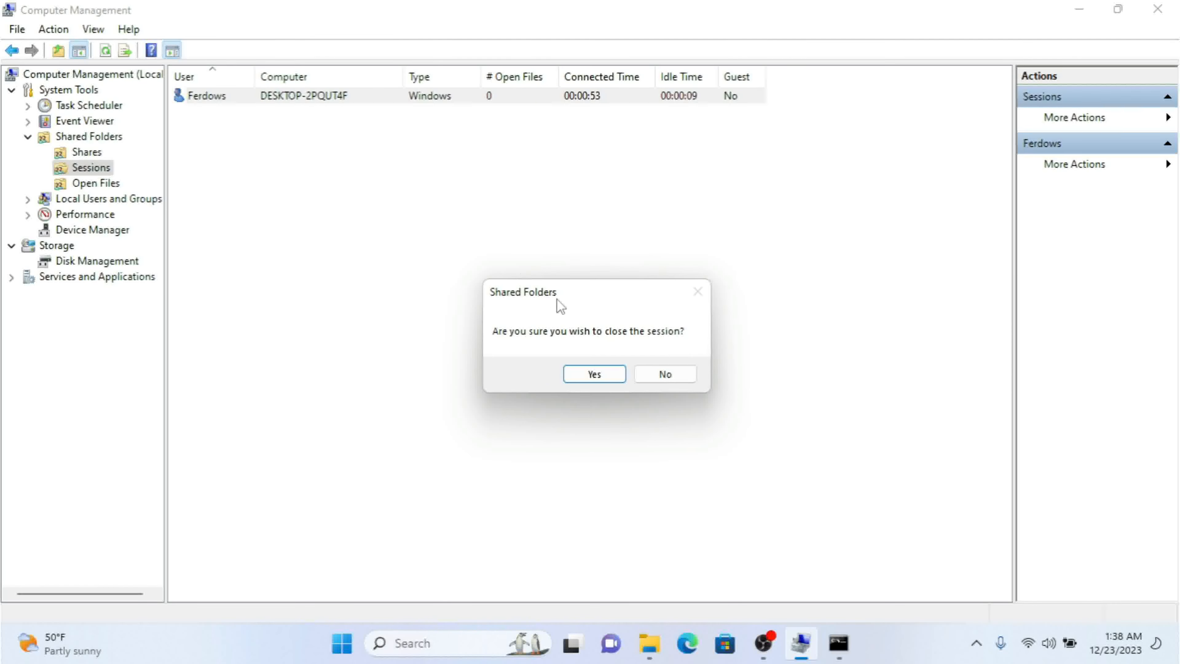
{"action": "left_click", "coordinate": [600, 375]}
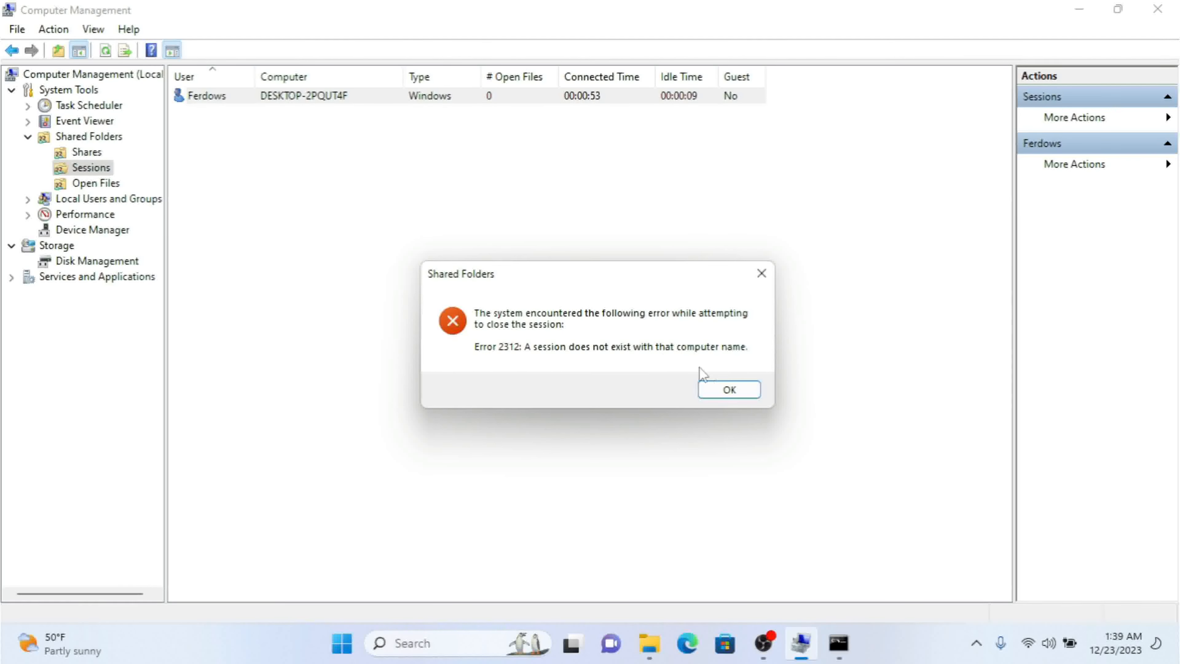
{"action": "left_click", "coordinate": [723, 391]}
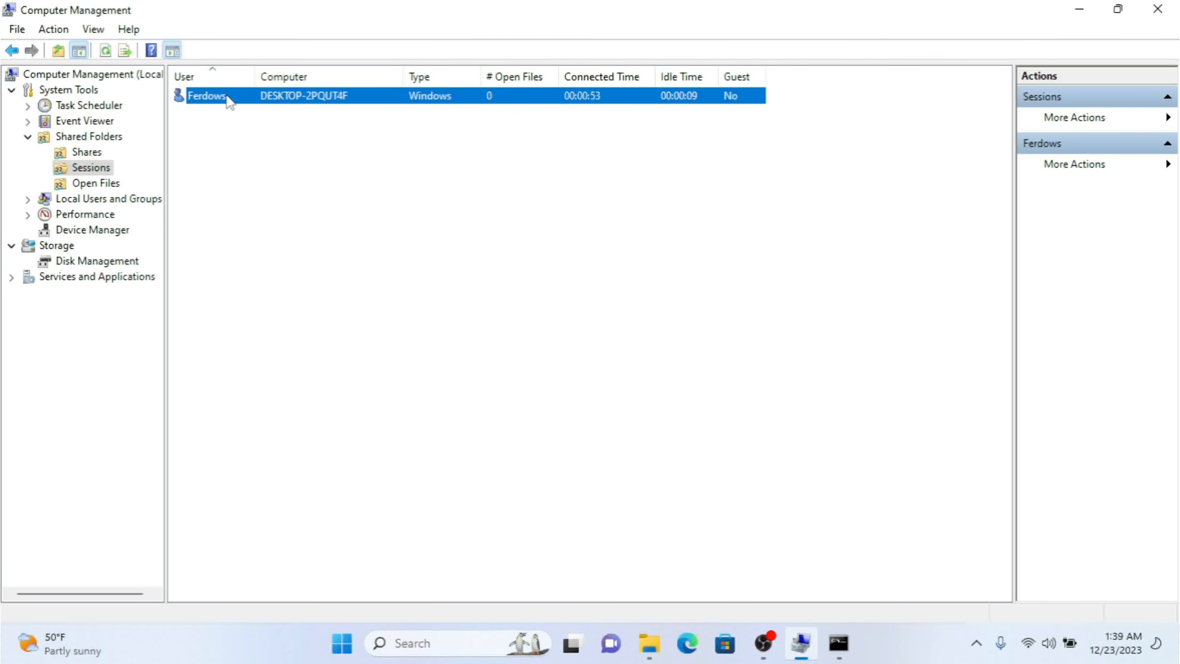
Show the Shares list as Large Icons and turn on Auto Arrange for it.
{"action": "left_click", "coordinate": [78, 155]}
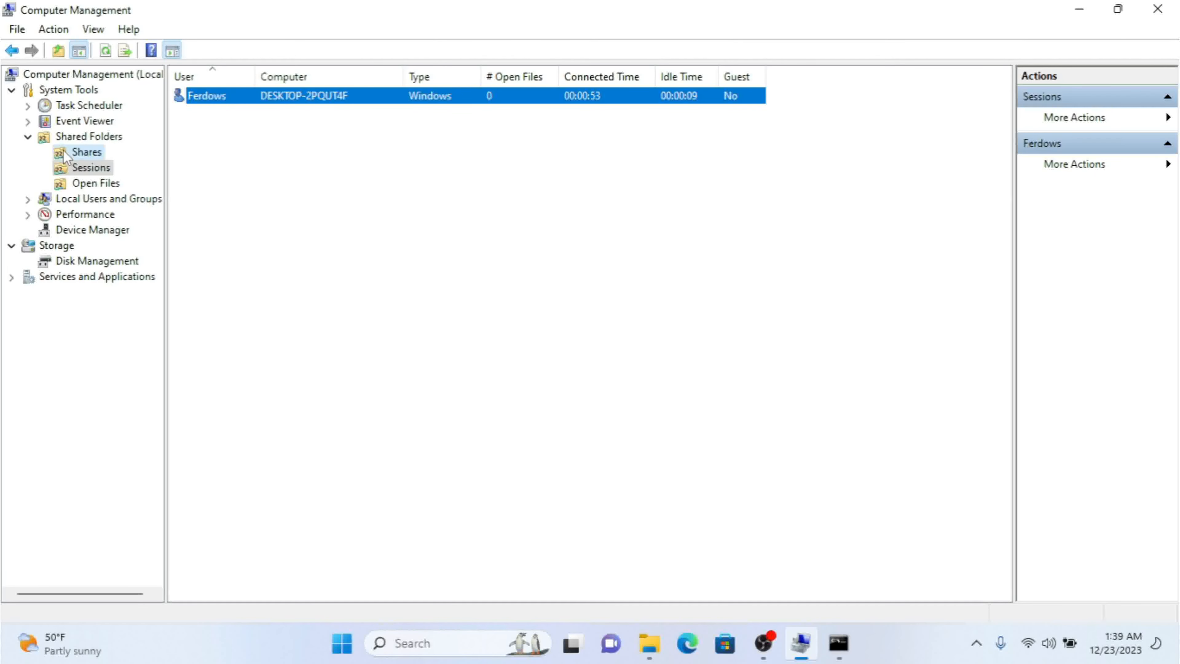
{"action": "right_click", "coordinate": [247, 206]}
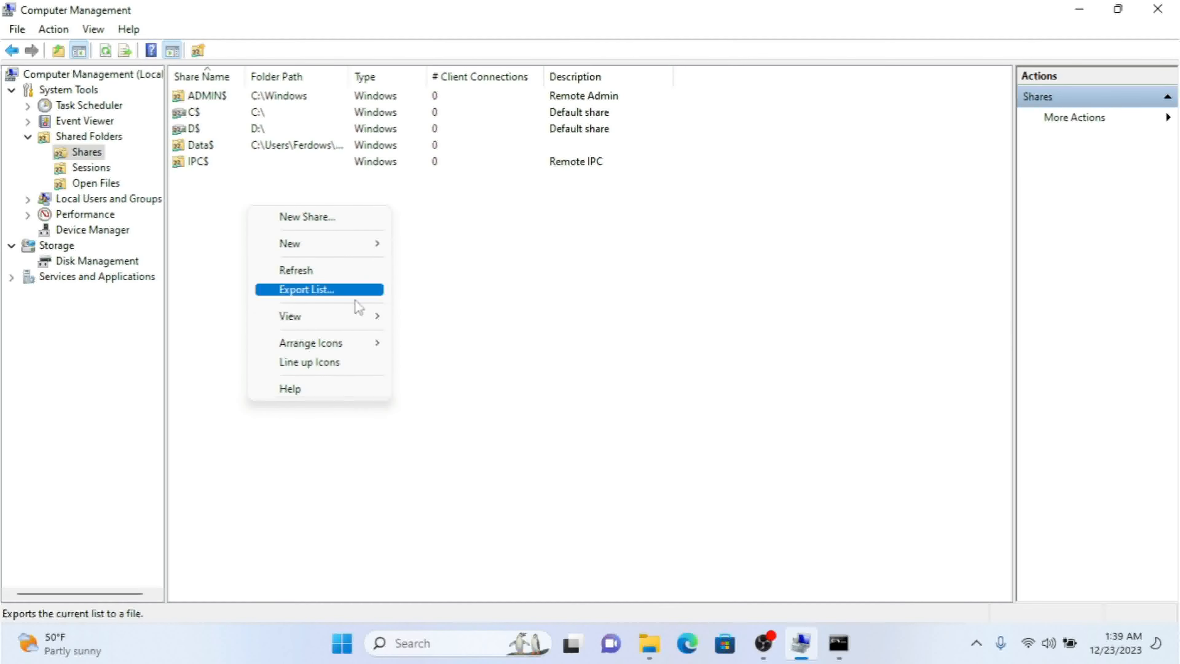
{"action": "mouse_move", "coordinate": [366, 321]}
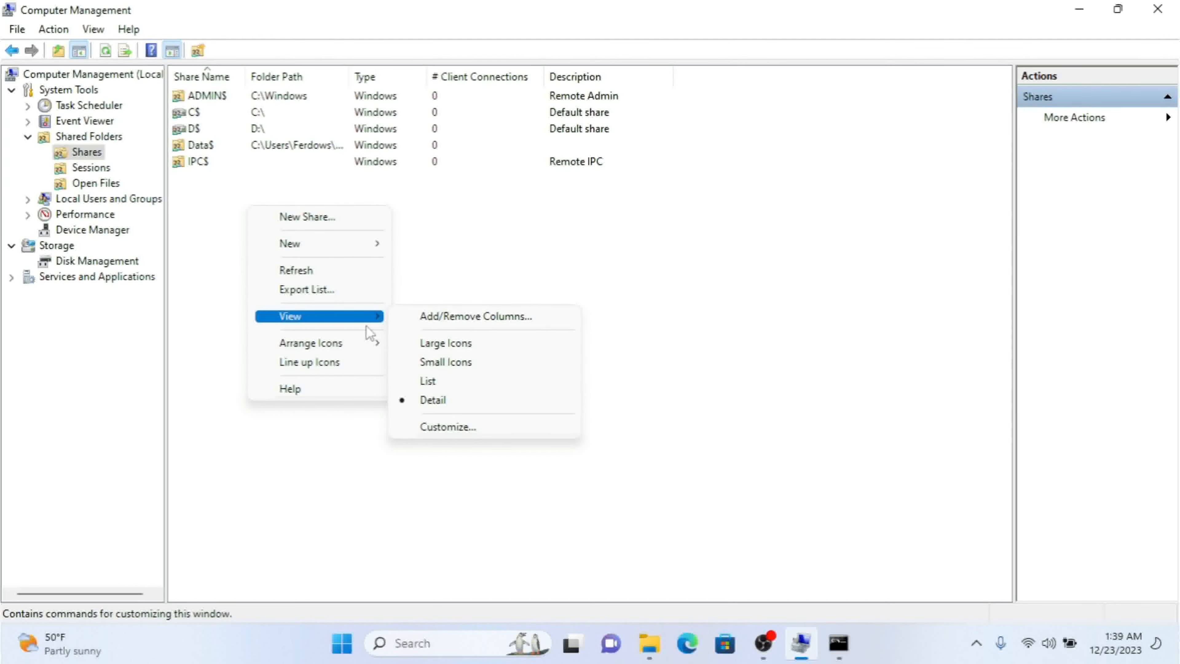
{"action": "left_click", "coordinate": [440, 346]}
{"action": "right_click", "coordinate": [340, 219]}
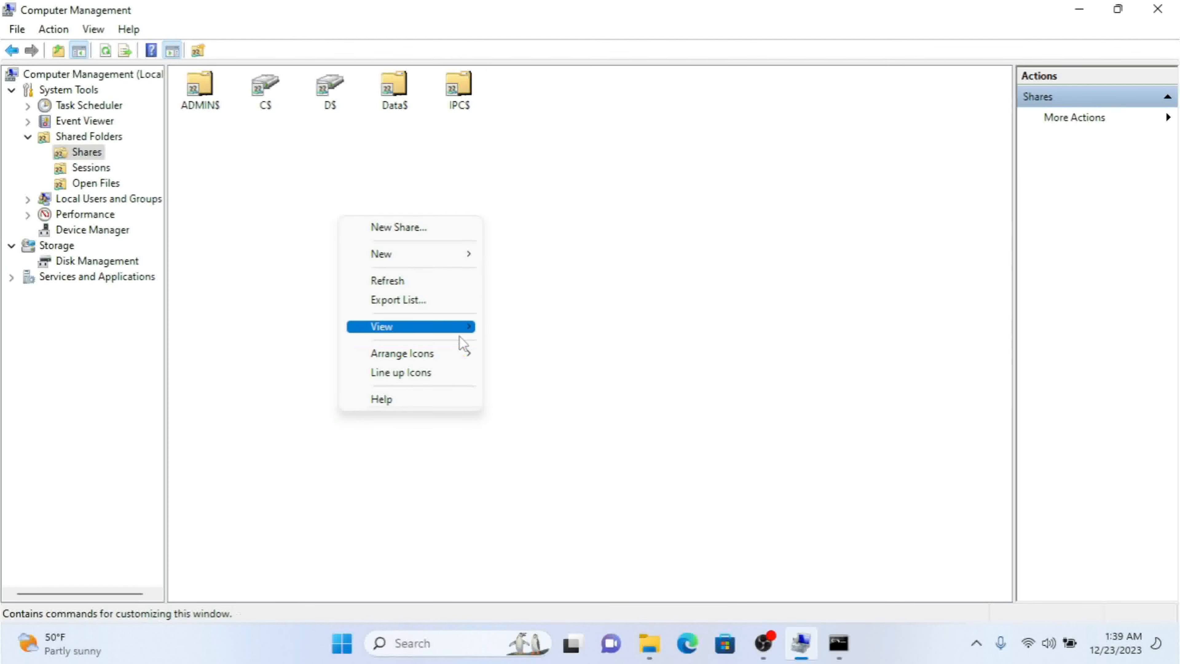
{"action": "mouse_move", "coordinate": [461, 362]}
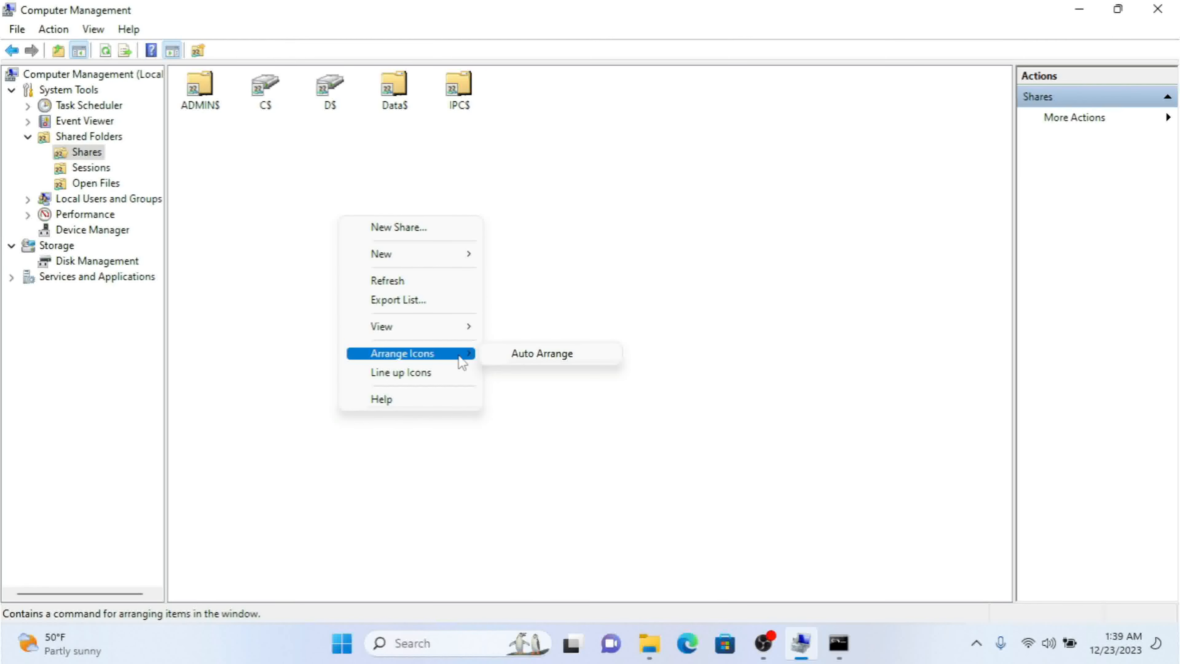
{"action": "left_click", "coordinate": [521, 350]}
Line up the share icons in a grid.
{"action": "right_click", "coordinate": [351, 194]}
{"action": "mouse_move", "coordinate": [430, 340]}
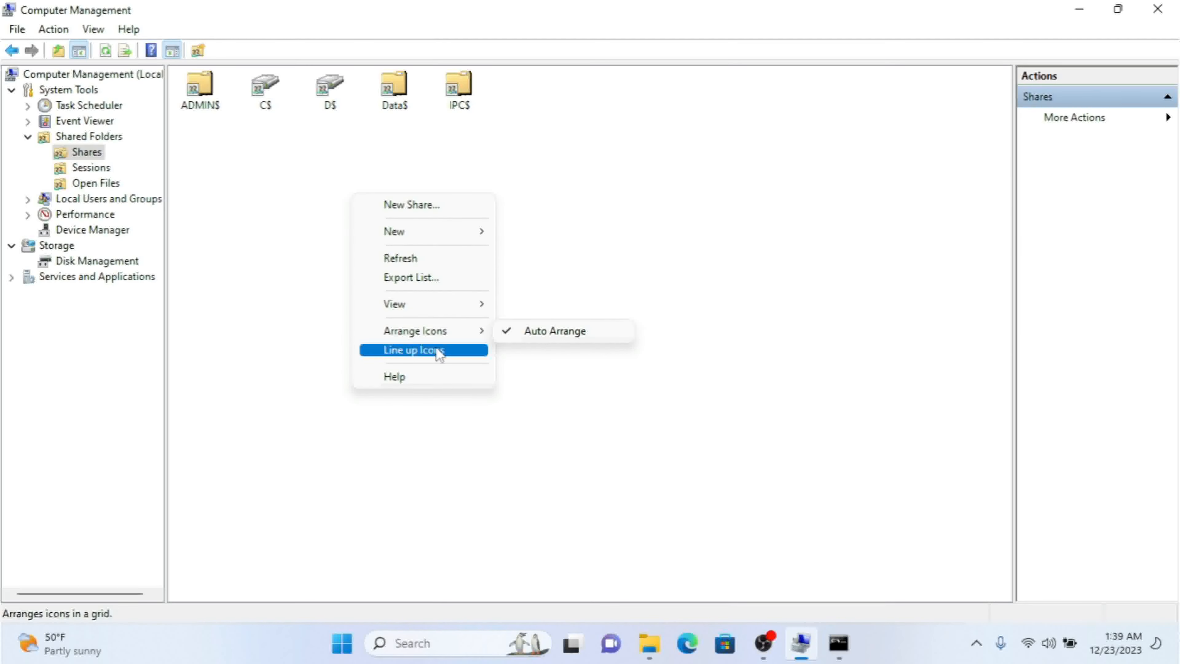
{"action": "left_click", "coordinate": [436, 349]}
{"action": "right_click", "coordinate": [277, 182]}
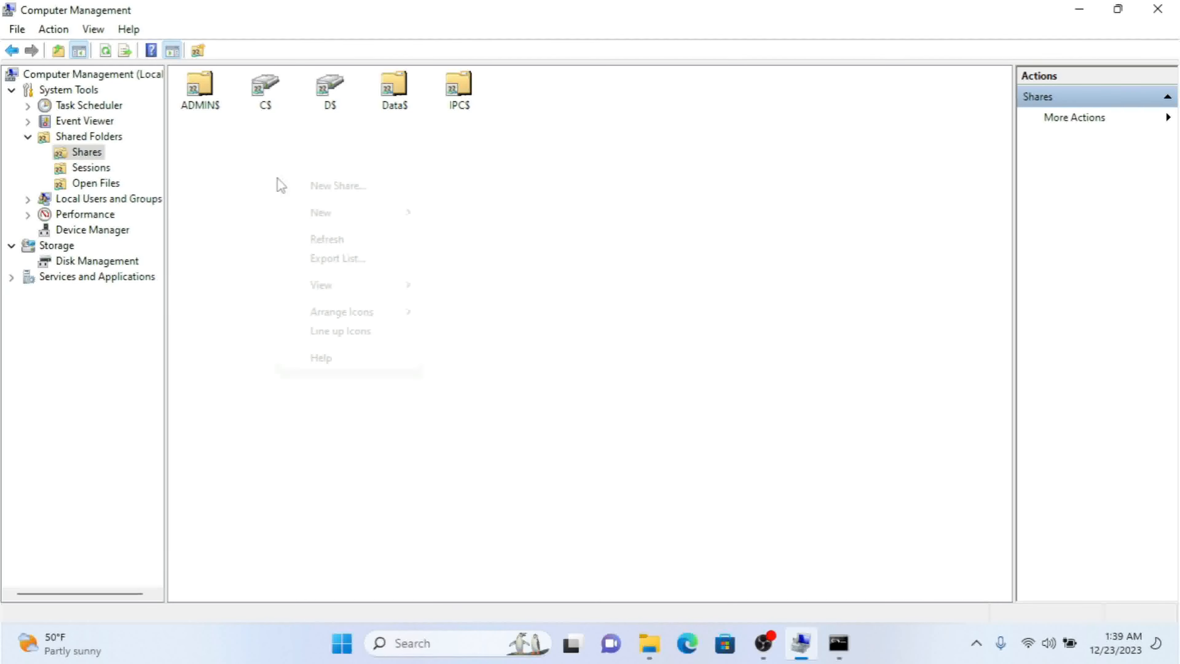
{"action": "left_click", "coordinate": [368, 340]}
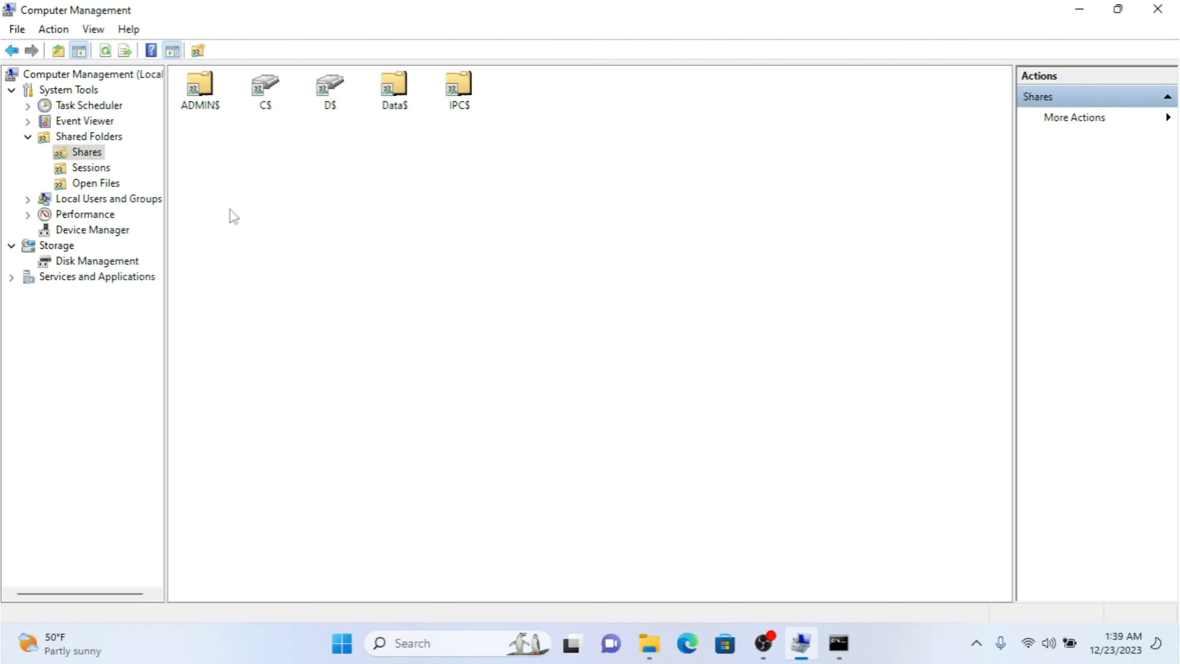
{"action": "left_click_drag", "start_coordinate": [316, 163], "coordinate": [264, 585]}
Turn off Auto Arrange for the share icons and display the Shares list in Detail view.
{"action": "right_click", "coordinate": [268, 395]}
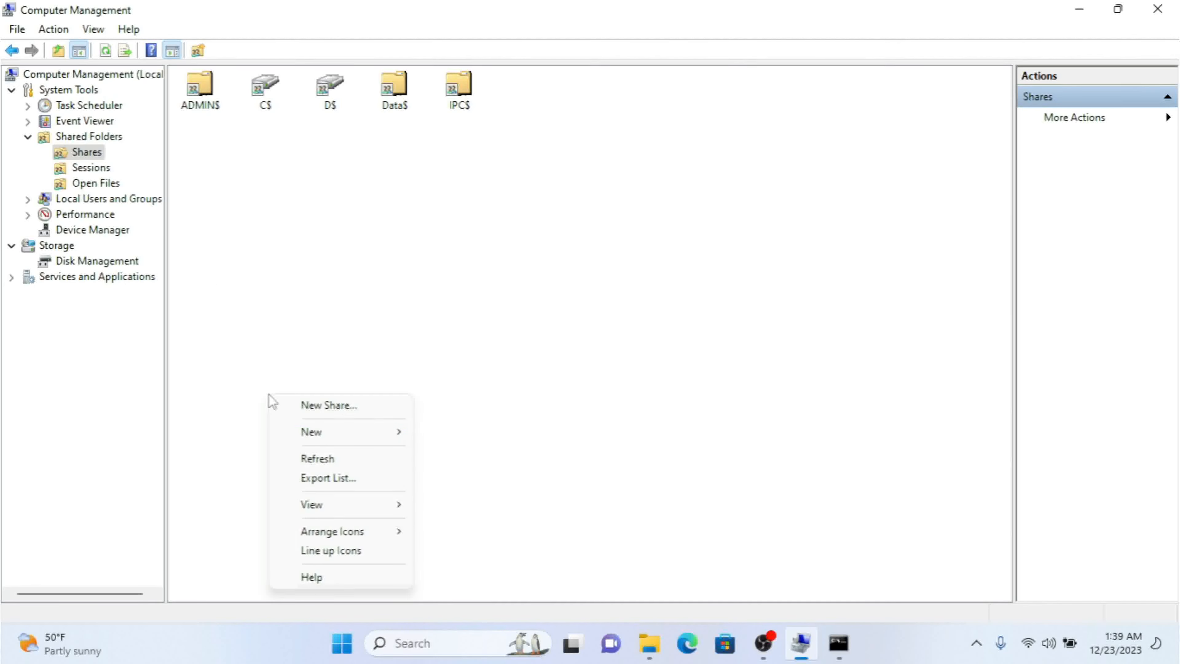
{"action": "mouse_move", "coordinate": [392, 537]}
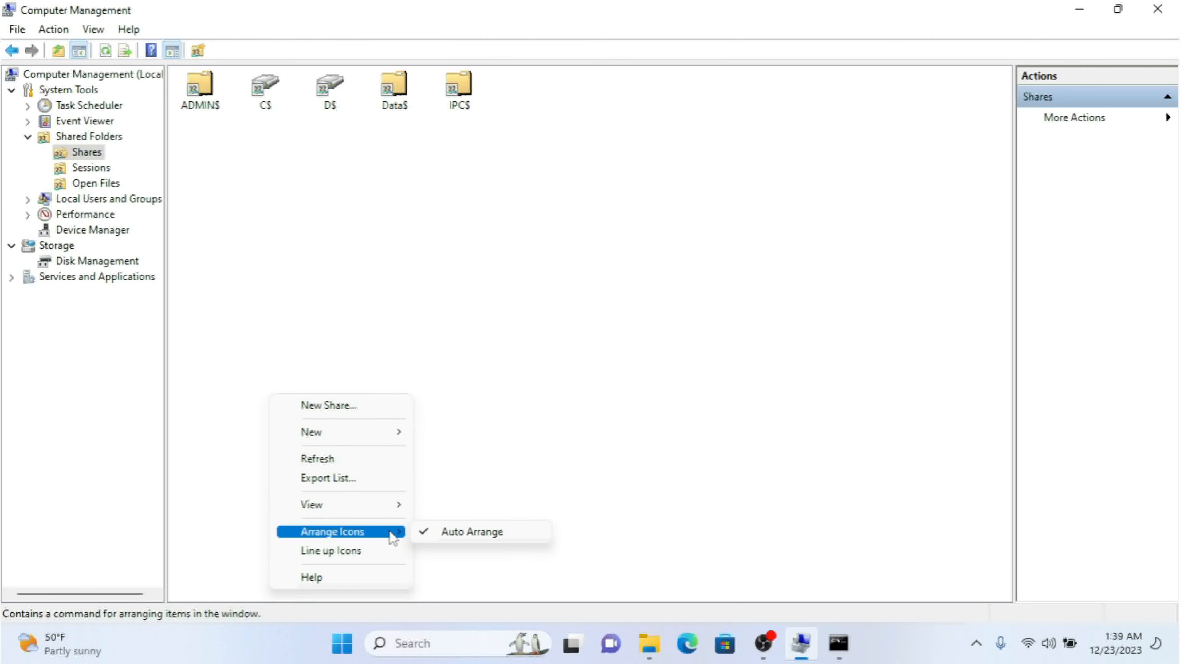
{"action": "left_click", "coordinate": [441, 532]}
{"action": "right_click", "coordinate": [289, 235]}
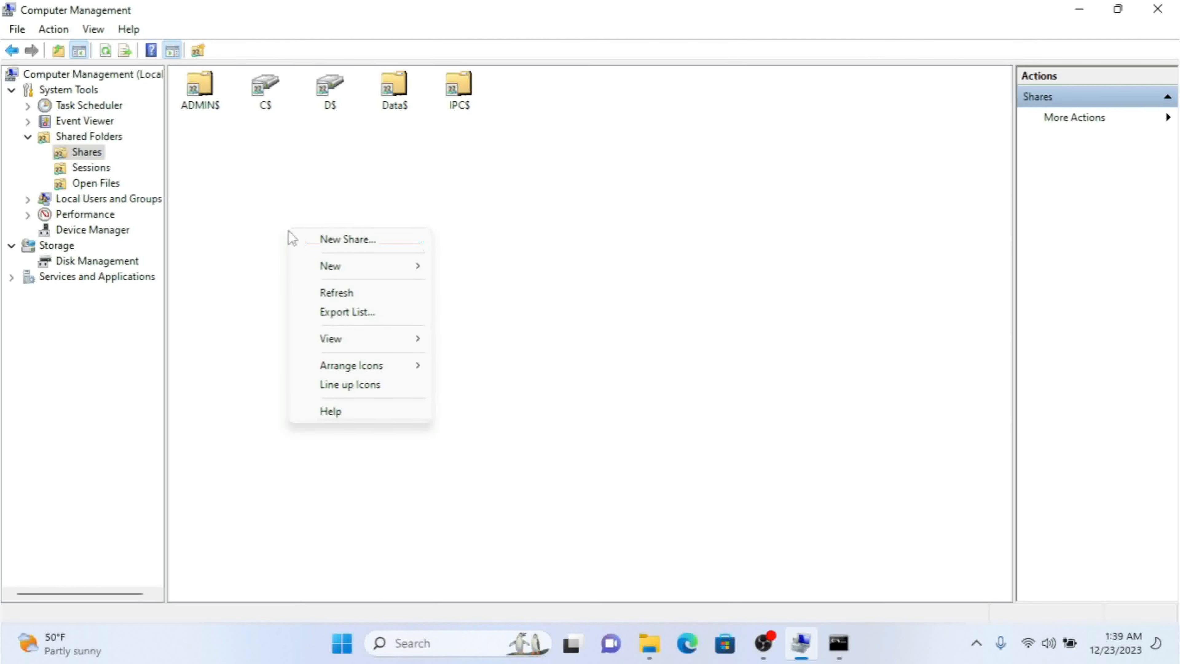
{"action": "mouse_move", "coordinate": [436, 345]}
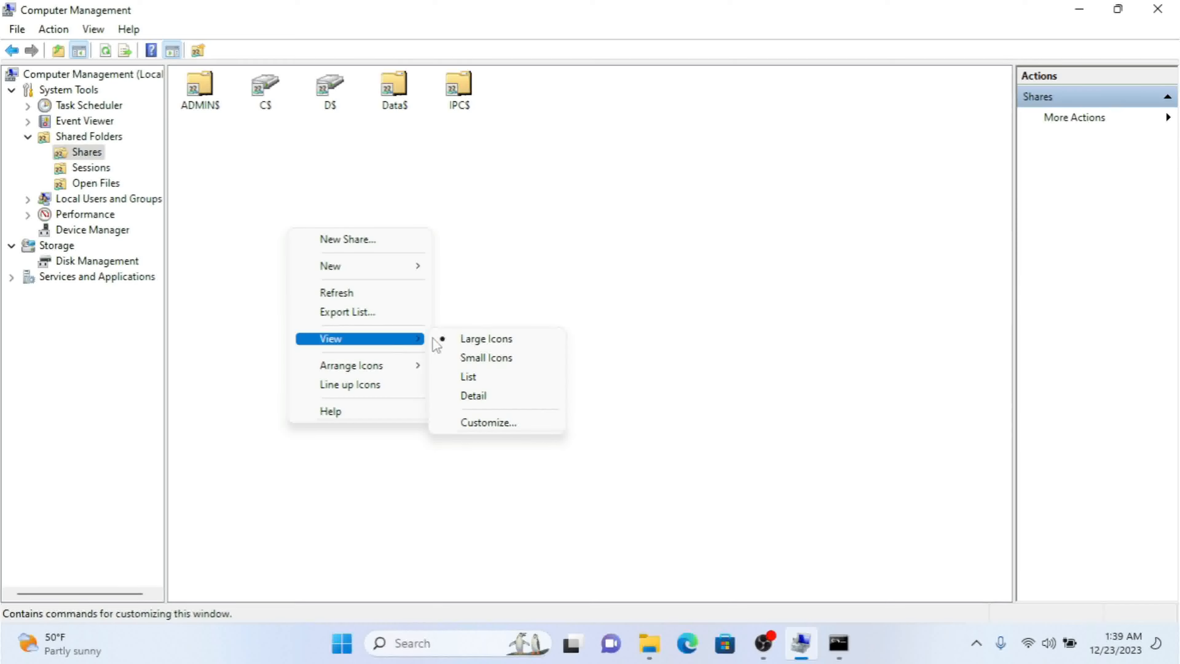
{"action": "left_click", "coordinate": [494, 396]}
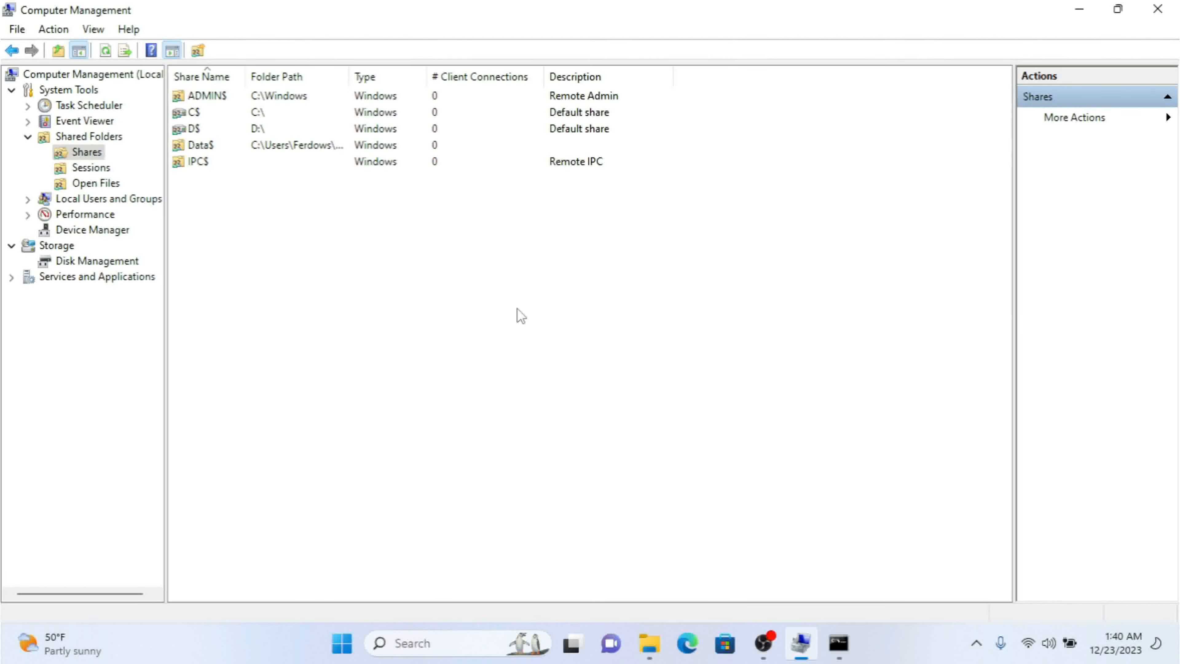
{"action": "key", "text": "alt"}
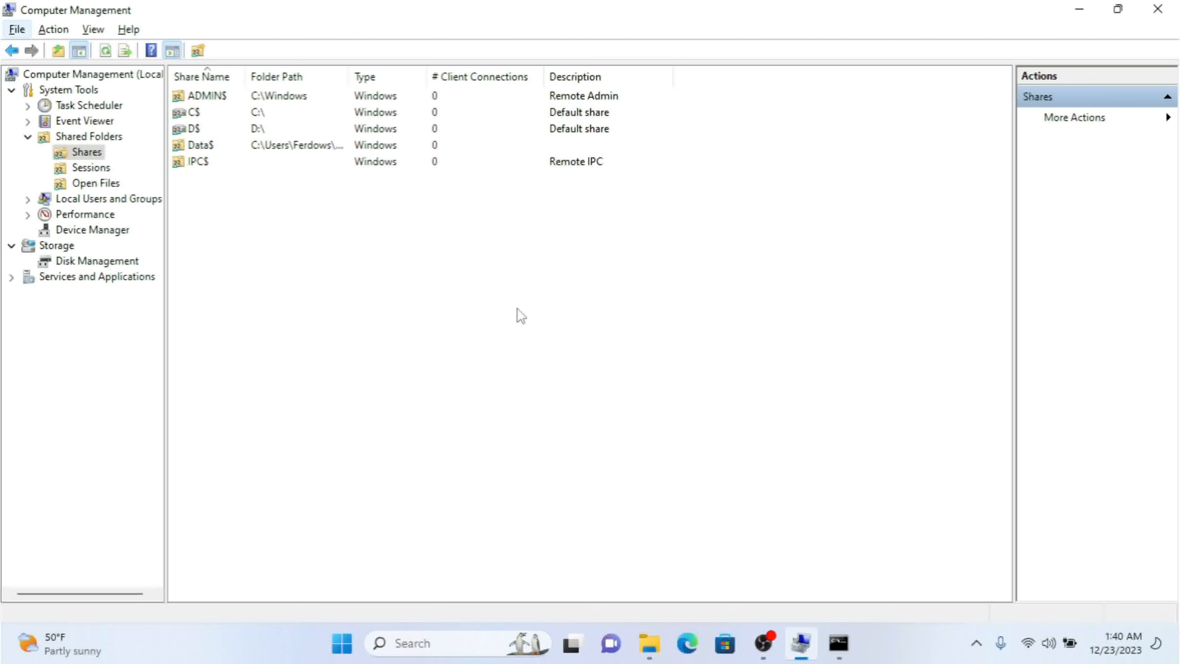